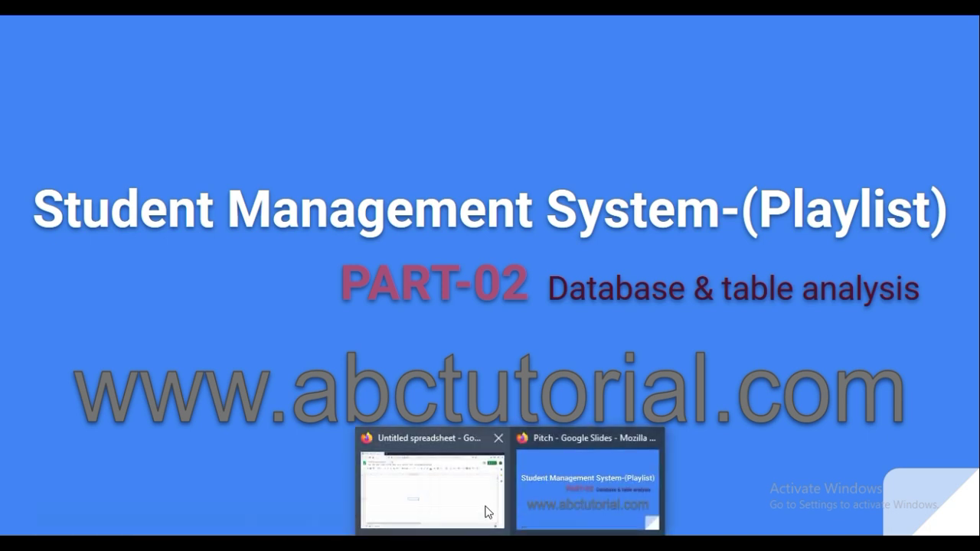
Switch from the Student Management System slide to the blank untitled spreadsheet.
{"action": "left_click", "coordinate": [488, 511]}
Widen column A and enter the table name tblBatch in cell A1.
{"action": "left_click", "coordinate": [190, 287]}
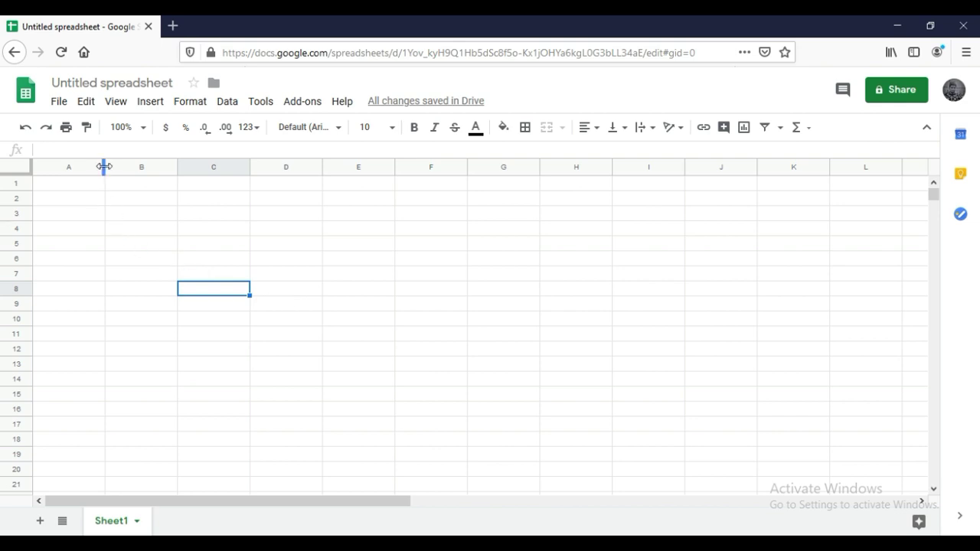
{"action": "left_click_drag", "start_coordinate": [104, 166], "coordinate": [126, 167]}
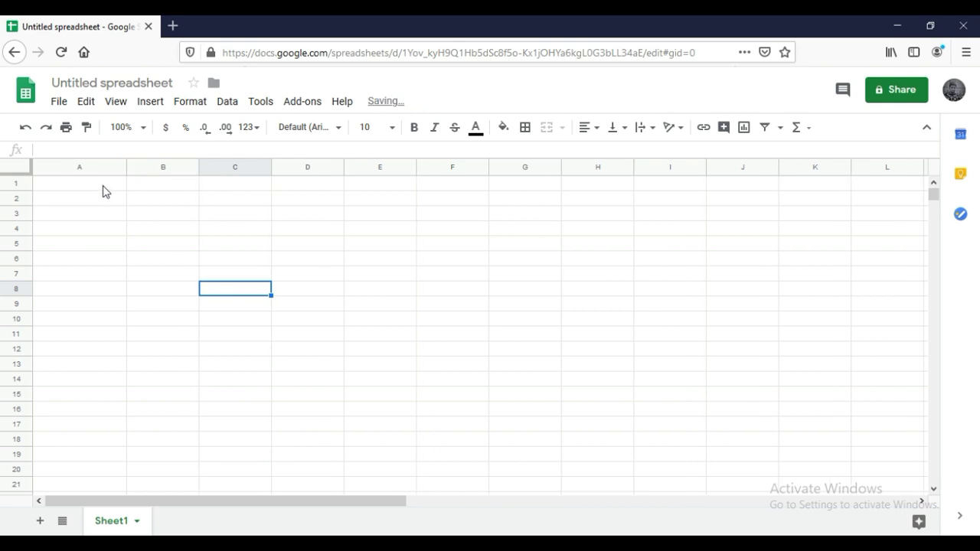
{"action": "left_click", "coordinate": [105, 191]}
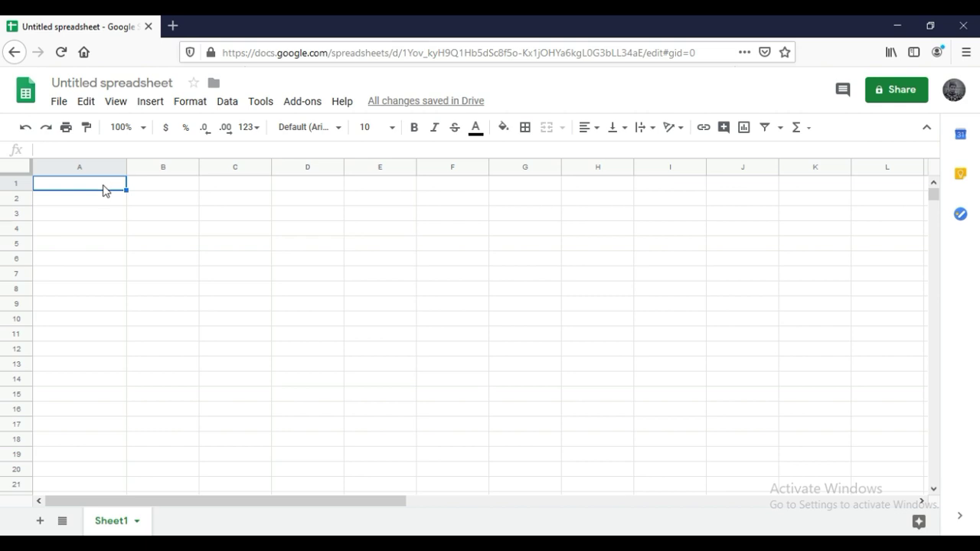
{"action": "left_click_drag", "start_coordinate": [127, 167], "coordinate": [141, 168]}
{"action": "left_click", "coordinate": [104, 182]}
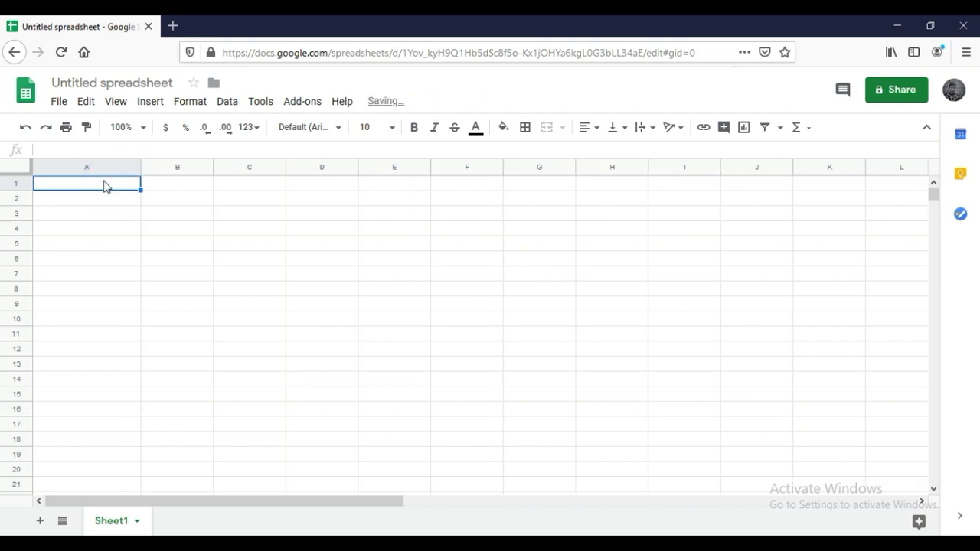
{"action": "type", "text": "tblBatch"}
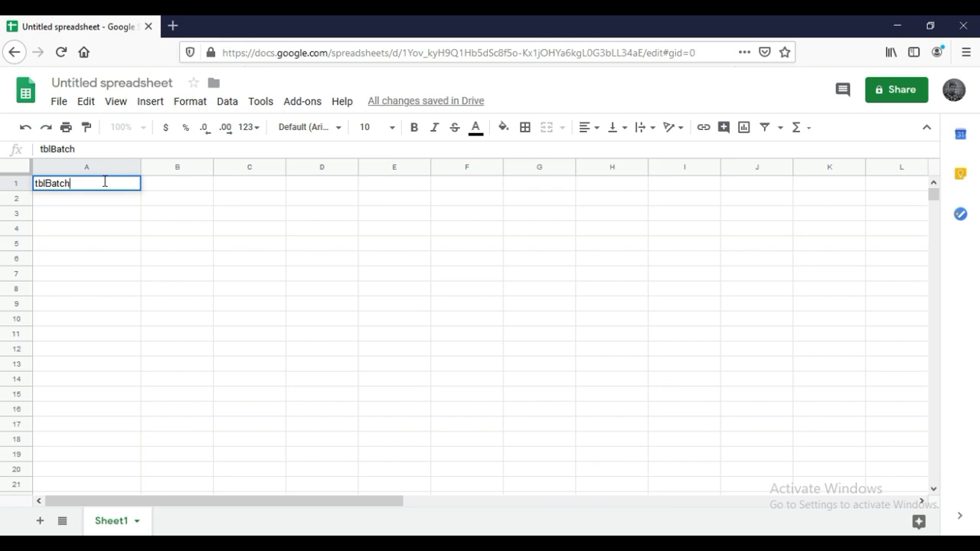
{"action": "key", "text": "Return"}
Give cell A1 alone a yellow fill, undoing the fill first applied to all of row 1.
{"action": "left_click", "coordinate": [20, 183]}
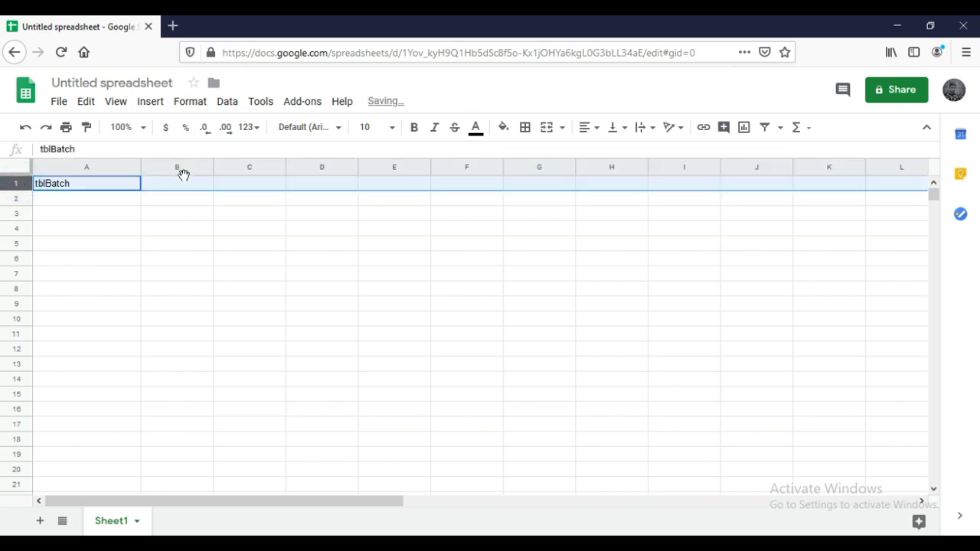
{"action": "left_click", "coordinate": [502, 127]}
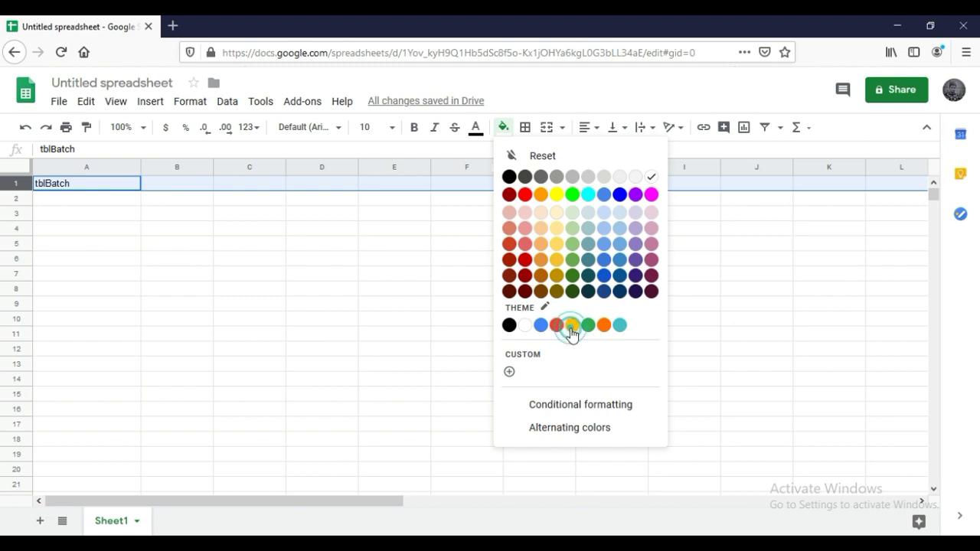
{"action": "left_click", "coordinate": [571, 330]}
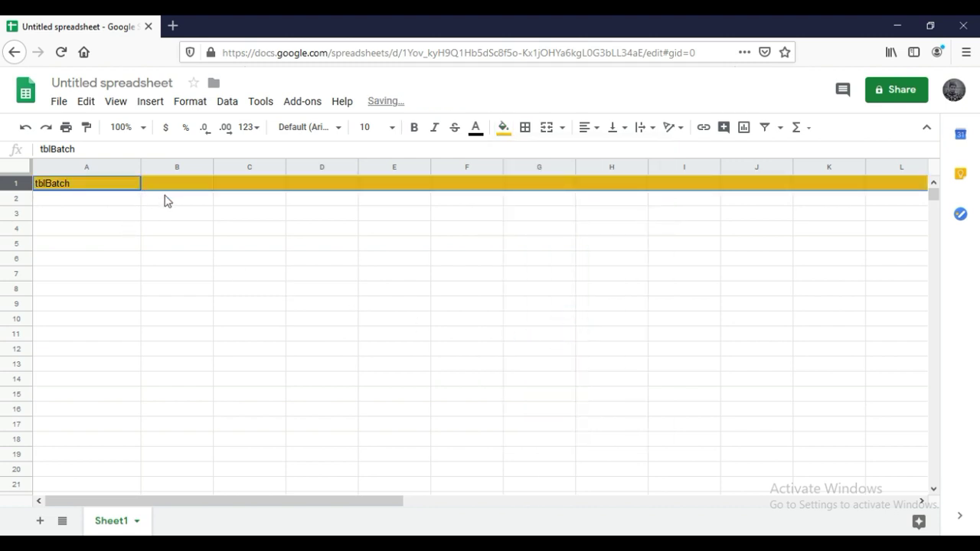
{"action": "key", "text": "ctrl+z"}
{"action": "left_click", "coordinate": [121, 186]}
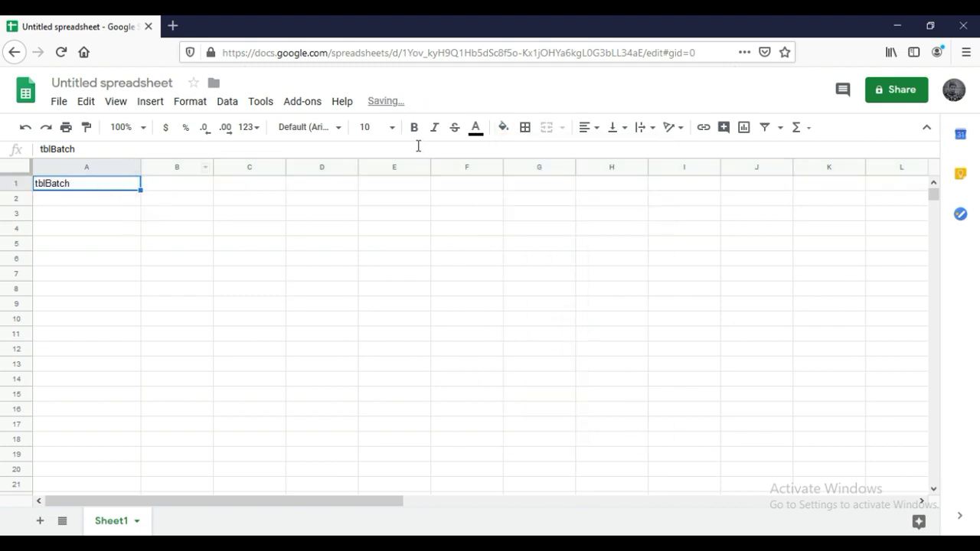
{"action": "left_click", "coordinate": [503, 129]}
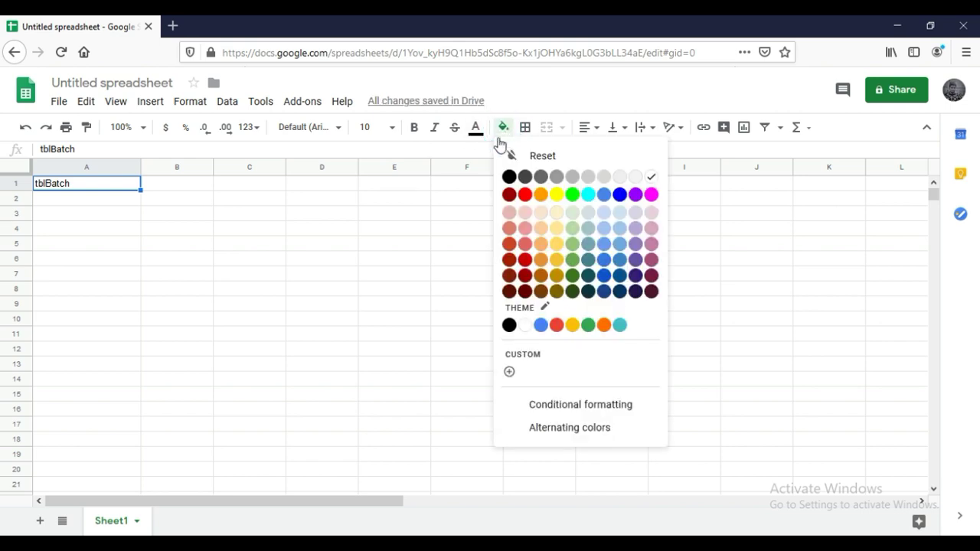
{"action": "left_click", "coordinate": [572, 334]}
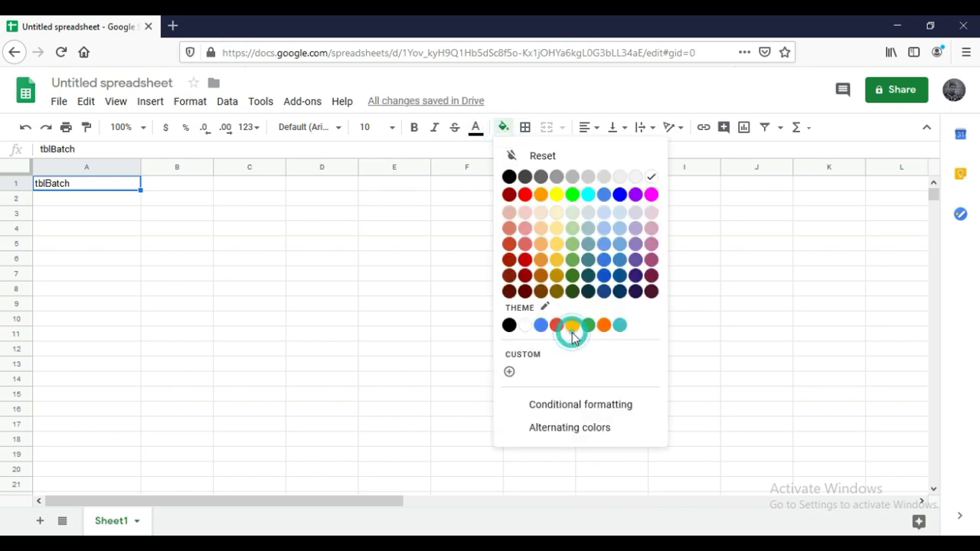
Copy the word 'Batch' from the tblBatch heading.
{"action": "left_click", "coordinate": [59, 228]}
{"action": "left_click", "coordinate": [72, 200]}
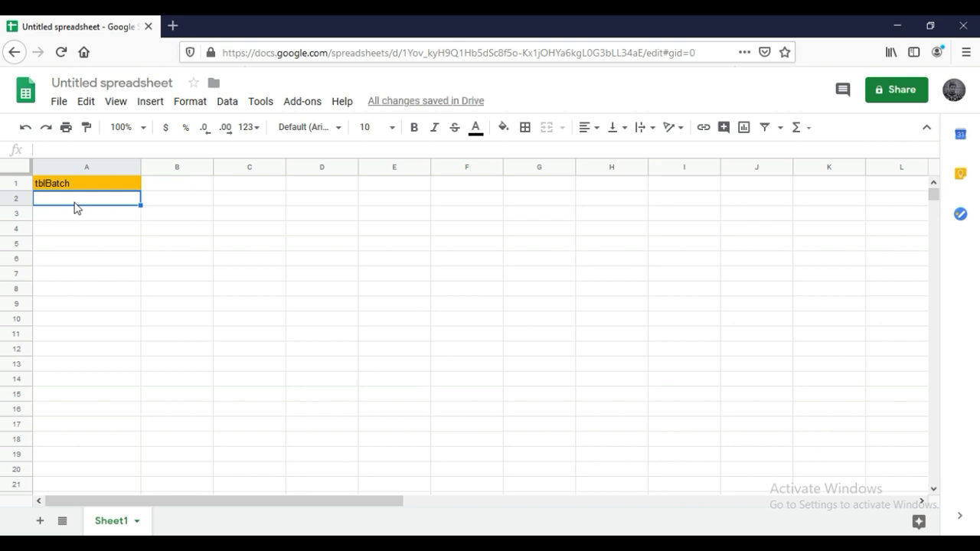
{"action": "left_click", "coordinate": [82, 184]}
{"action": "double_click", "coordinate": [81, 183]}
{"action": "left_click_drag", "start_coordinate": [70, 183], "coordinate": [44, 184]}
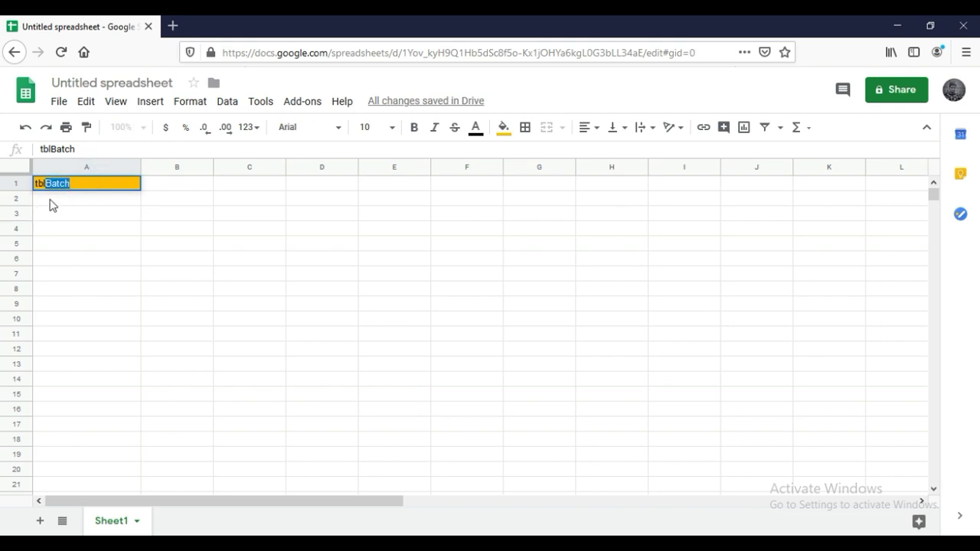
{"action": "key", "text": "ctrl+c"}
Enter BatchId in A2 and BatchName in A3, leaving row 4 blank.
{"action": "left_click", "coordinate": [51, 202]}
{"action": "double_click", "coordinate": [51, 201]}
{"action": "key", "text": "ctrl+v"}
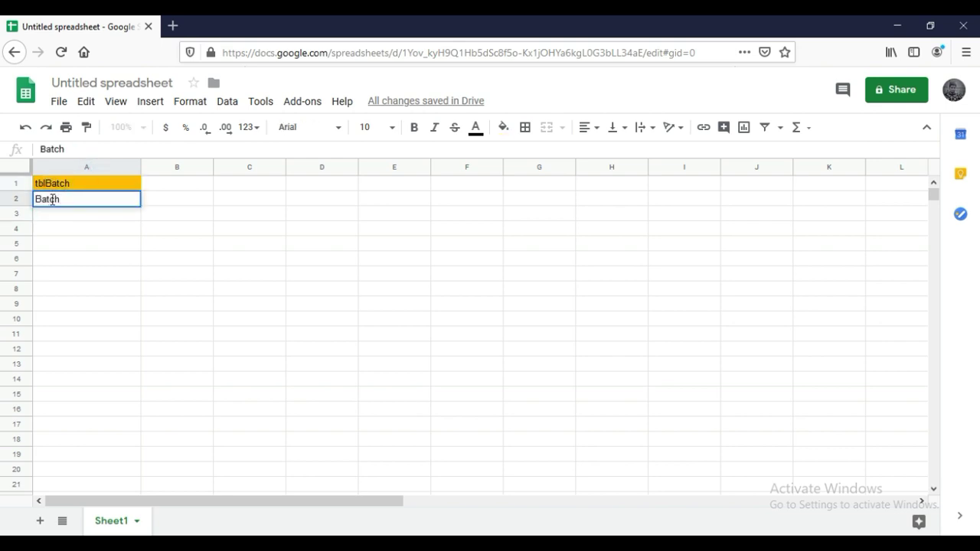
{"action": "type", "text": "Id"}
{"action": "key", "text": "Return"}
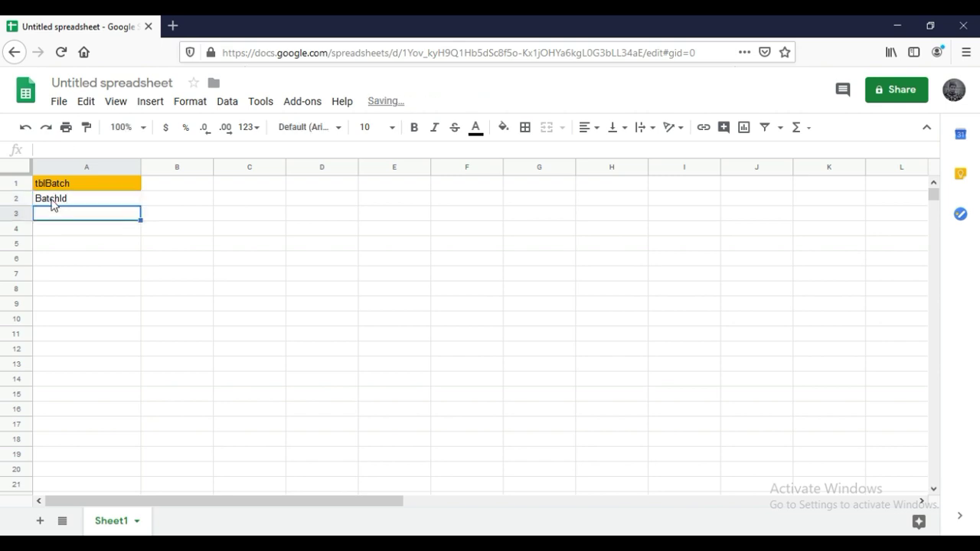
{"action": "key", "text": "ctrl+v"}
{"action": "type", "text": "Name"}
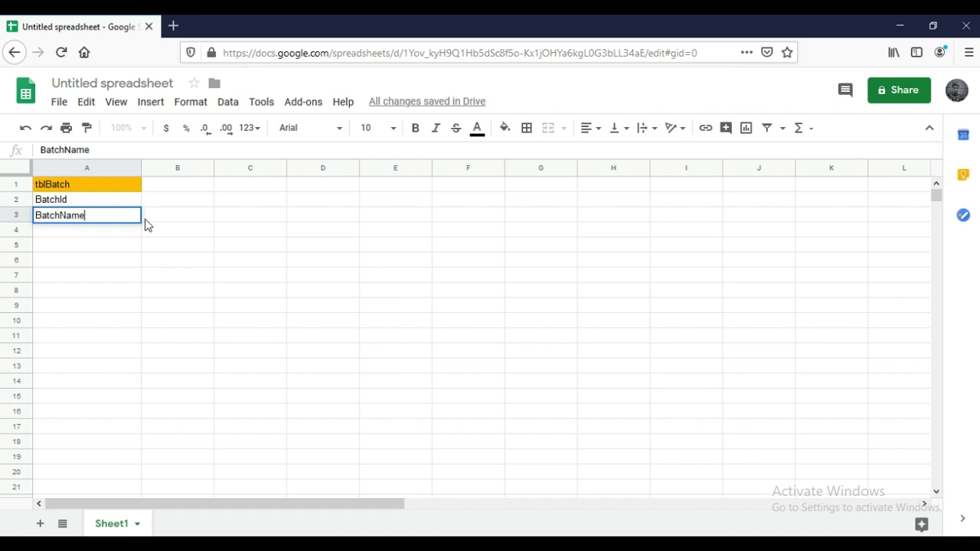
{"action": "key", "text": "Return"}
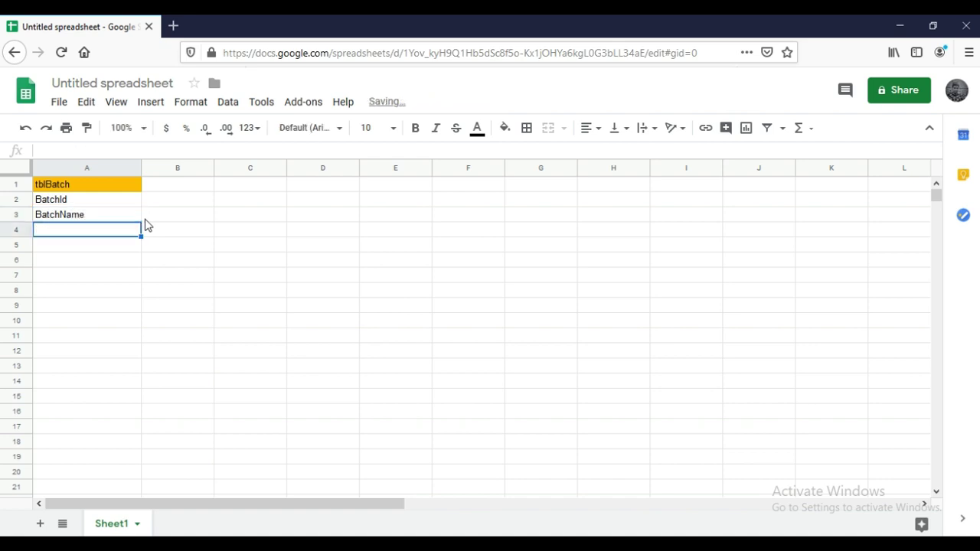
{"action": "key", "text": "Return"}
{"action": "key", "text": "Return"}
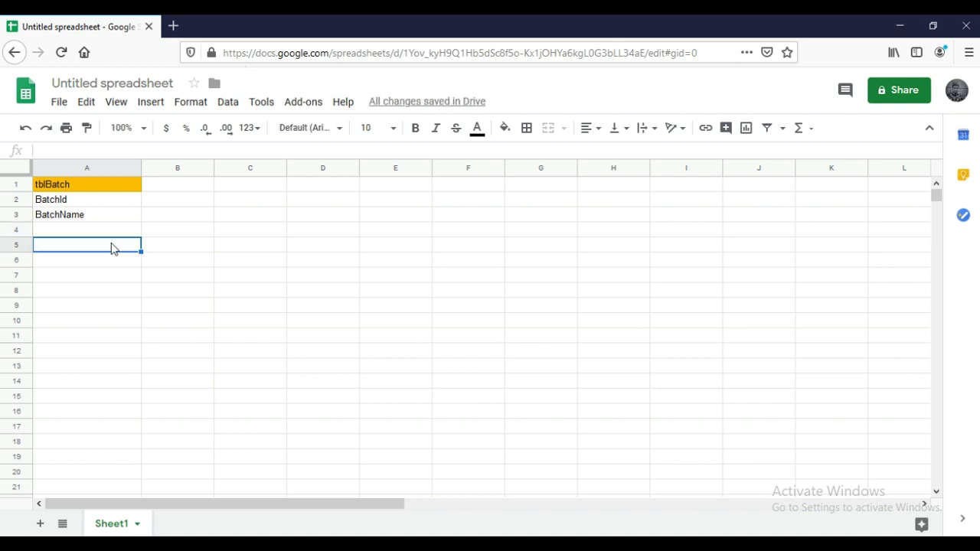
Enter the heading tblSection in A5 with a yellow fill.
{"action": "type", "text": "tblSection"}
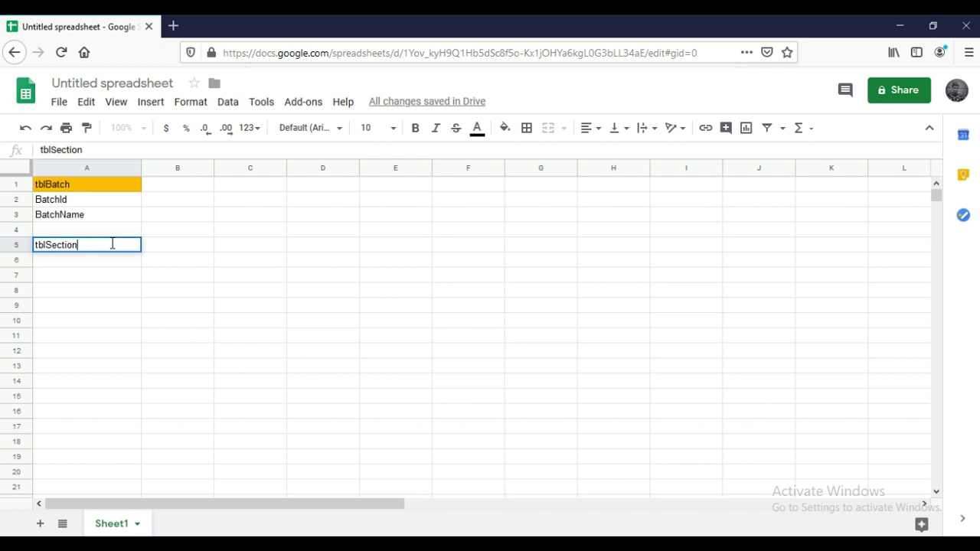
{"action": "key", "text": "Return"}
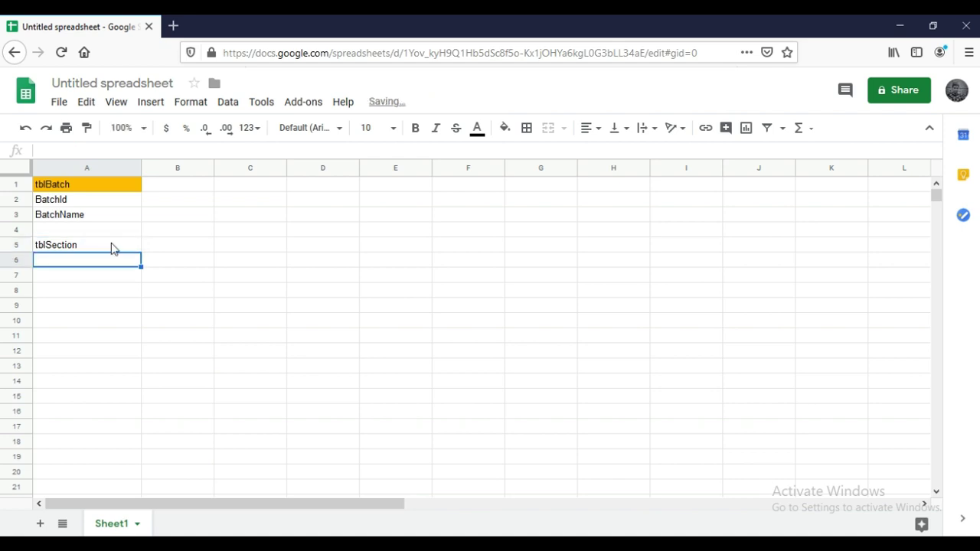
{"action": "left_click", "coordinate": [56, 246]}
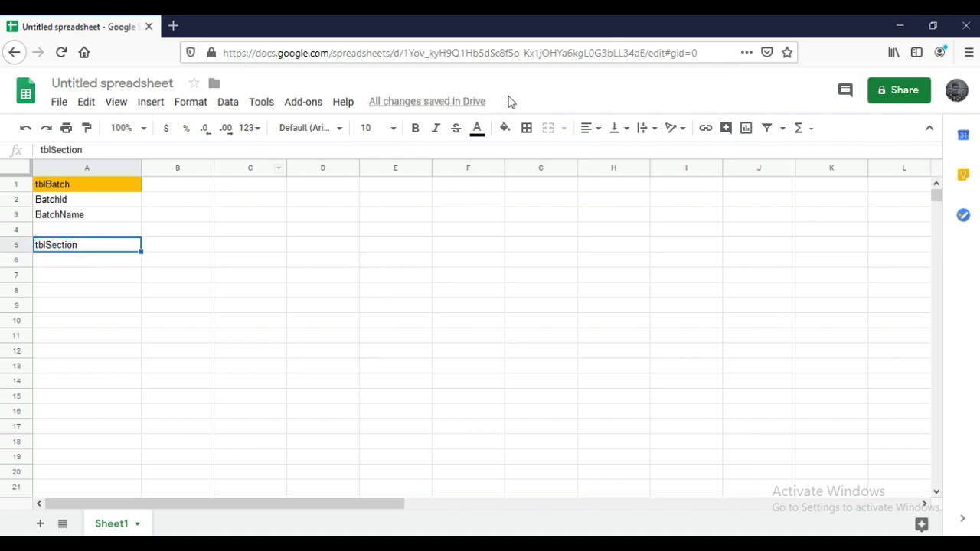
{"action": "left_click", "coordinate": [502, 133]}
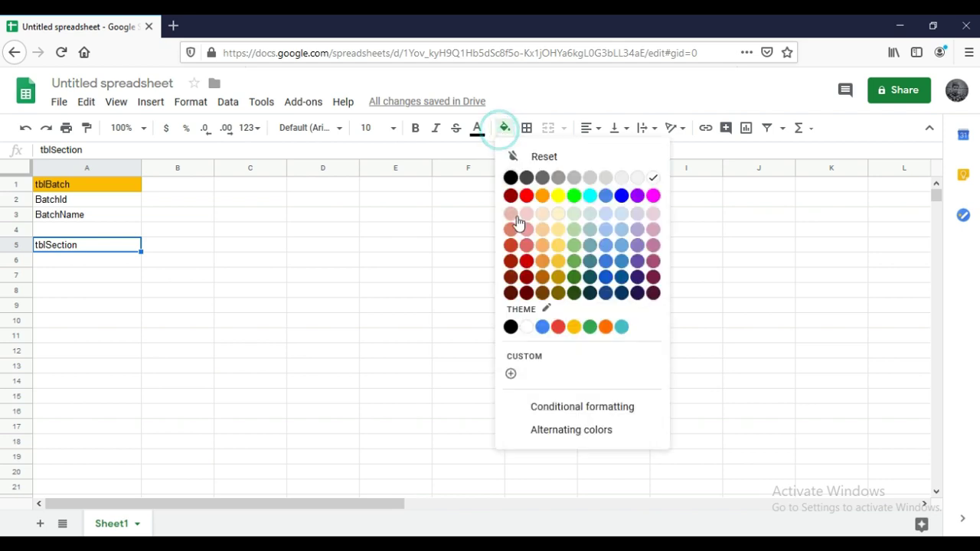
{"action": "left_click", "coordinate": [574, 328]}
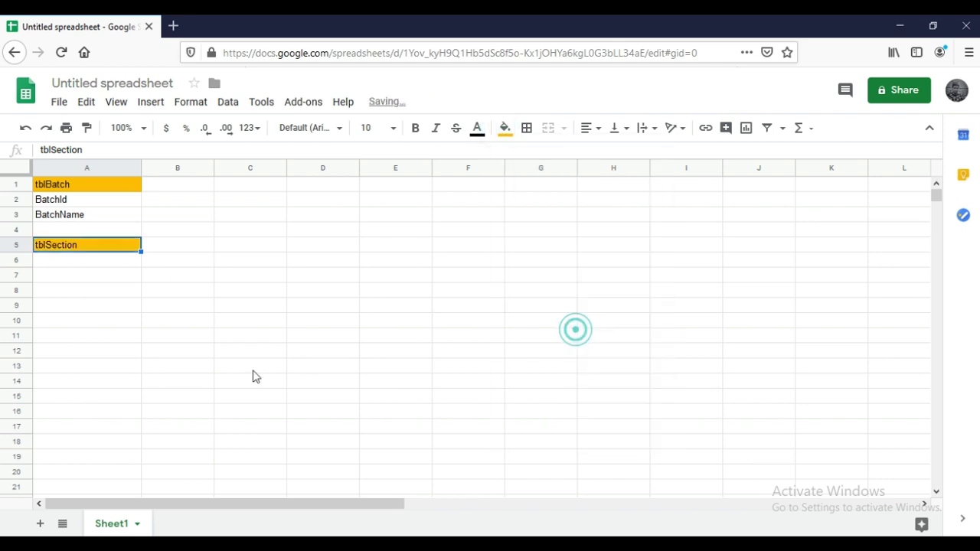
Copy the word 'Section' from the tblSection heading.
{"action": "left_click", "coordinate": [77, 261]}
{"action": "left_click", "coordinate": [84, 248]}
{"action": "double_click", "coordinate": [77, 243]}
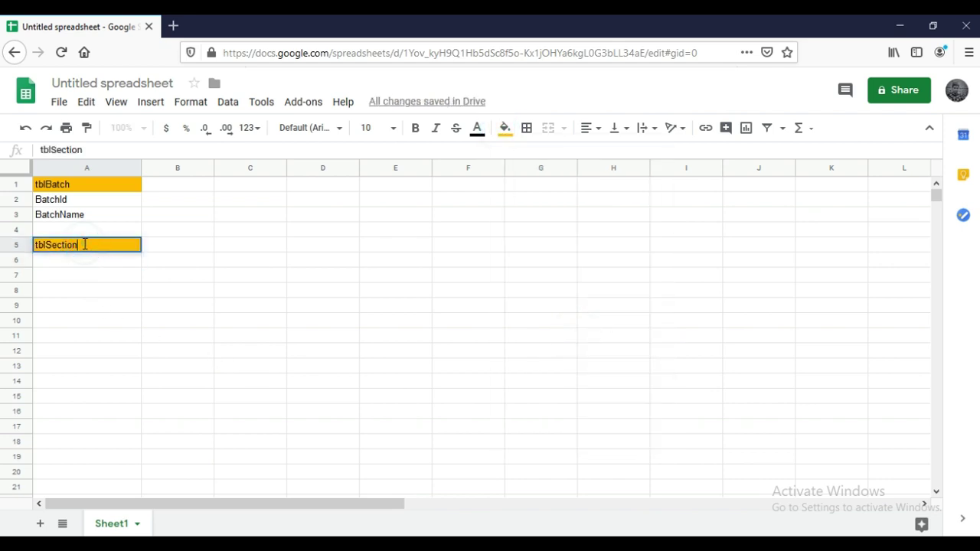
{"action": "left_click_drag", "start_coordinate": [78, 244], "coordinate": [46, 245]}
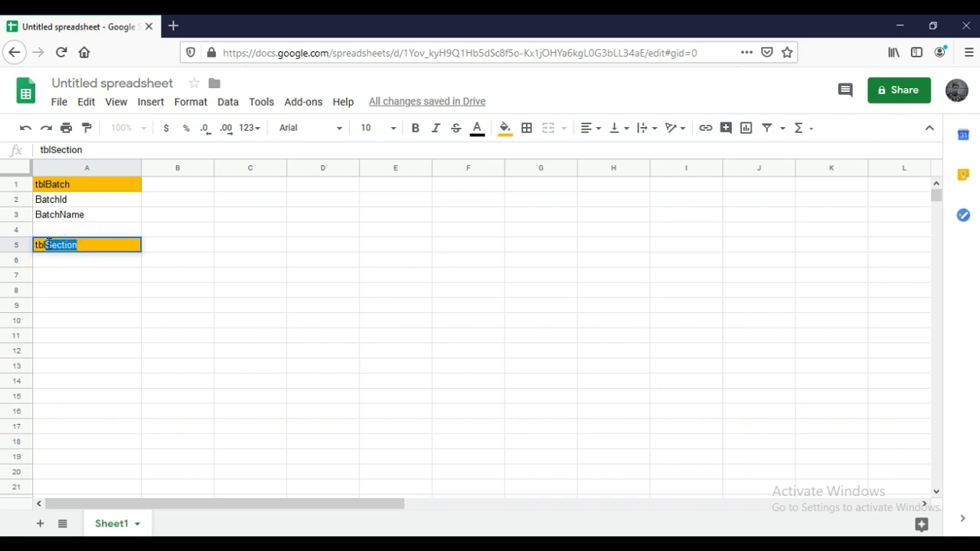
{"action": "key", "text": "ctrl+c"}
Enter SectionId in A6 and SectionName in A7.
{"action": "left_click", "coordinate": [50, 260]}
{"action": "key", "text": "ctrl+v"}
{"action": "type", "text": "d"}
{"action": "key", "text": "Return"}
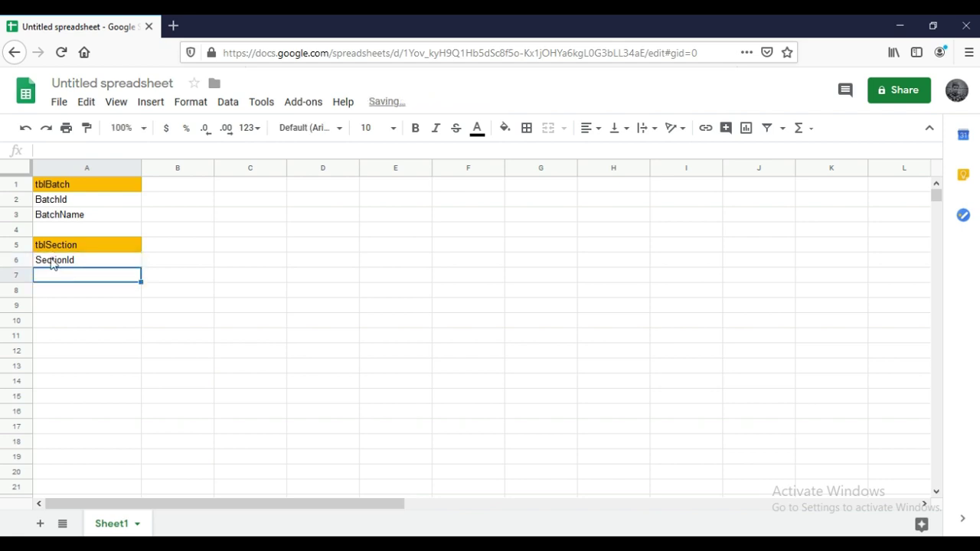
{"action": "key", "text": "ctrl+v"}
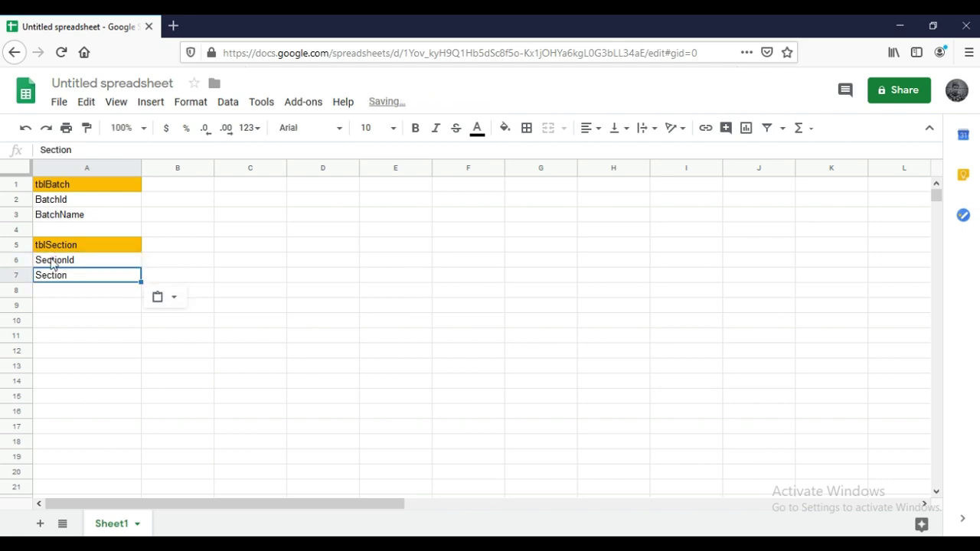
{"action": "double_click", "coordinate": [77, 276]}
{"action": "type", "text": "Name"}
{"action": "key", "text": "Return"}
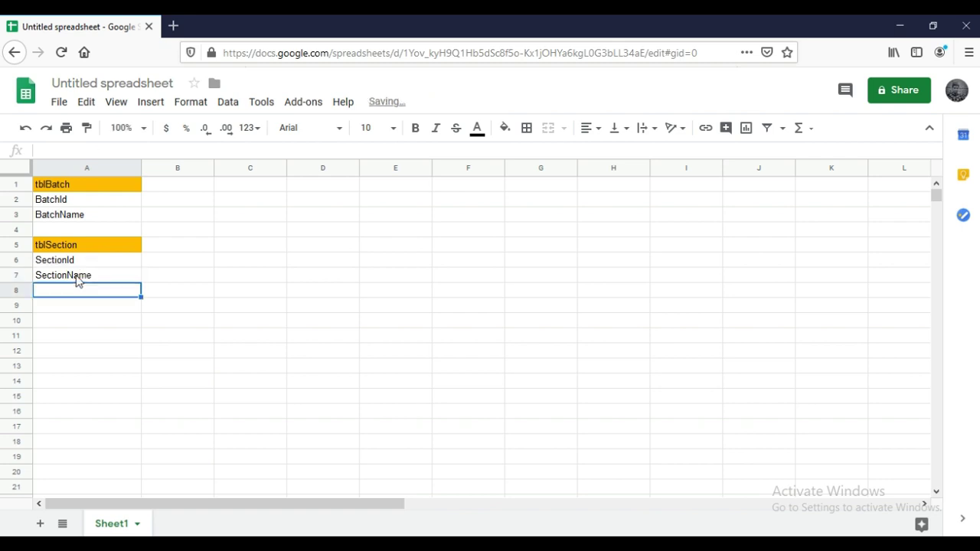
Copy BatchId from A2 into A8 under tblSection.
{"action": "double_click", "coordinate": [65, 299]}
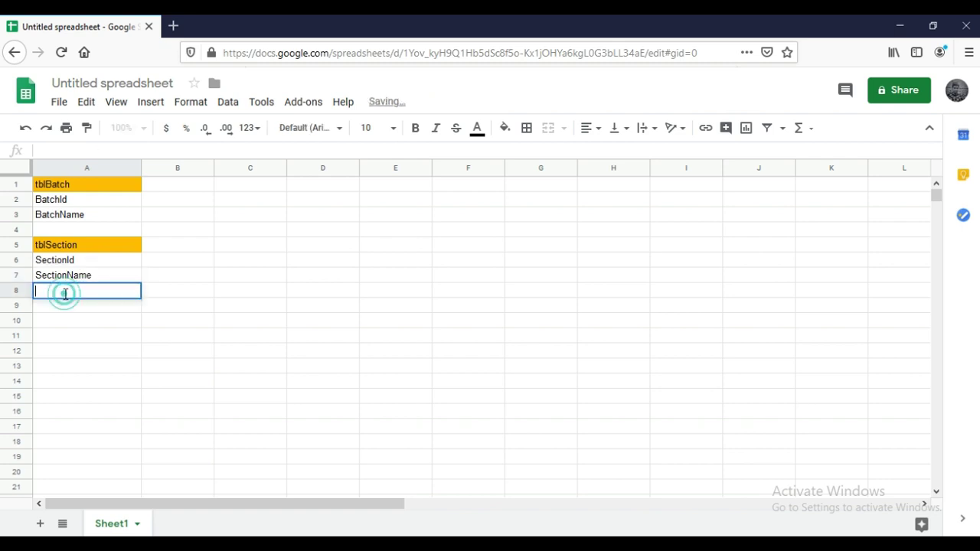
{"action": "double_click", "coordinate": [61, 201]}
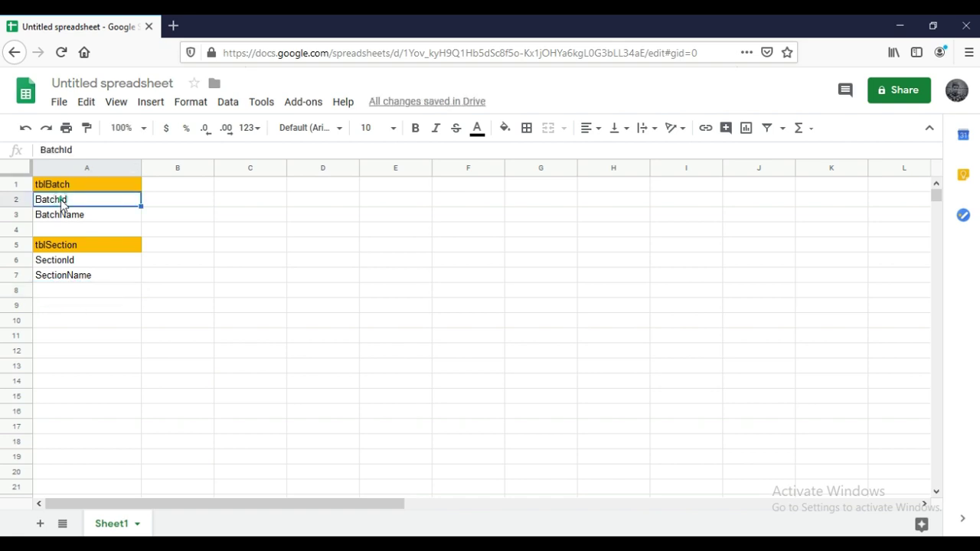
{"action": "left_click_drag", "start_coordinate": [69, 200], "coordinate": [35, 205]}
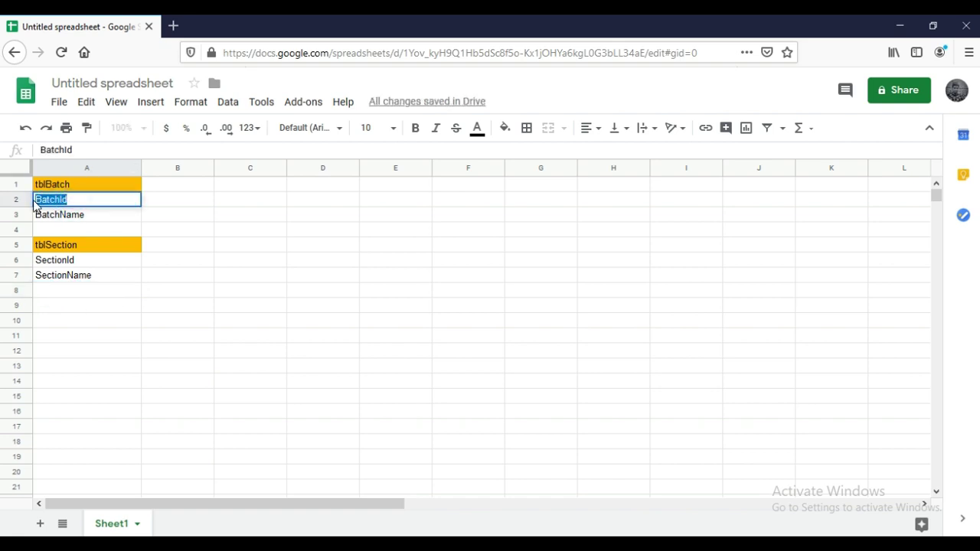
{"action": "key", "text": "ctrl+c"}
{"action": "left_click", "coordinate": [64, 291]}
{"action": "key", "text": "ctrl+v"}
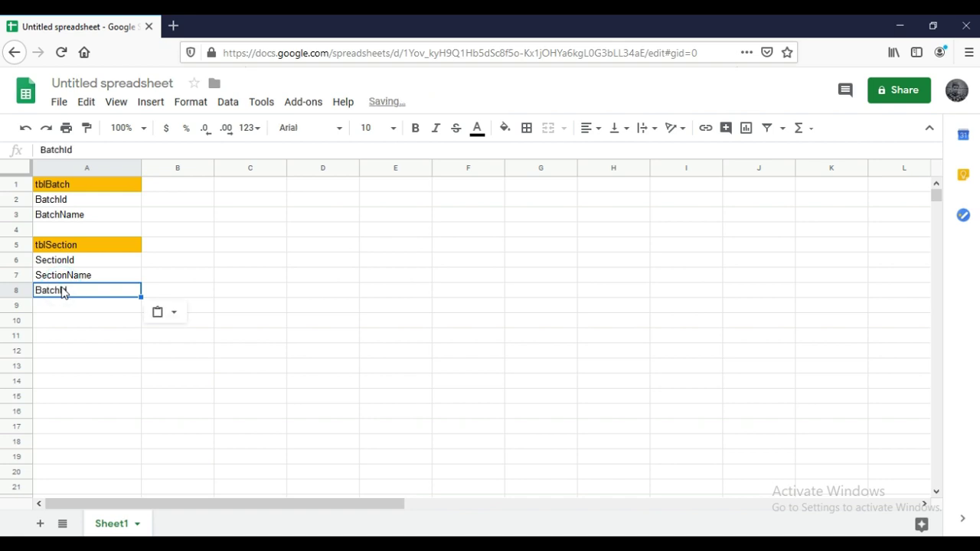
Tag A2 as 'BatchId (Pk)' and A6 as 'SectionId (PK)'.
{"action": "left_click", "coordinate": [90, 204]}
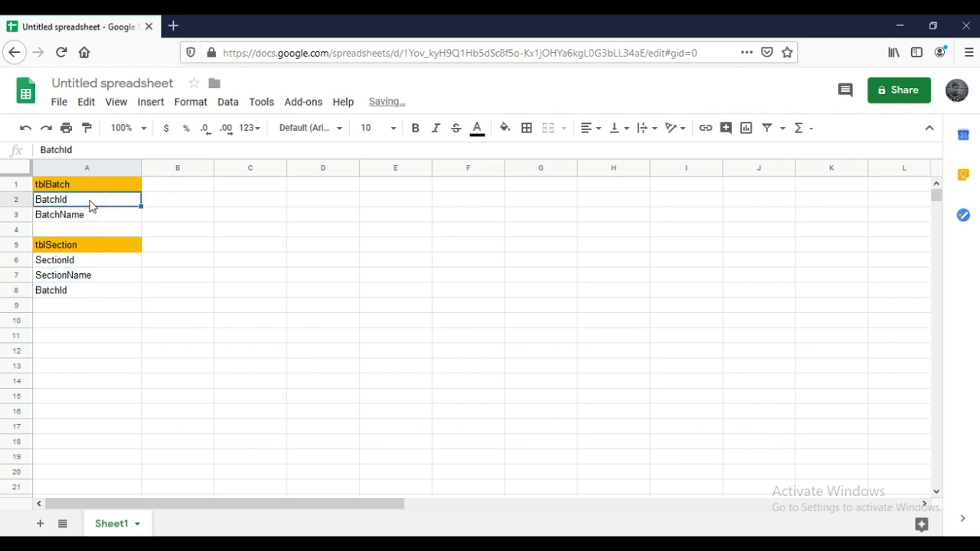
{"action": "double_click", "coordinate": [96, 200]}
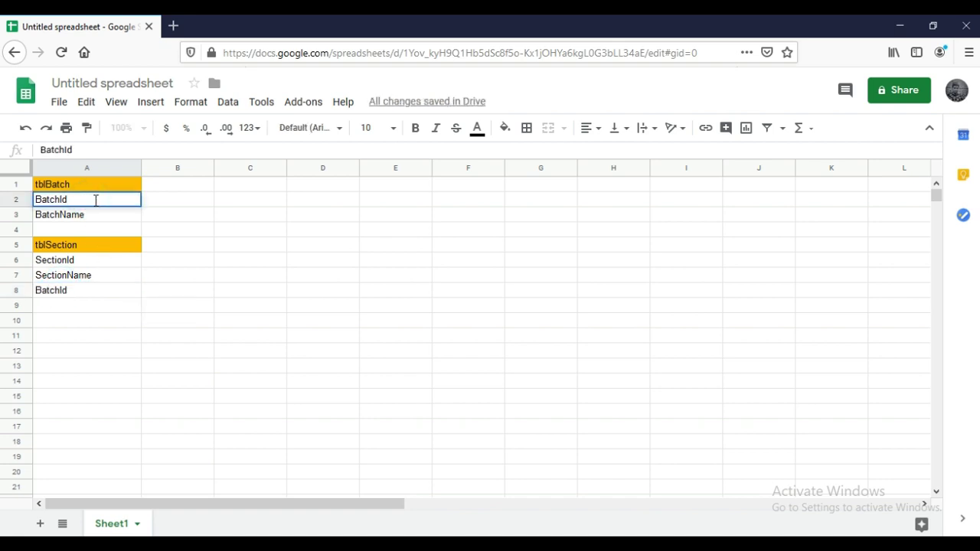
{"action": "type", "text": "()"}
{"action": "type", "text": "Pk"}
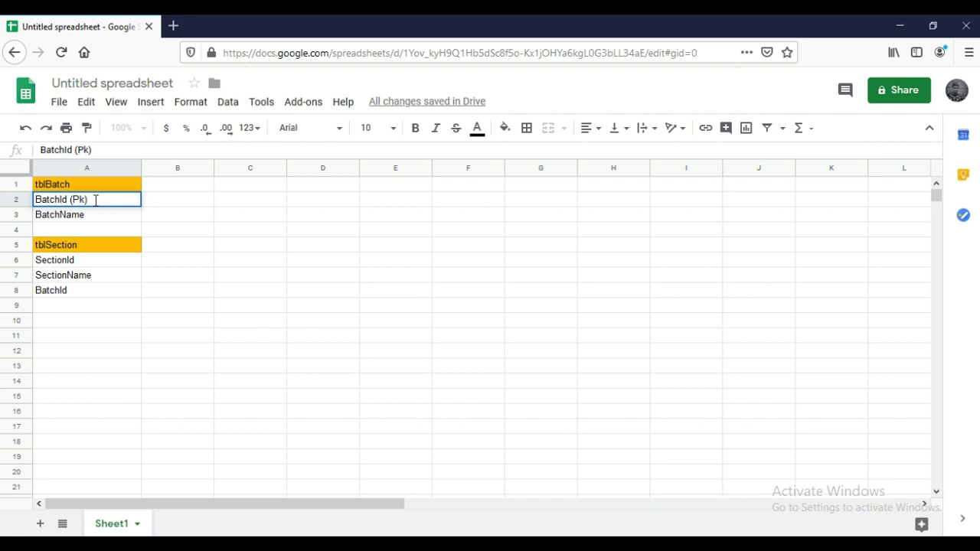
{"action": "left_click", "coordinate": [92, 261]}
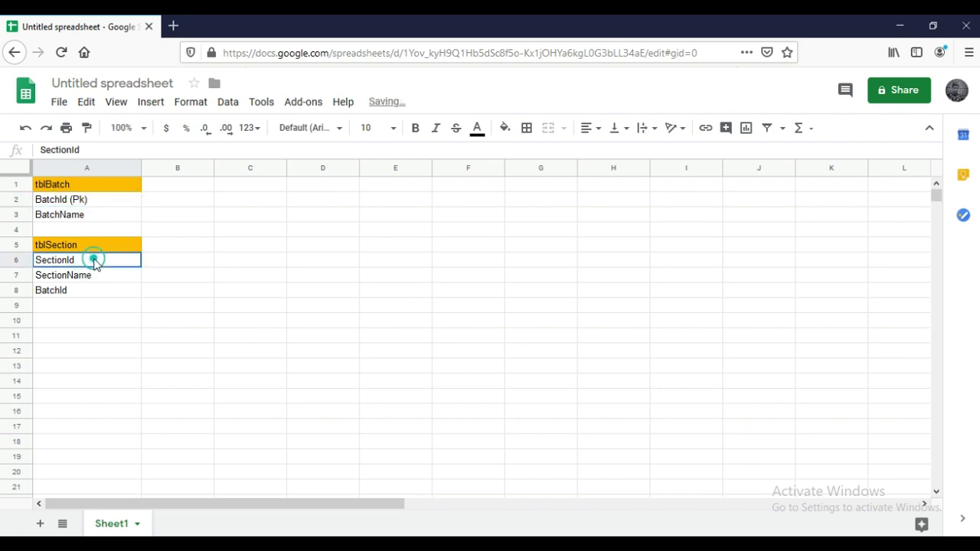
{"action": "double_click", "coordinate": [95, 261]}
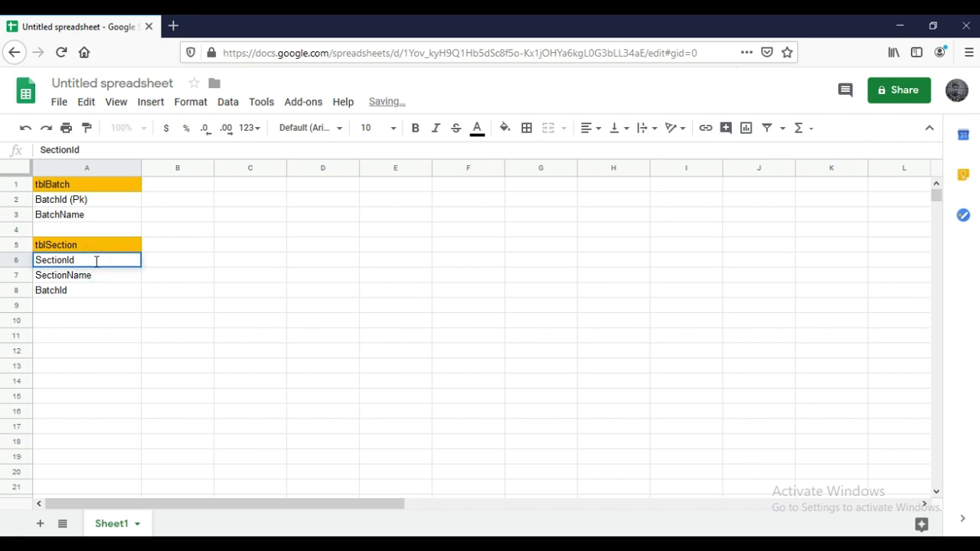
{"action": "type", "text": "()"}
{"action": "key", "text": "Left"}
{"action": "type", "text": "PK"}
Tag A8 as 'BatchId (FK)'.
{"action": "left_click", "coordinate": [74, 291]}
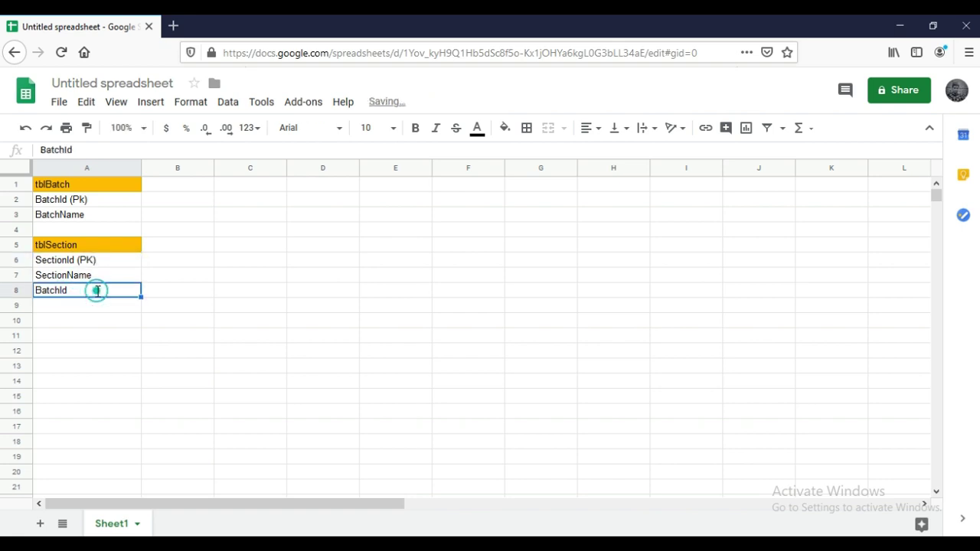
{"action": "double_click", "coordinate": [98, 292]}
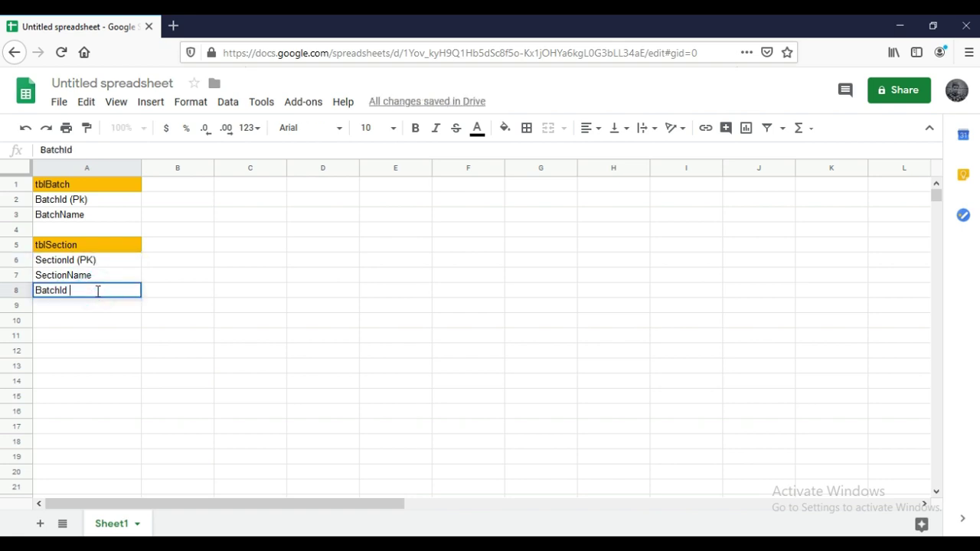
{"action": "type", "text": "()"}
{"action": "type", "text": "FK"}
{"action": "key", "text": "Return"}
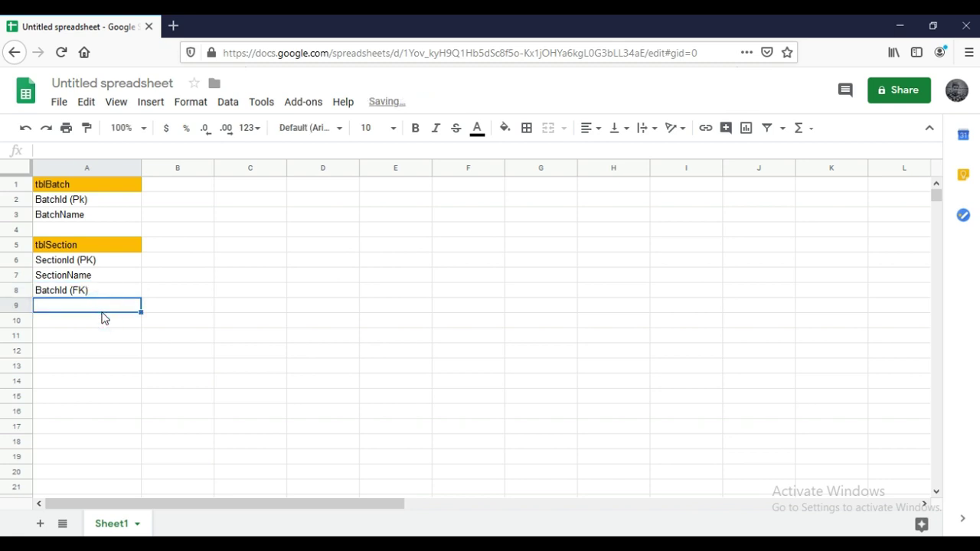
Enter the heading tblCourse in A10 with a yellow-orange fill.
{"action": "left_click", "coordinate": [98, 326]}
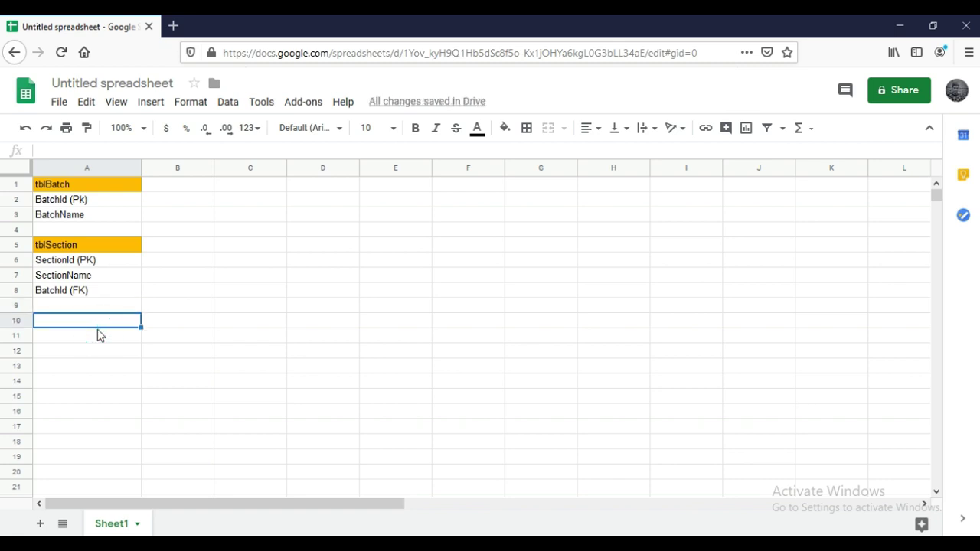
{"action": "type", "text": "tblCourse"}
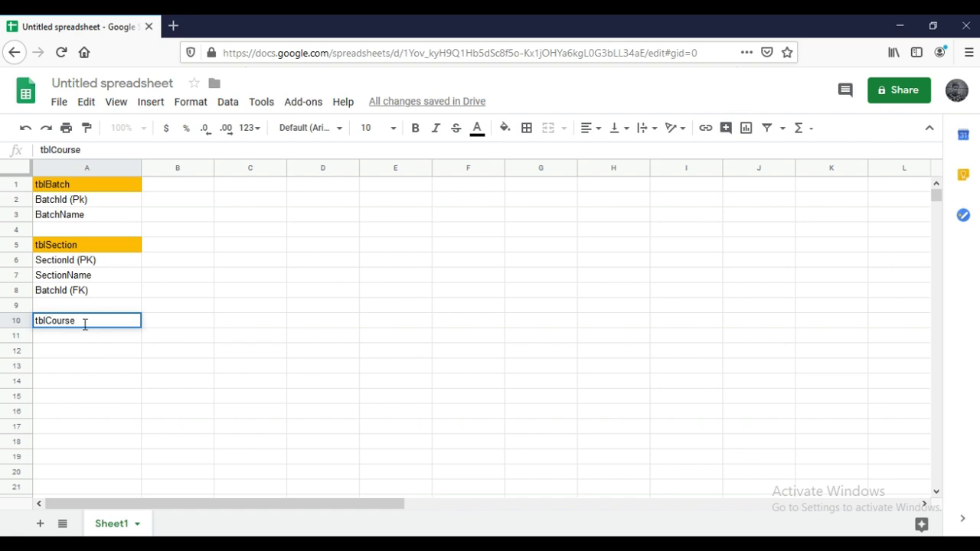
{"action": "left_click_drag", "start_coordinate": [76, 321], "coordinate": [45, 324]}
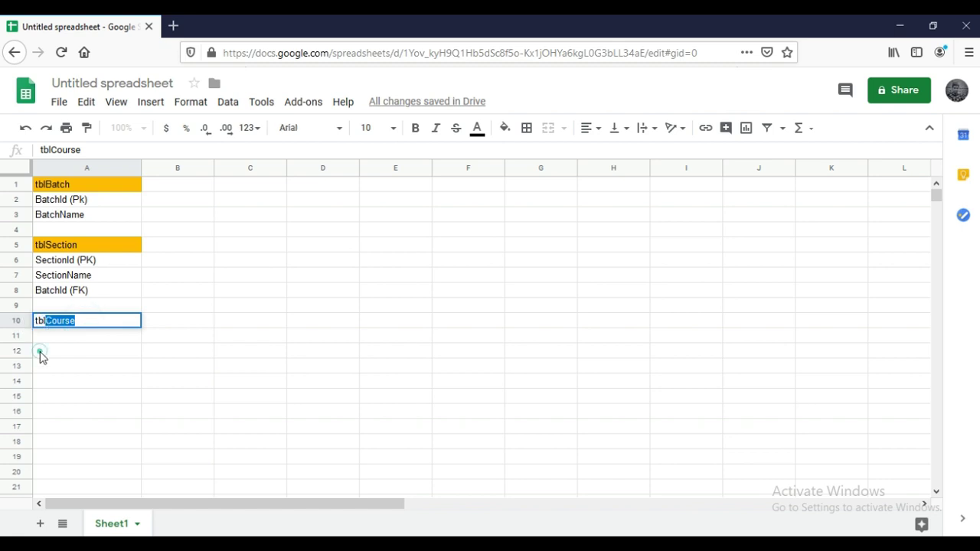
{"action": "left_click", "coordinate": [39, 352]}
{"action": "left_click", "coordinate": [66, 325]}
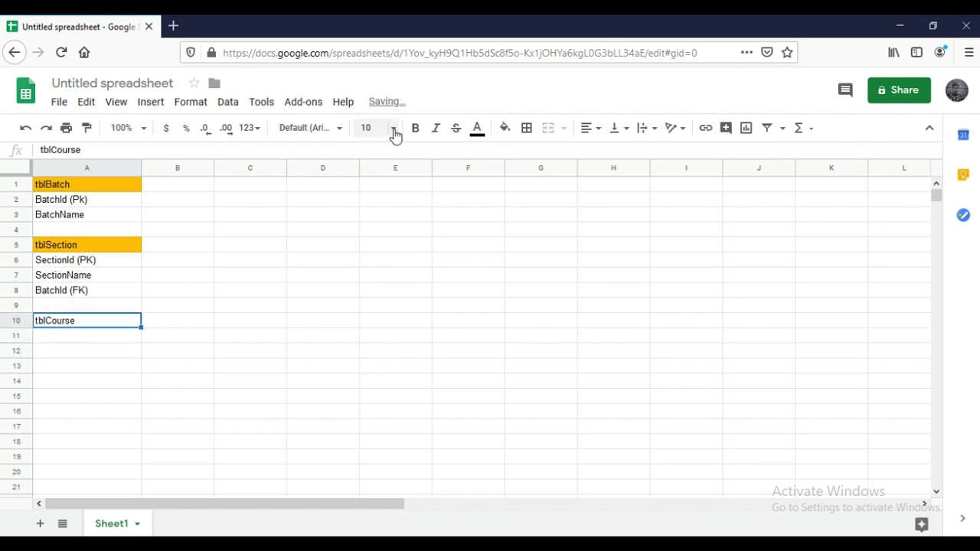
{"action": "left_click", "coordinate": [506, 129]}
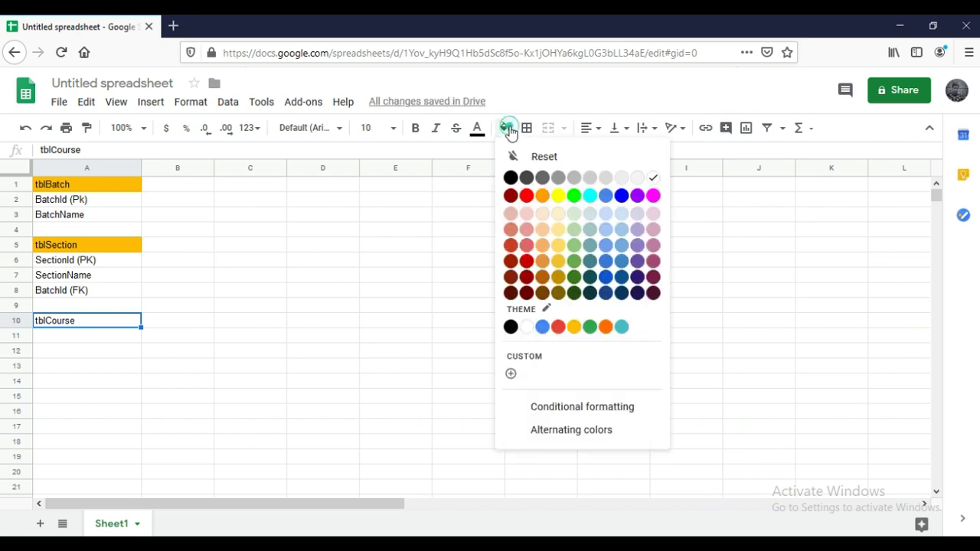
{"action": "left_click", "coordinate": [575, 327]}
Enter CourseId in A11 and CourseName in A12.
{"action": "left_click", "coordinate": [57, 338]}
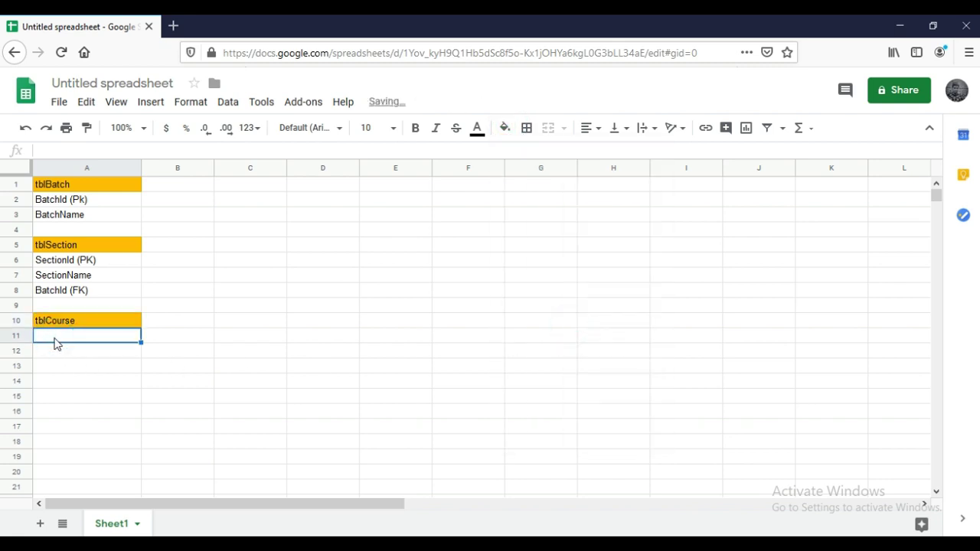
{"action": "type", "text": "Course"}
{"action": "left_click", "coordinate": [105, 336]}
{"action": "type", "text": "Id"}
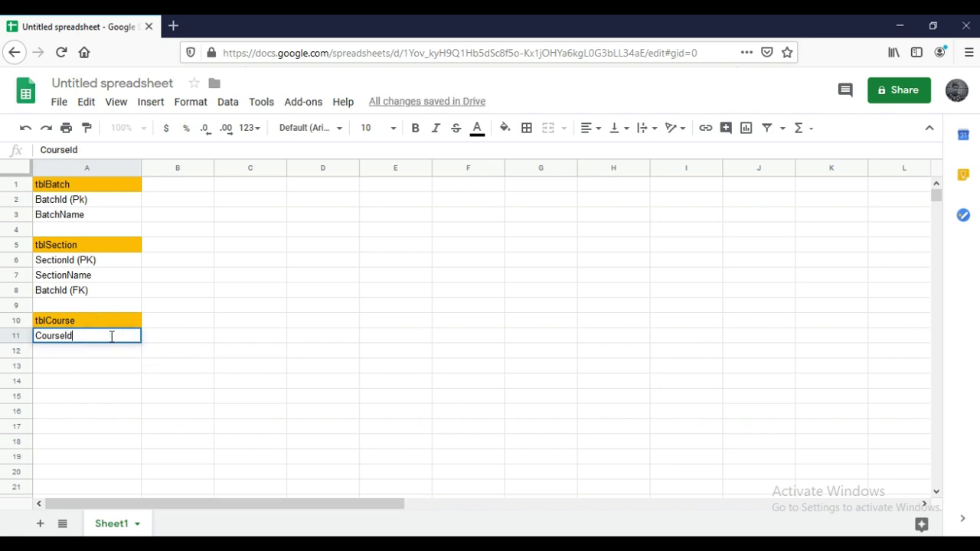
{"action": "key", "text": "Return"}
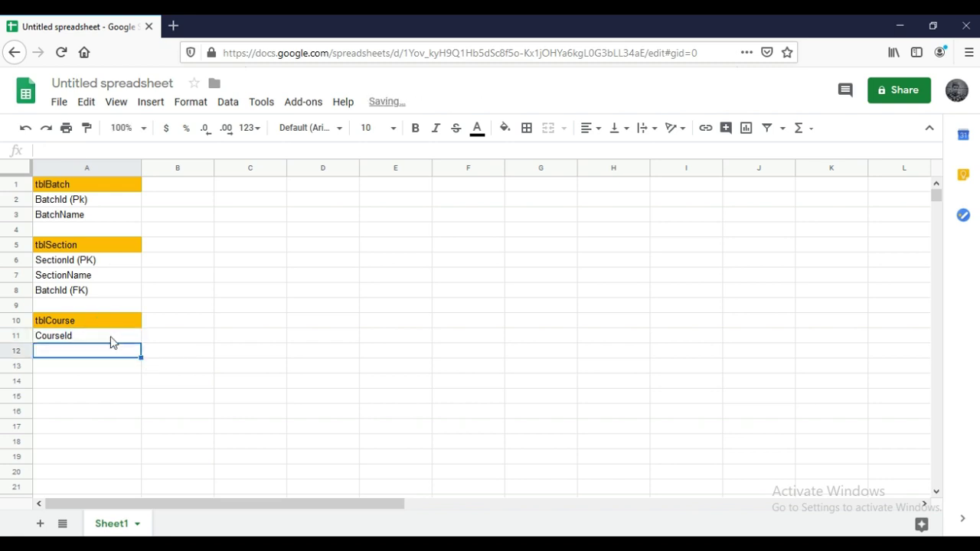
{"action": "key", "text": "ctrl+v"}
{"action": "double_click", "coordinate": [91, 354]}
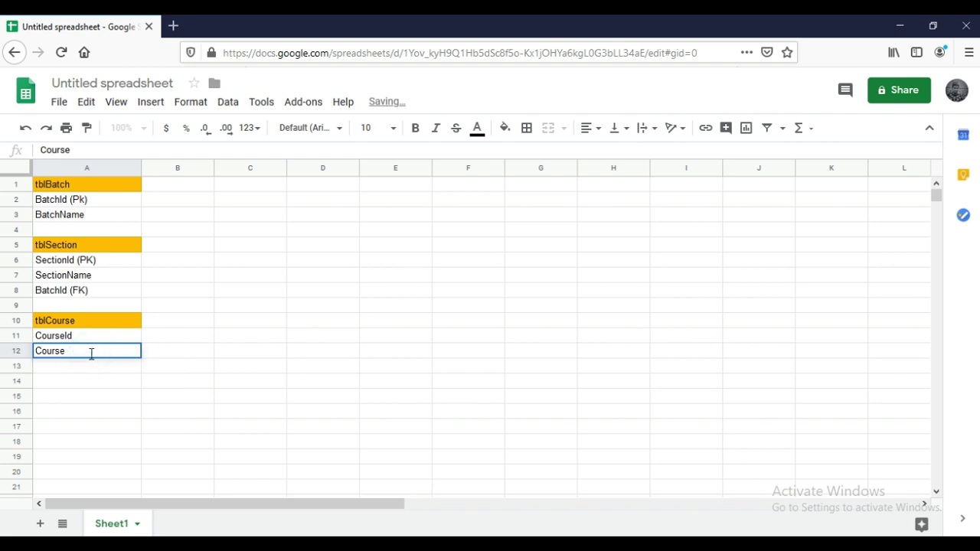
{"action": "type", "text": "Name"}
{"action": "key", "text": "Return"}
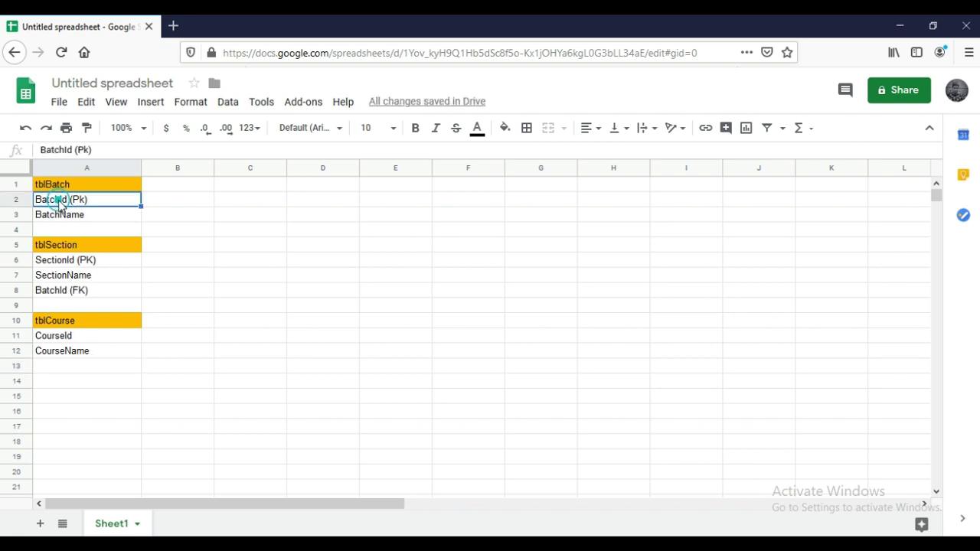
Copy BatchId (Pk) into A13 and SectionId (PK) into A14.
{"action": "left_click", "coordinate": [64, 203]}
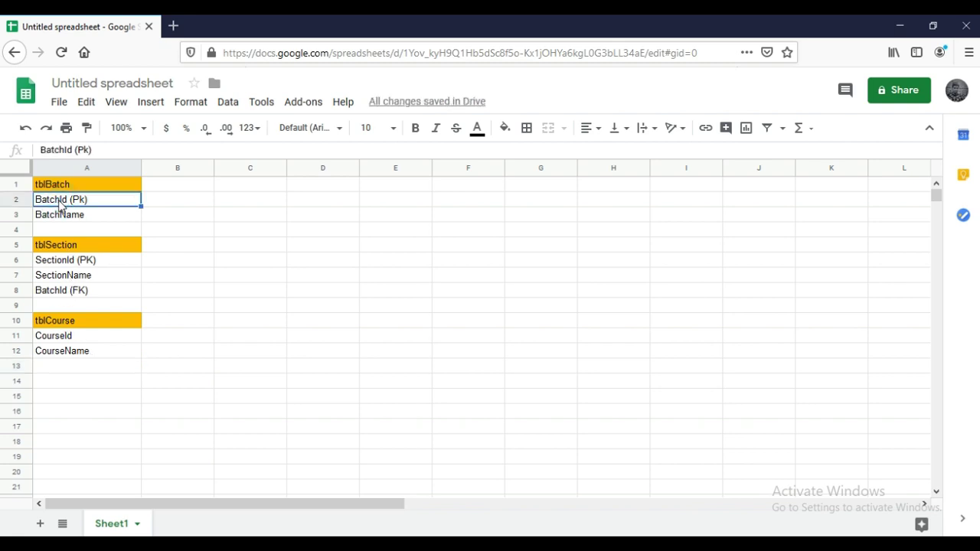
{"action": "key", "text": "ctrl+c"}
{"action": "left_click", "coordinate": [59, 369]}
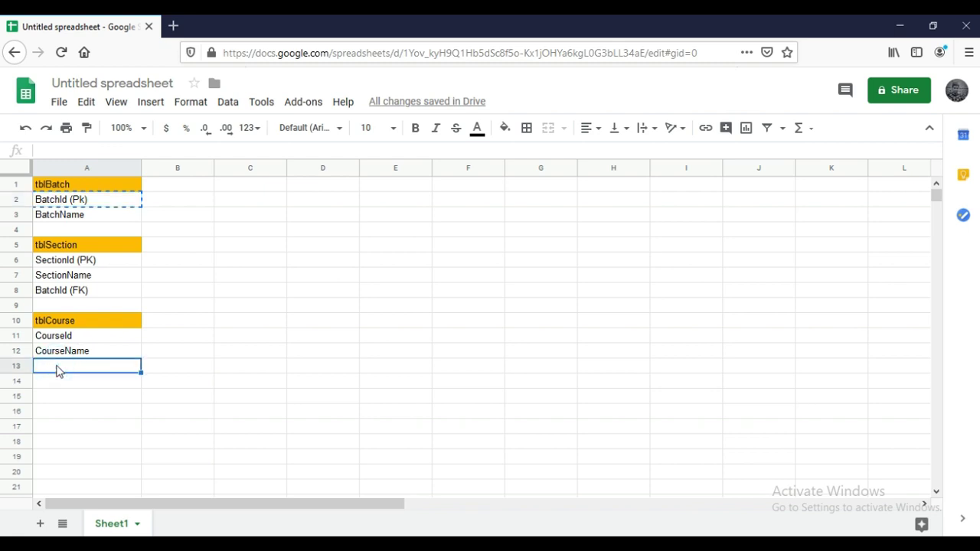
{"action": "key", "text": "ctrl+v"}
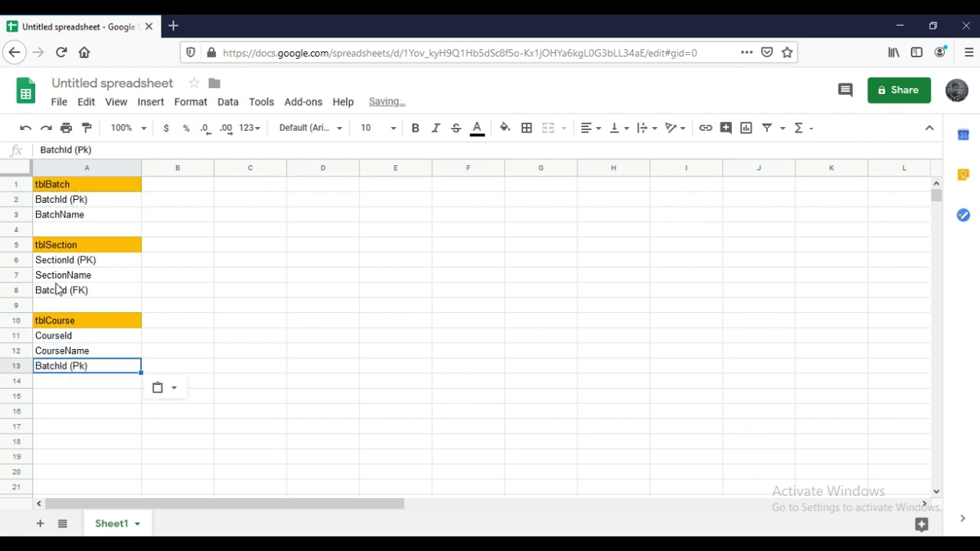
{"action": "left_click", "coordinate": [75, 263]}
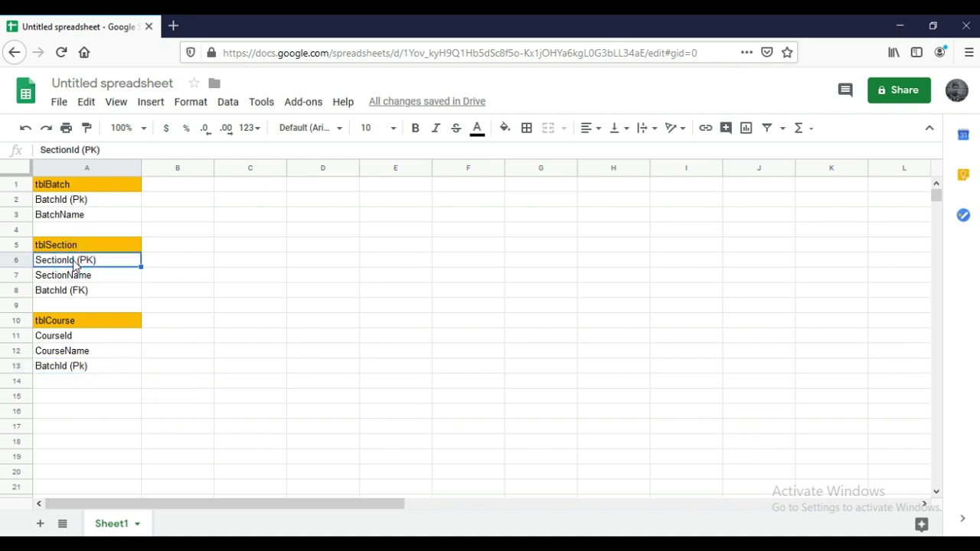
{"action": "key", "text": "ctrl+c"}
{"action": "left_click", "coordinate": [43, 385]}
{"action": "key", "text": "ctrl+v"}
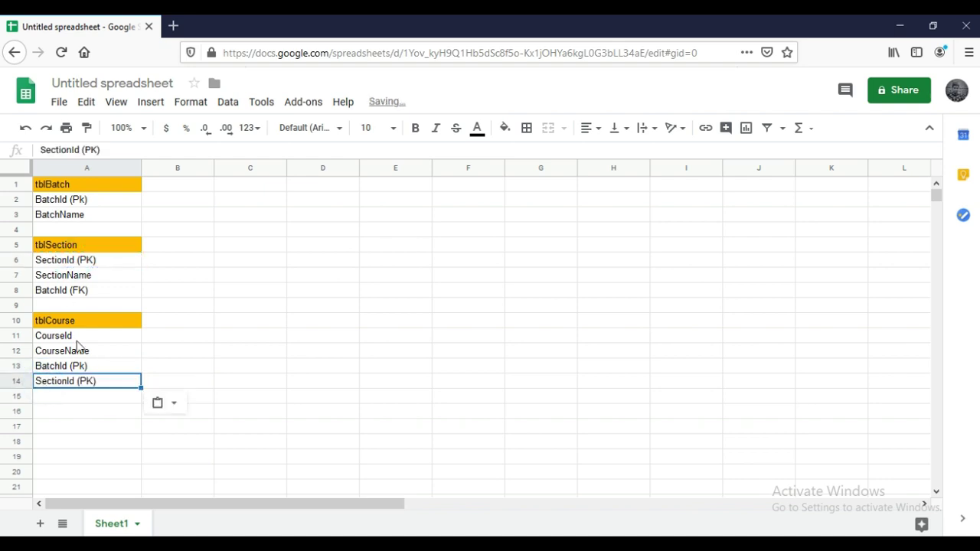
Tag A11 as 'CourseId (PK)'.
{"action": "left_click", "coordinate": [82, 321]}
{"action": "double_click", "coordinate": [77, 336]}
{"action": "type", "text": "("}
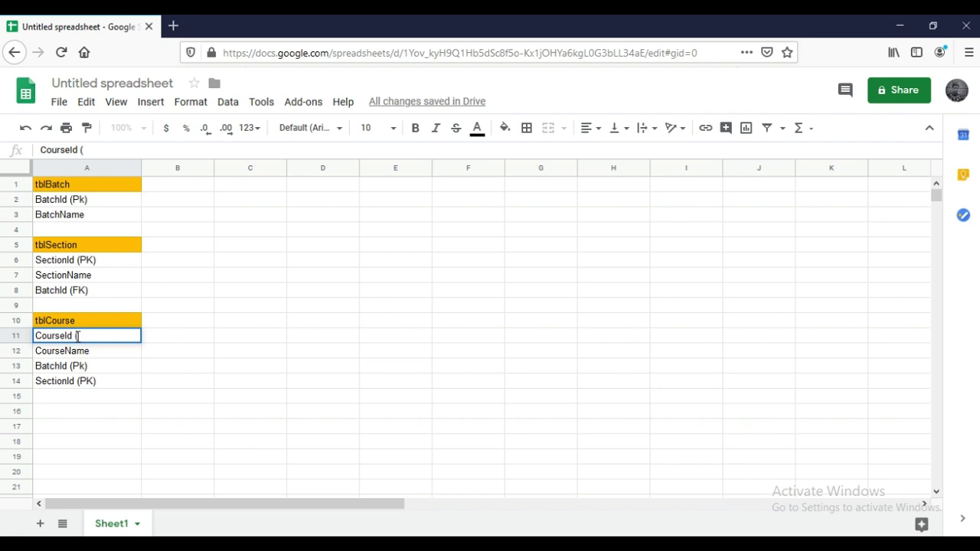
{"action": "type", "text": "P)K"}
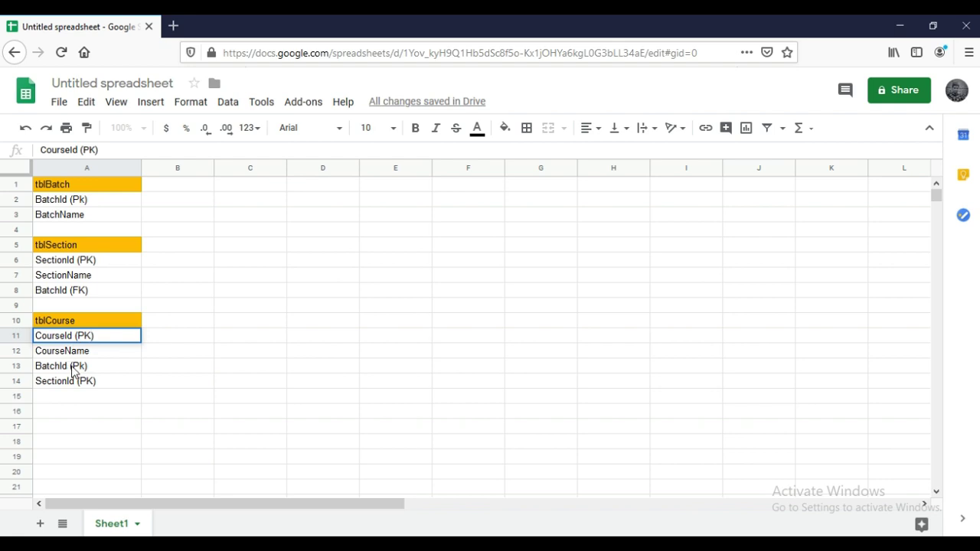
{"action": "left_click", "coordinate": [76, 367]}
Change A13 to 'BatchId (Fk)' and A14 to 'SectionId (FK)'.
{"action": "double_click", "coordinate": [77, 366]}
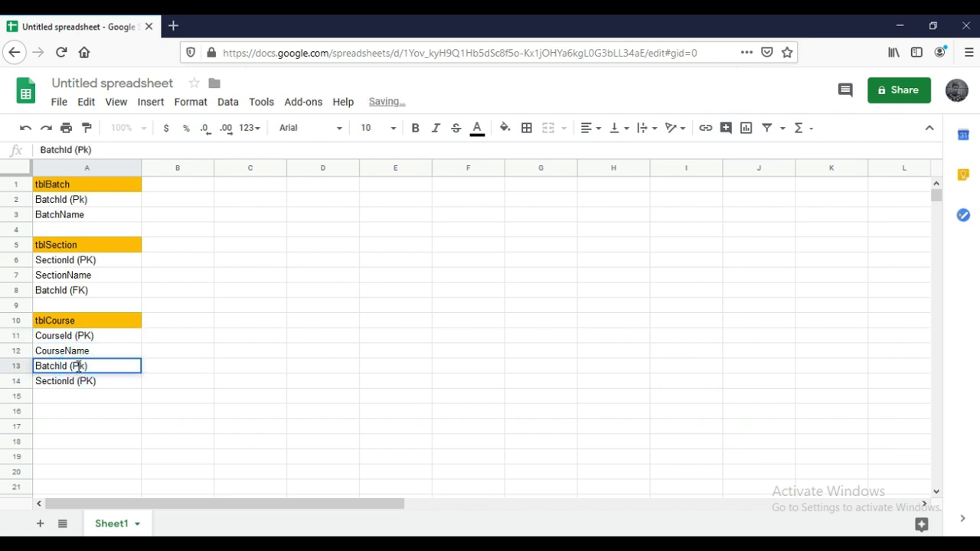
{"action": "key", "text": "BackSpace"}
{"action": "type", "text": "F"}
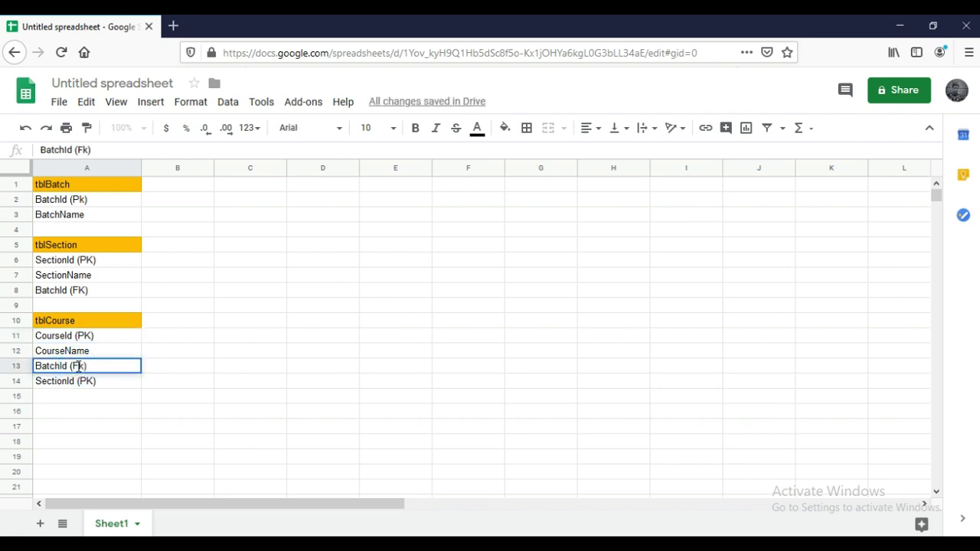
{"action": "double_click", "coordinate": [88, 381]}
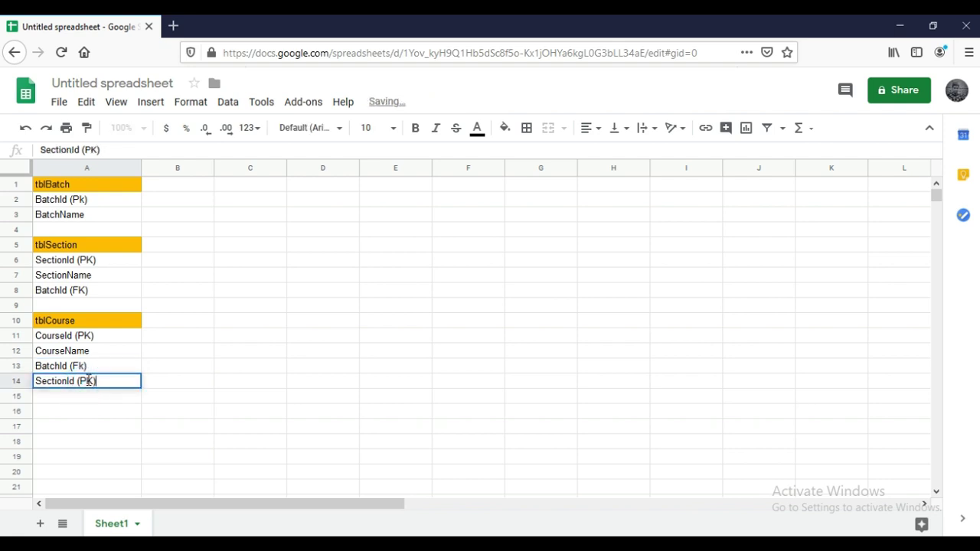
{"action": "left_click", "coordinate": [89, 381]}
{"action": "key", "text": "BackSpace"}
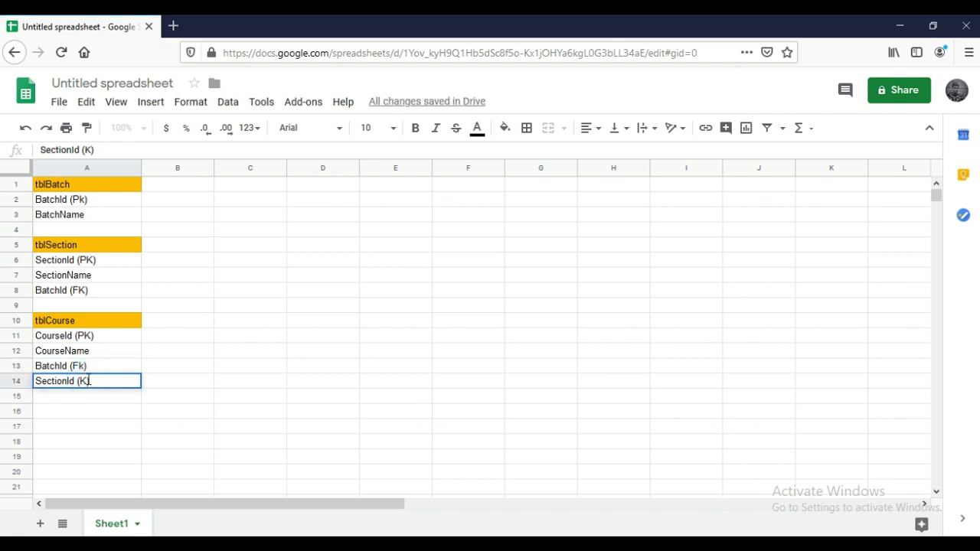
{"action": "type", "text": "F"}
Enter the heading tblTrimesterInfo in A16 with an orange-yellow fill.
{"action": "left_click", "coordinate": [86, 414]}
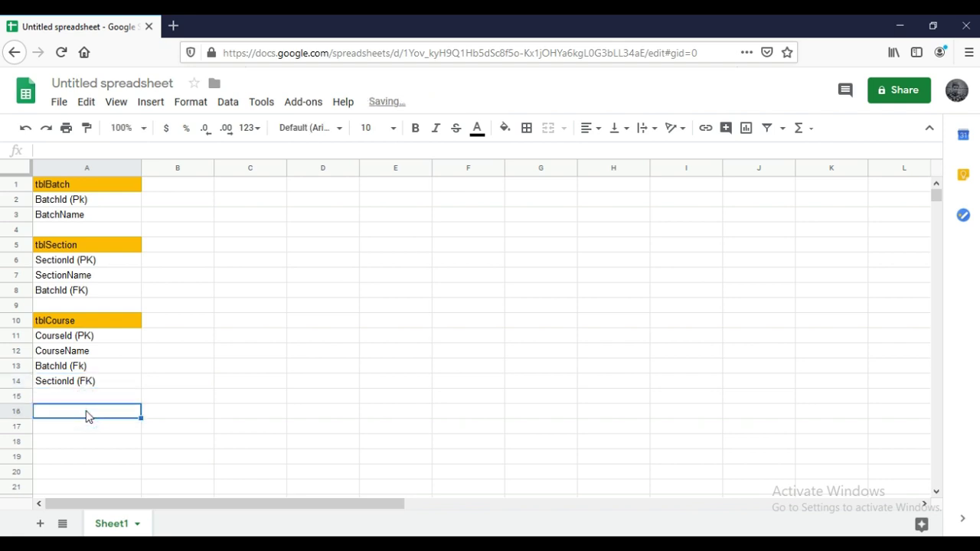
{"action": "type", "text": "tbl"}
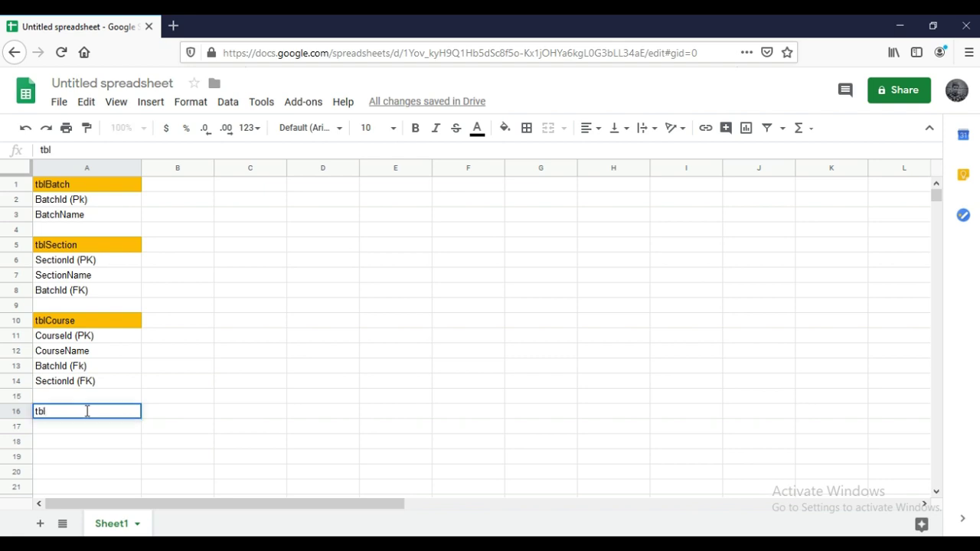
{"action": "type", "text": "Tri"}
{"action": "type", "text": "mester"}
{"action": "type", "text": "Info"}
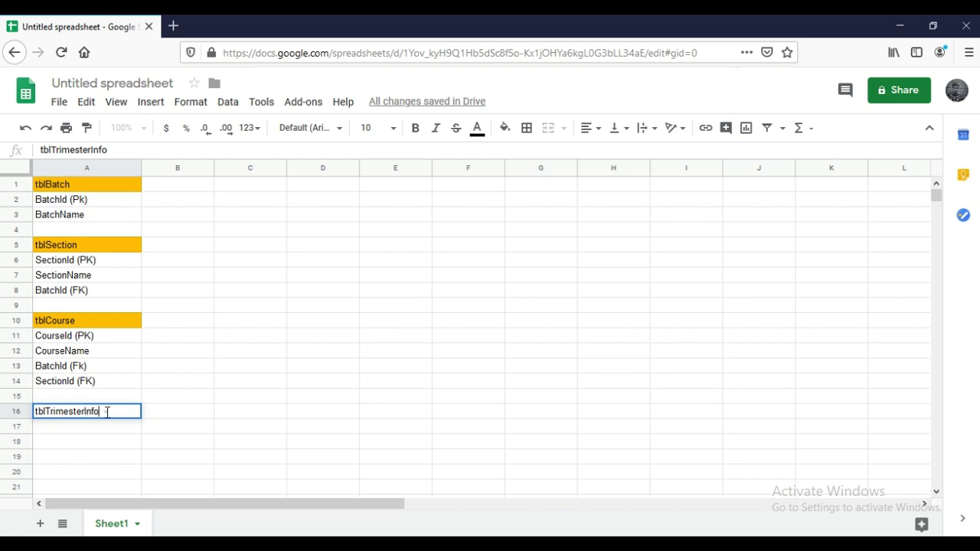
{"action": "left_click_drag", "start_coordinate": [104, 412], "coordinate": [46, 410]}
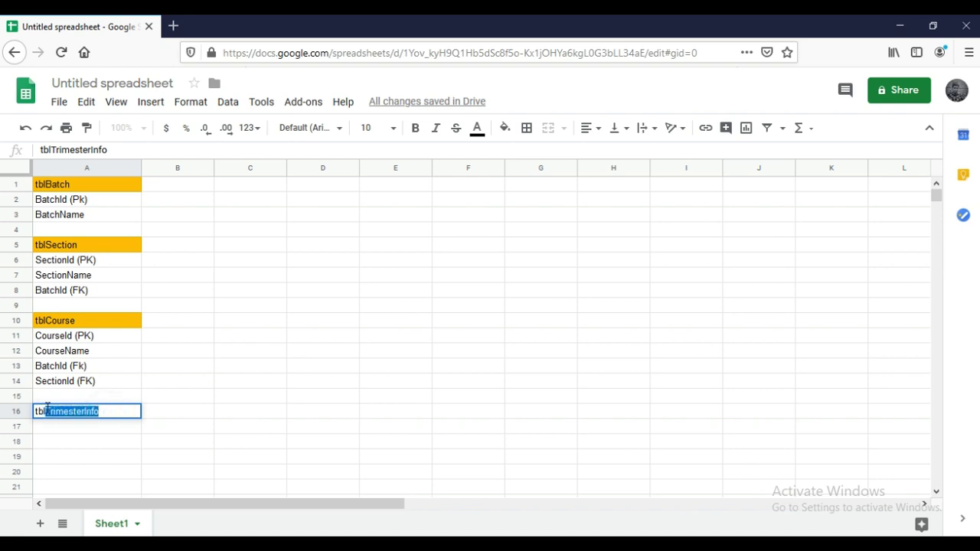
{"action": "left_click", "coordinate": [90, 427]}
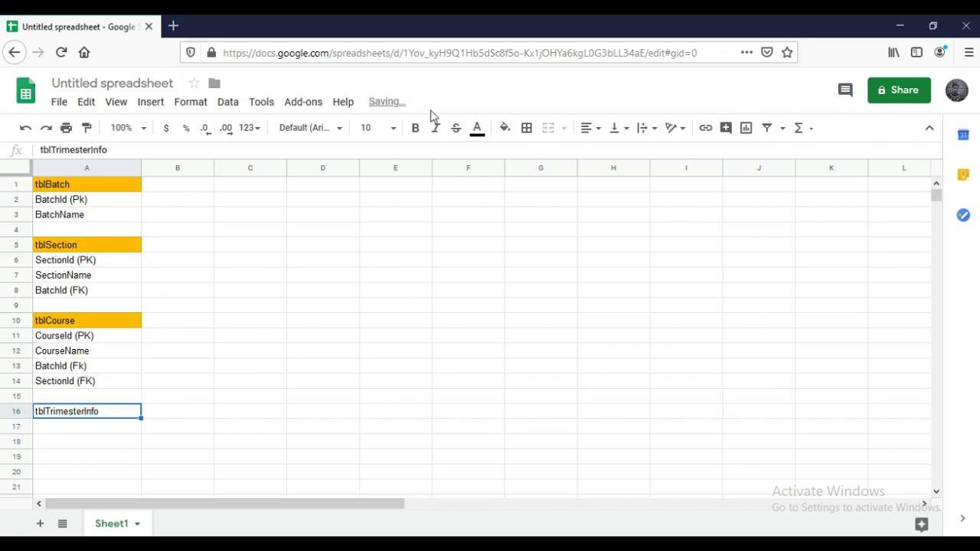
{"action": "left_click", "coordinate": [509, 127]}
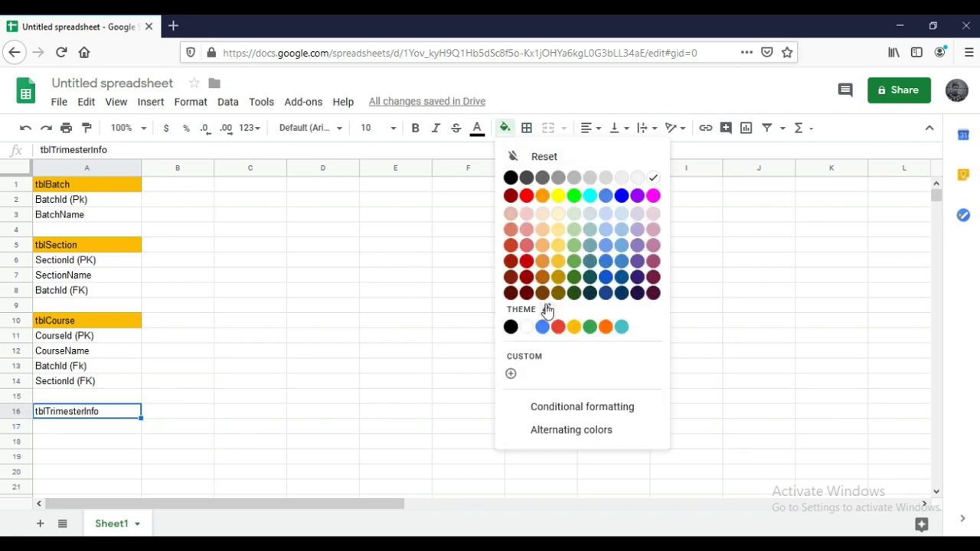
{"action": "left_click", "coordinate": [573, 327]}
Enter 'TrimesterInfoId (Pk)' in A17 and TrimesterInfoName in A18.
{"action": "left_click", "coordinate": [63, 432]}
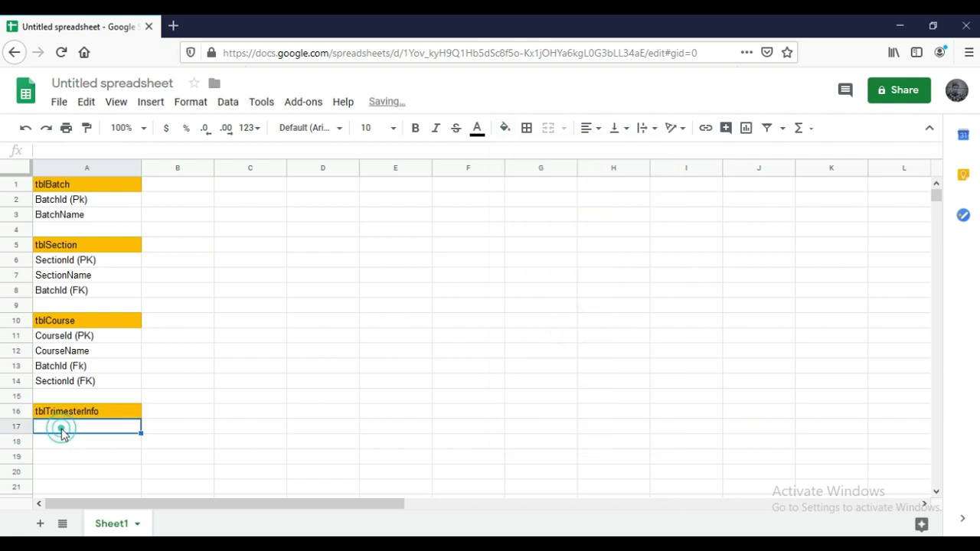
{"action": "key", "text": "ctrl+v"}
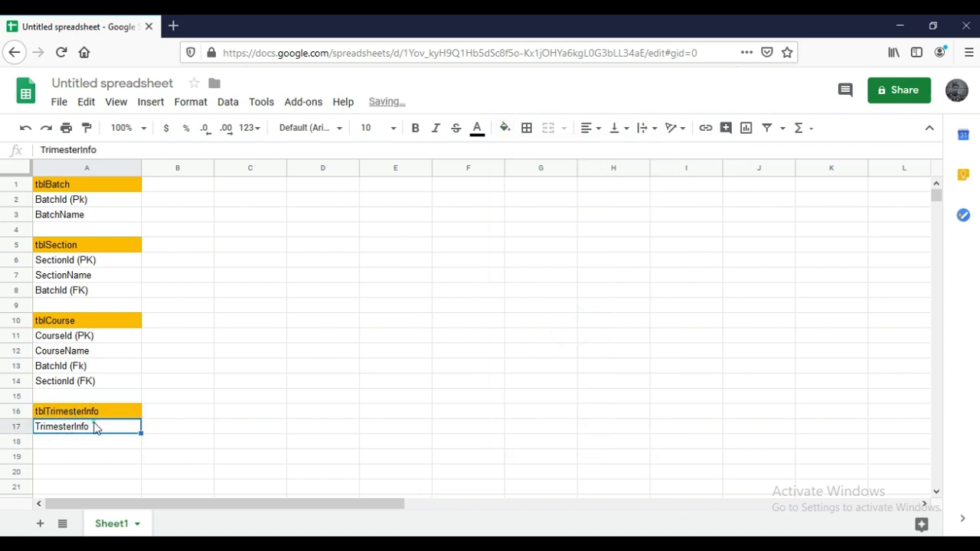
{"action": "double_click", "coordinate": [91, 426]}
{"action": "type", "text": "Id"}
{"action": "key", "text": "Return"}
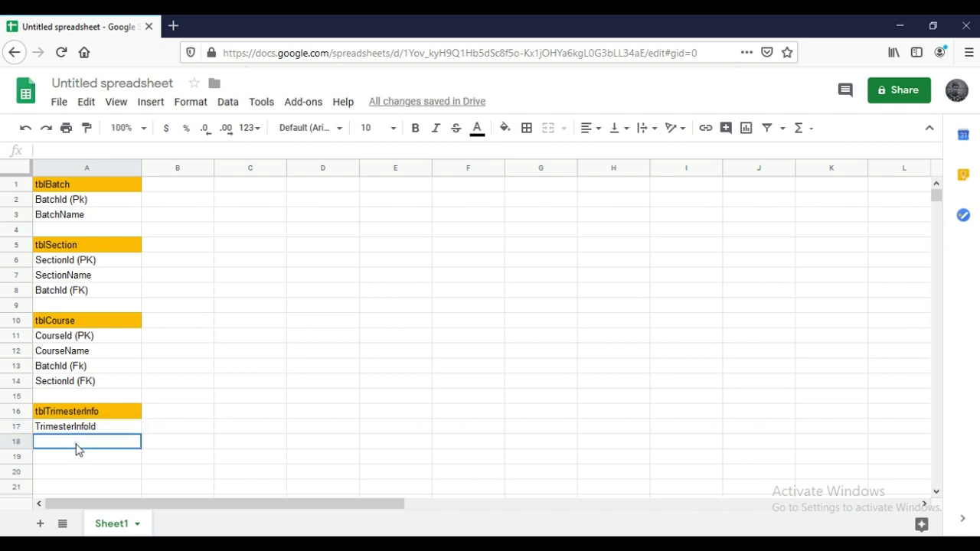
{"action": "double_click", "coordinate": [77, 444]}
{"action": "type", "text": "TrimesterInf"}
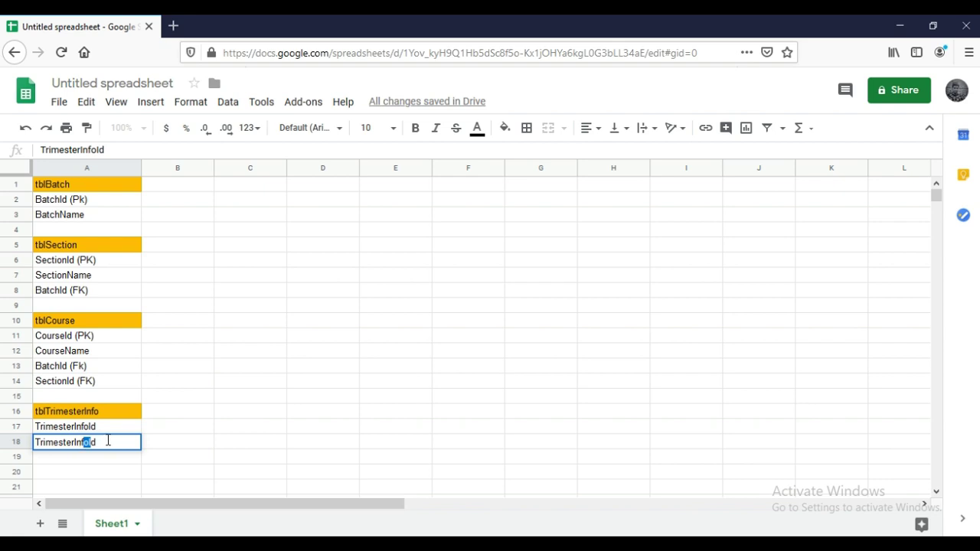
{"action": "type", "text": "ol"}
{"action": "type", "text": "Name"}
{"action": "left_click", "coordinate": [118, 428]}
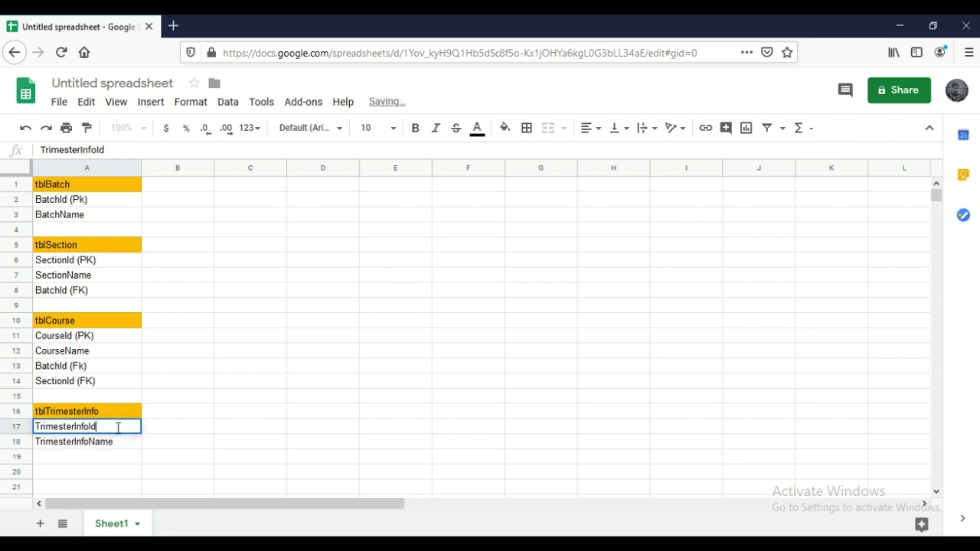
{"action": "type", "text": "("}
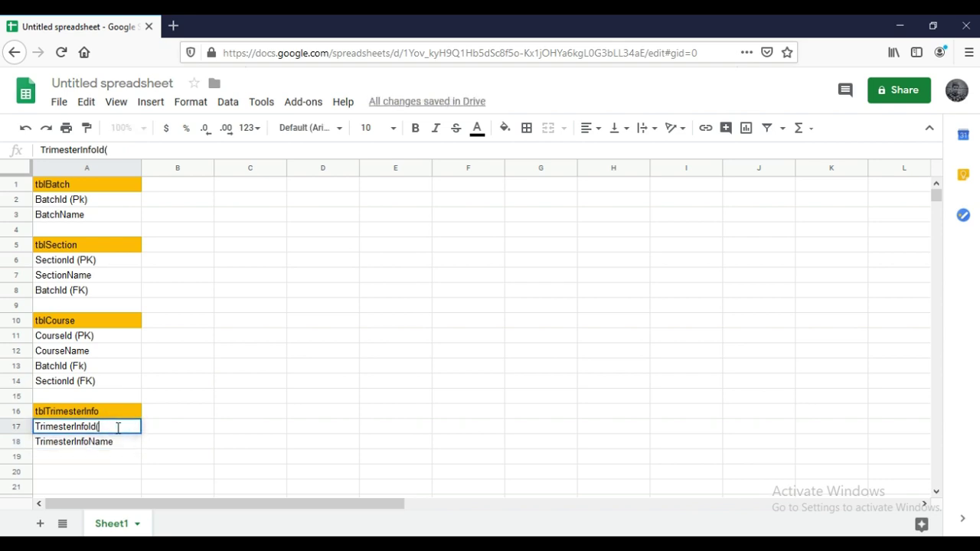
{"action": "type", "text": ")"}
{"action": "type", "text": "Pk"}
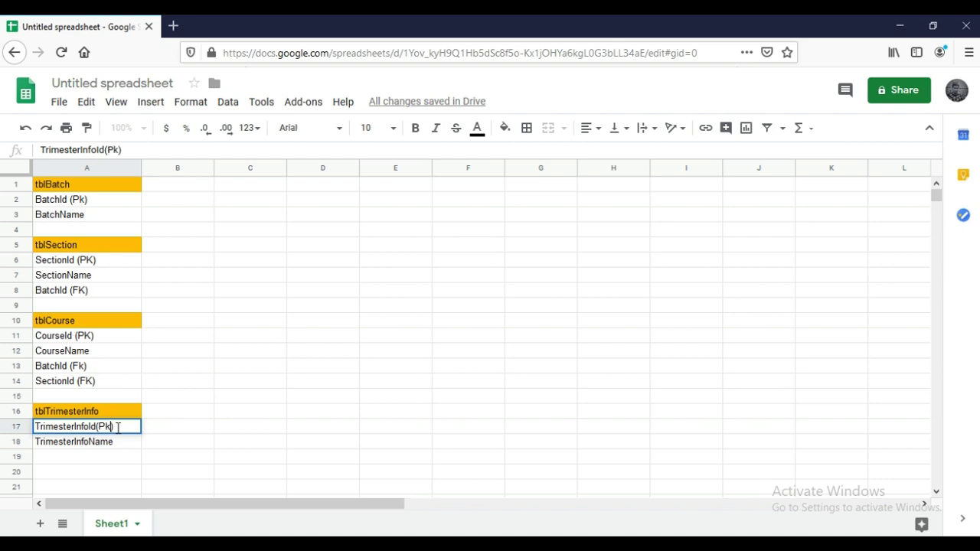
Widen column C, enter tblStudent in C1, and select its 'Student' part.
{"action": "left_click", "coordinate": [264, 387]}
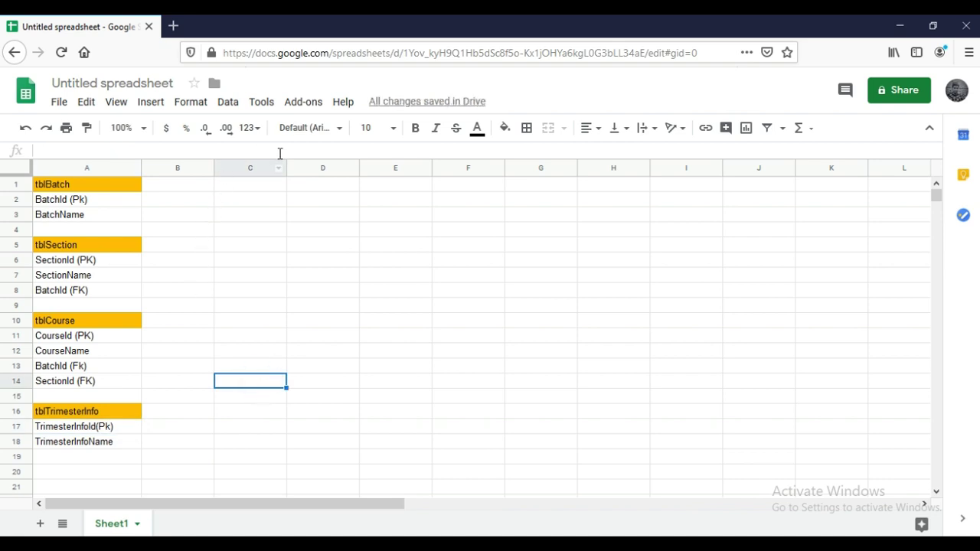
{"action": "left_click_drag", "start_coordinate": [285, 166], "coordinate": [373, 166]}
{"action": "left_click", "coordinate": [304, 192]}
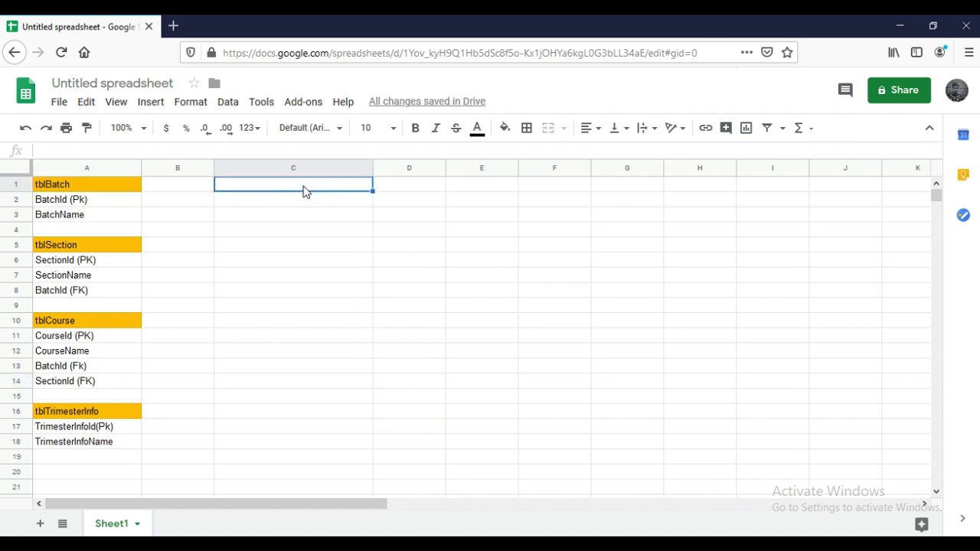
{"action": "type", "text": "tbl"}
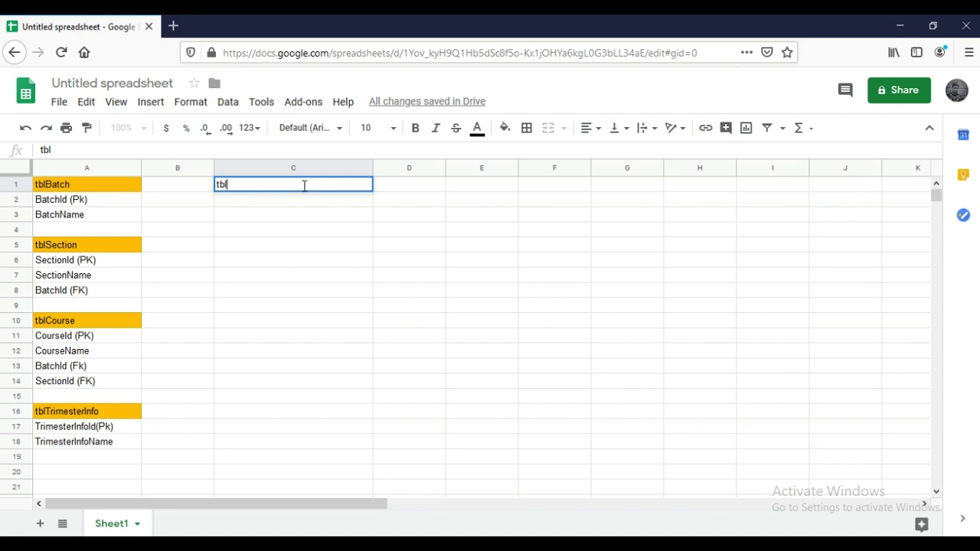
{"action": "type", "text": "Student"}
{"action": "key", "text": "Return"}
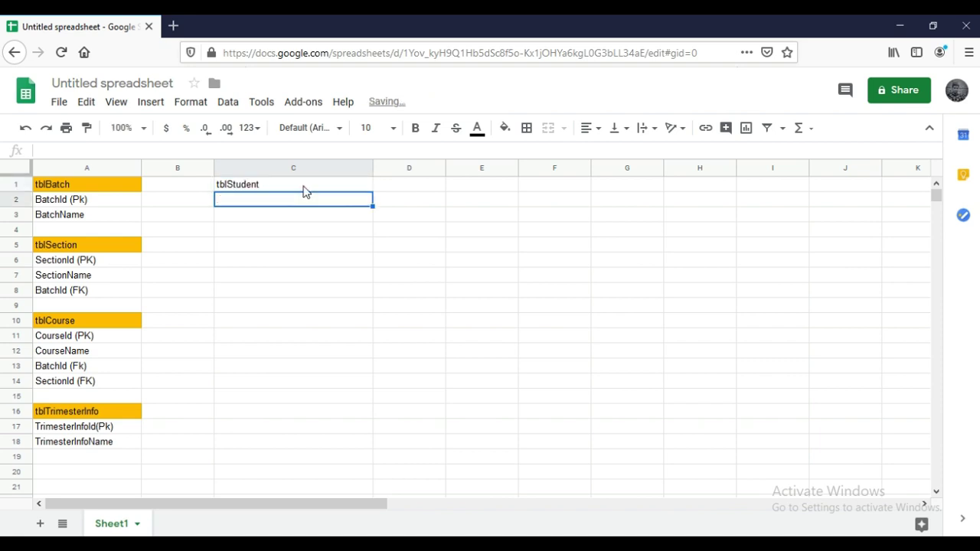
{"action": "left_click", "coordinate": [254, 186]}
{"action": "double_click", "coordinate": [254, 186]}
{"action": "left_click_drag", "start_coordinate": [265, 184], "coordinate": [228, 179]}
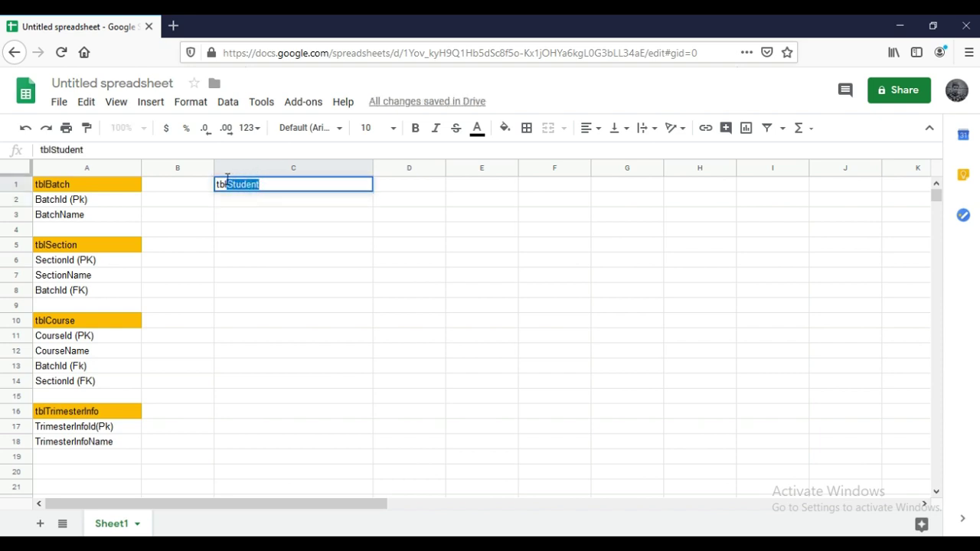
Fill C2 and C3 with StudentId (PK) and StudentIdNO from pasted 'Student' text.
{"action": "key", "text": "ctrl+c"}
{"action": "left_click", "coordinate": [225, 203]}
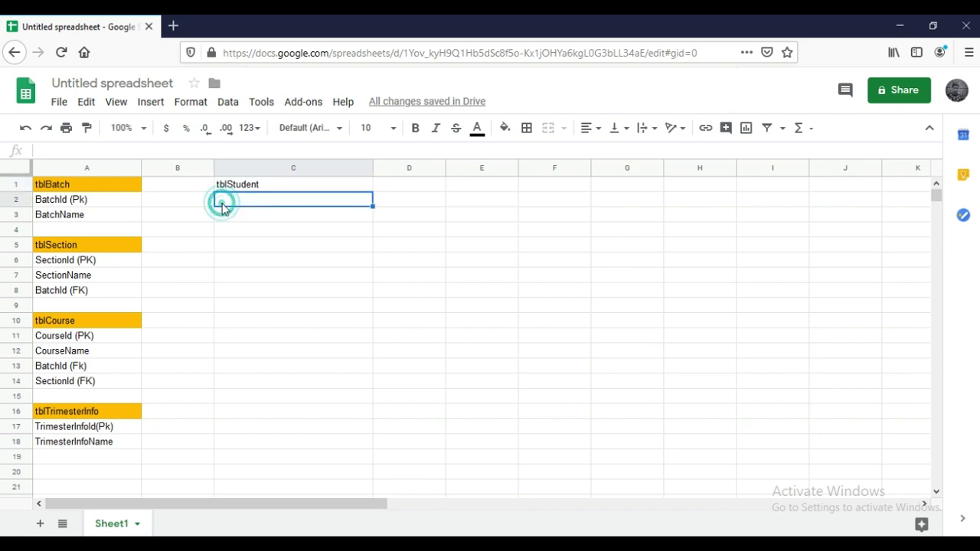
{"action": "key", "text": "ctrl+v"}
{"action": "double_click", "coordinate": [265, 198]}
{"action": "type", "text": "d"}
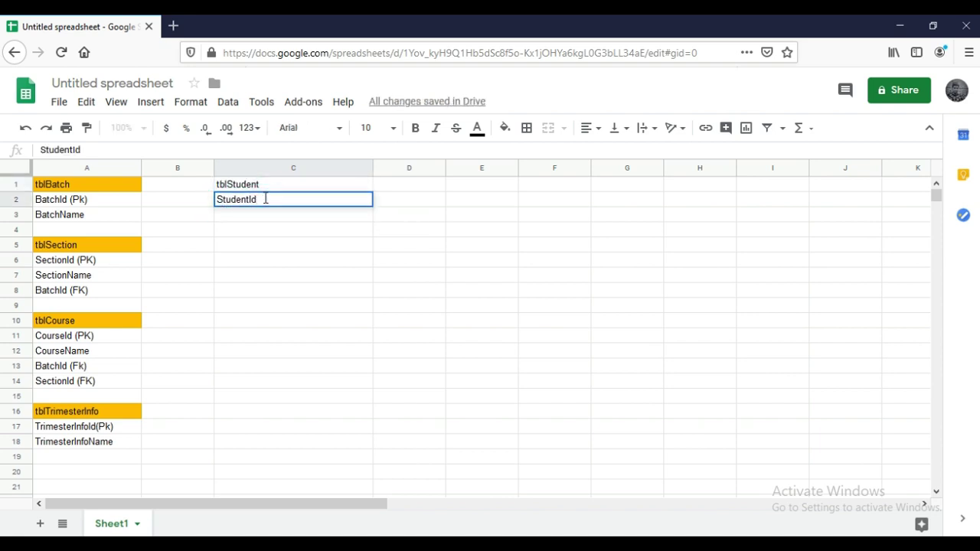
{"action": "type", "text": " ()"}
{"action": "type", "text": "P"}
{"action": "type", "text": "K"}
{"action": "key", "text": "Return"}
{"action": "key", "text": "ctrl+v"}
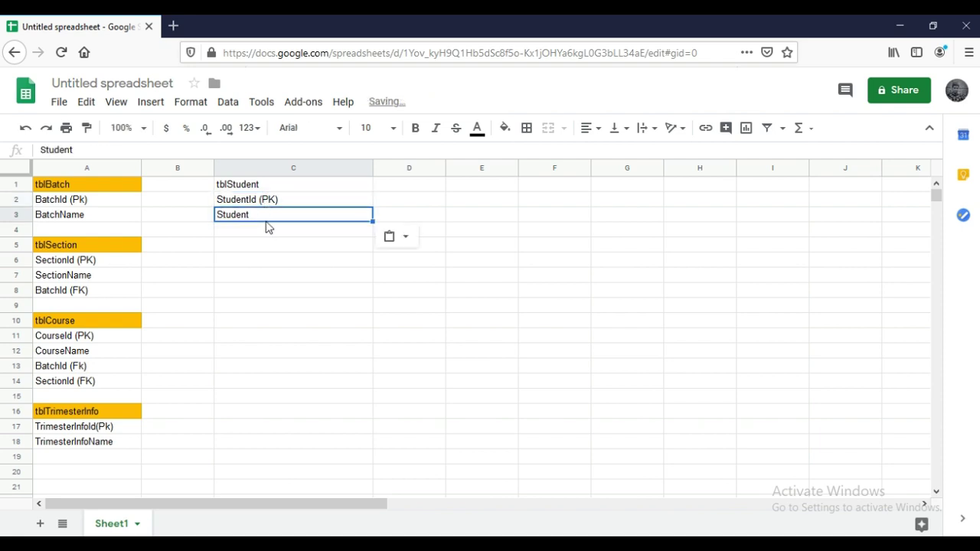
{"action": "double_click", "coordinate": [270, 215]}
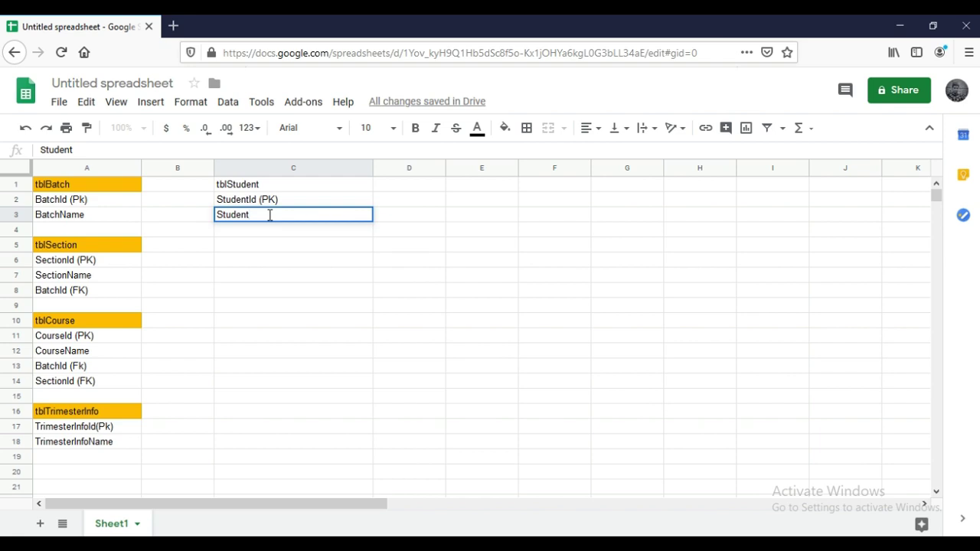
{"action": "type", "text": "IdNO"}
{"action": "key", "text": "Return"}
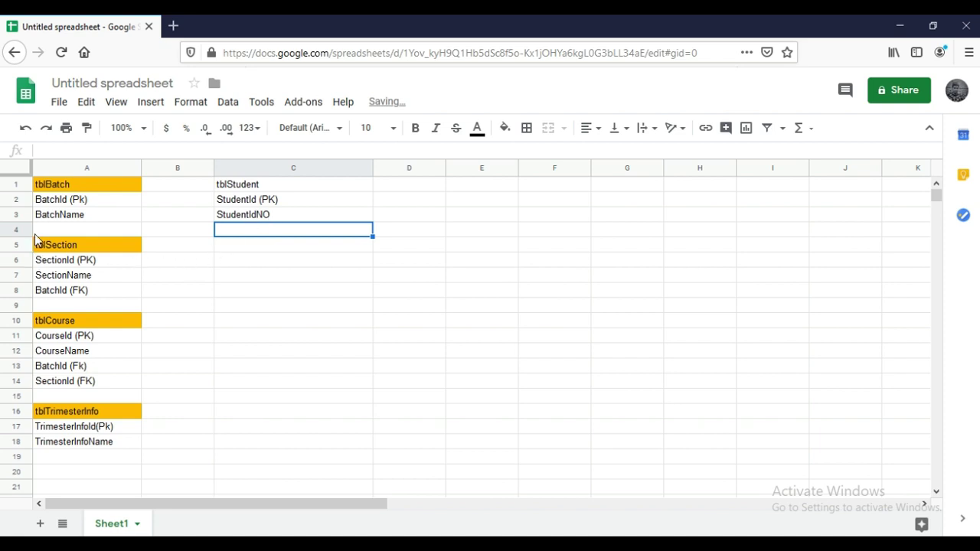
Copy BatchId (Pk) from A2 into C4 and change it to BatchId (Fk).
{"action": "left_click", "coordinate": [61, 200]}
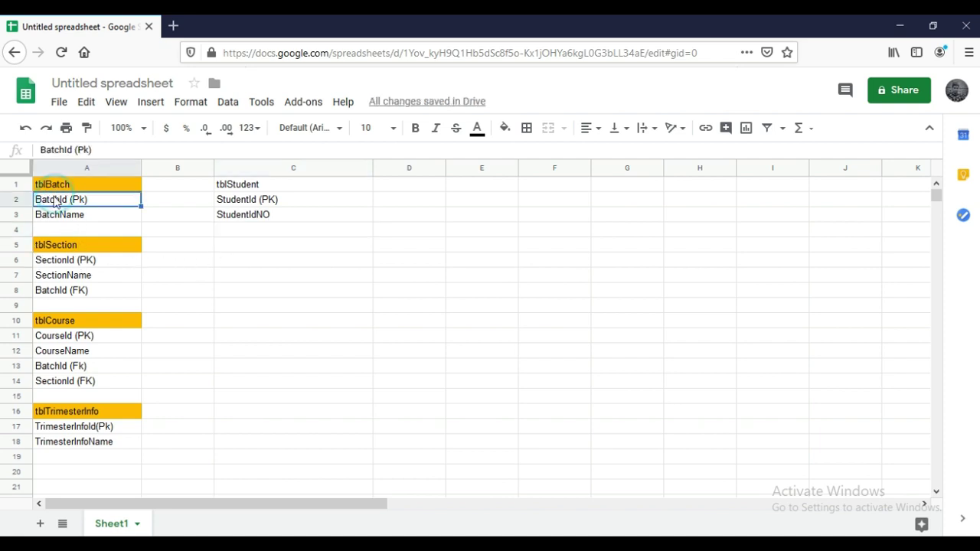
{"action": "key", "text": "ctrl+c"}
{"action": "left_click", "coordinate": [221, 228]}
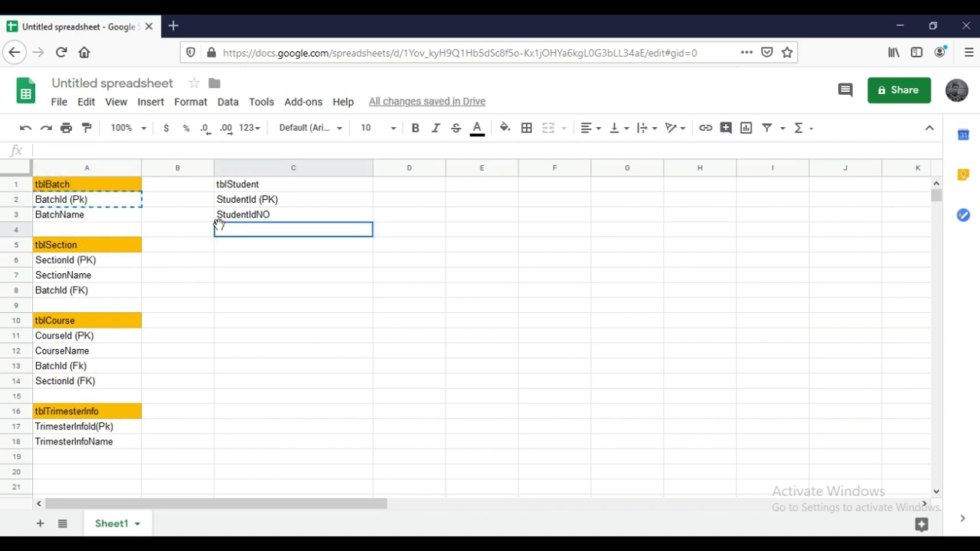
{"action": "key", "text": "ctrl+v"}
{"action": "double_click", "coordinate": [267, 230]}
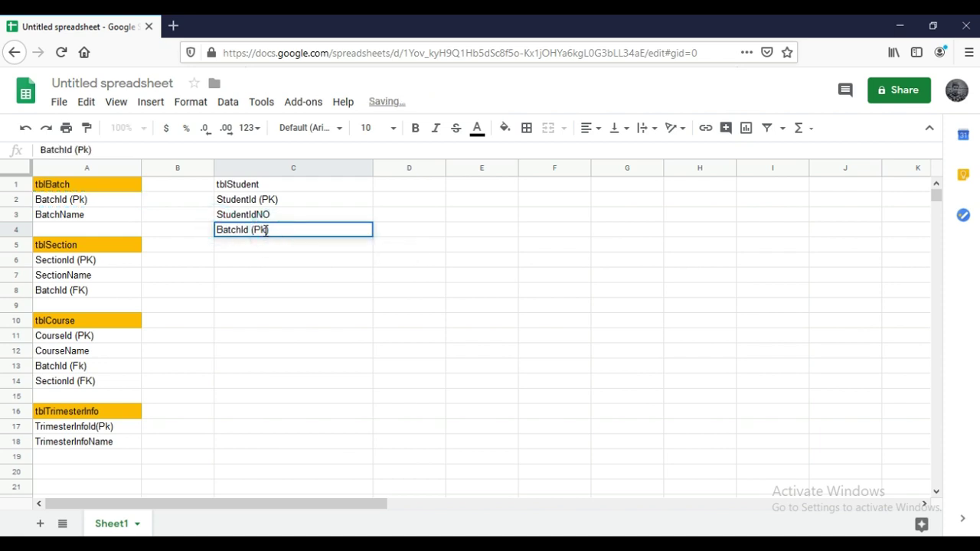
{"action": "left_click", "coordinate": [261, 230]}
{"action": "key", "text": "BackSpace"}
{"action": "type", "text": "F"}
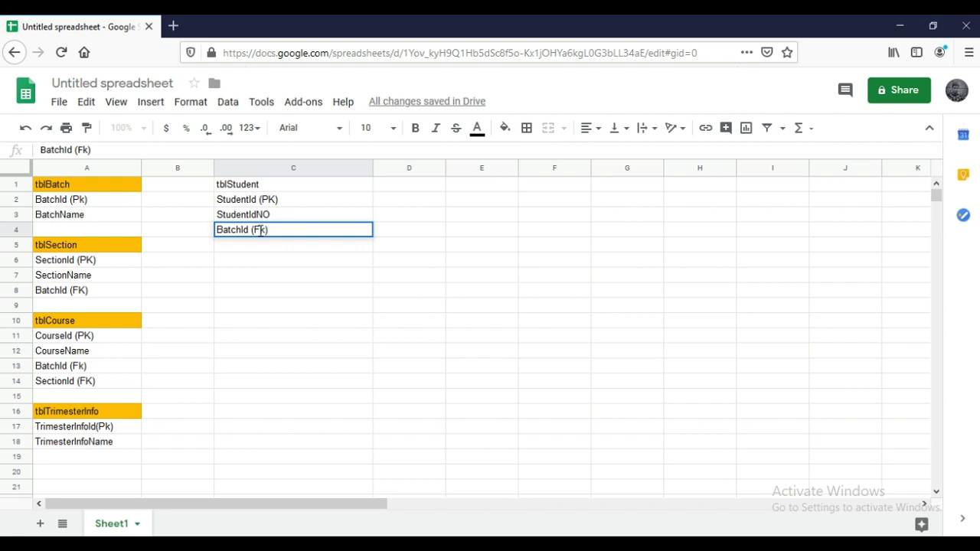
Copy SectionId (PK) from A6 into C5 and change it to SectionId (FK).
{"action": "left_click", "coordinate": [78, 267]}
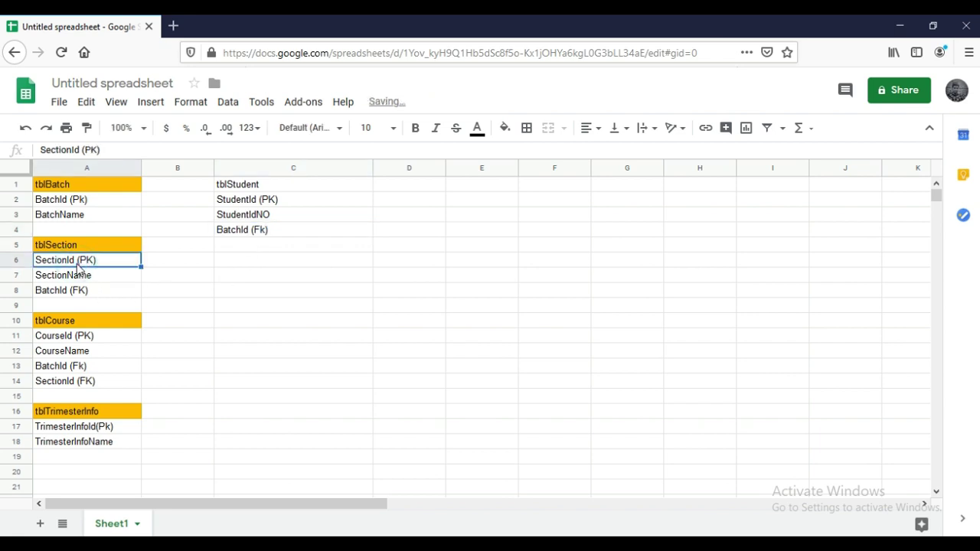
{"action": "left_click", "coordinate": [260, 245]}
{"action": "key", "text": "ctrl+v"}
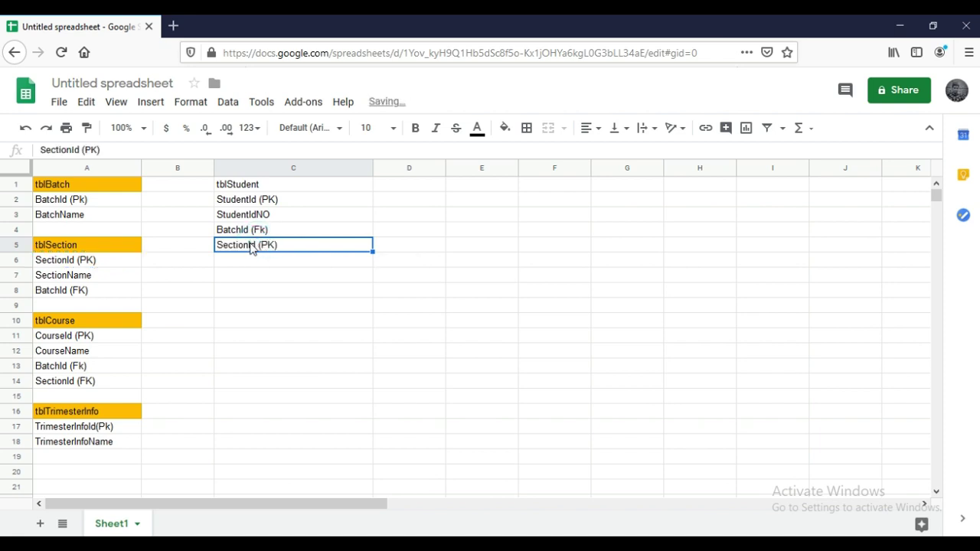
{"action": "double_click", "coordinate": [254, 245]}
{"action": "left_click", "coordinate": [267, 245]}
{"action": "key", "text": "BackSpace"}
{"action": "type", "text": "F"}
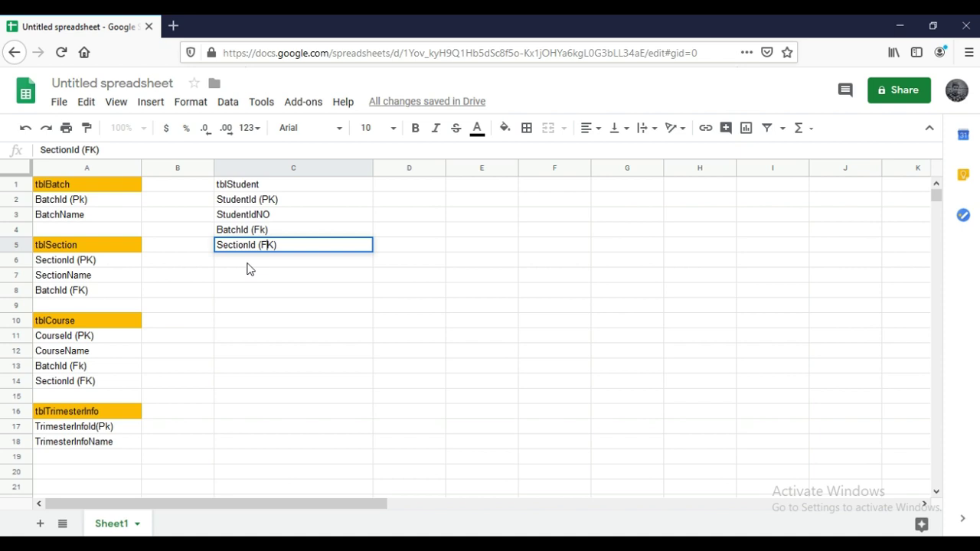
Add DOB, Age, Gender, Religion and Image in C6 through C10.
{"action": "key", "text": "Return"}
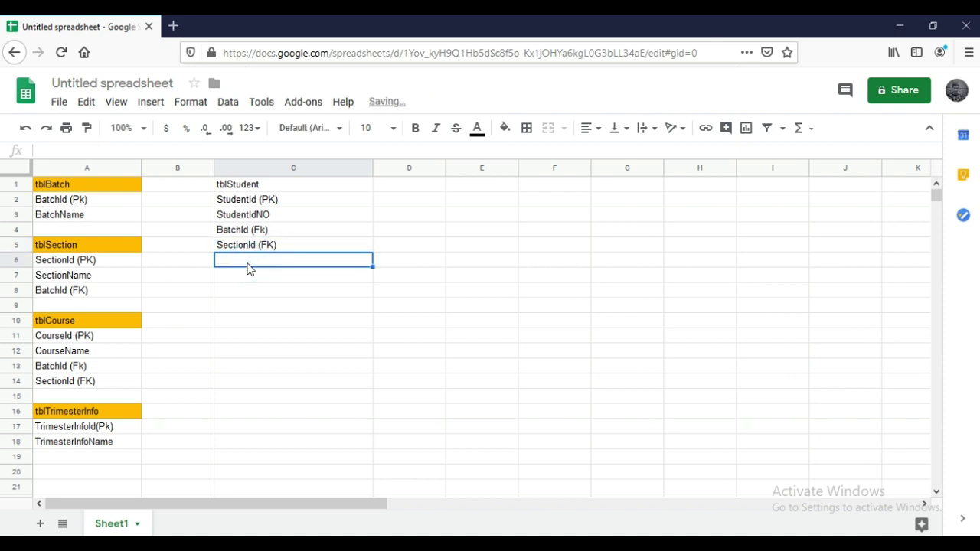
{"action": "type", "text": "DOB"}
{"action": "key", "text": "Return"}
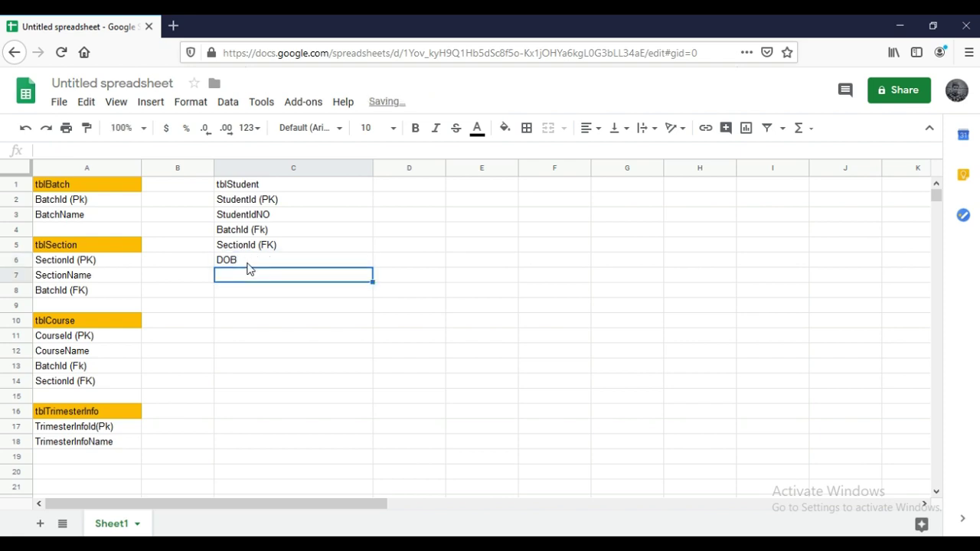
{"action": "type", "text": "Age"}
{"action": "key", "text": "Return"}
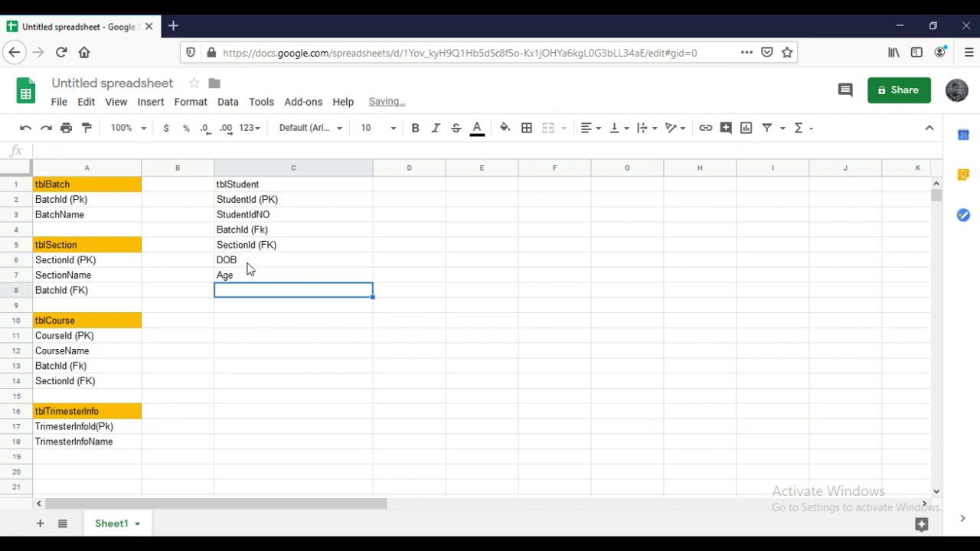
{"action": "type", "text": "Gender"}
{"action": "key", "text": "Return"}
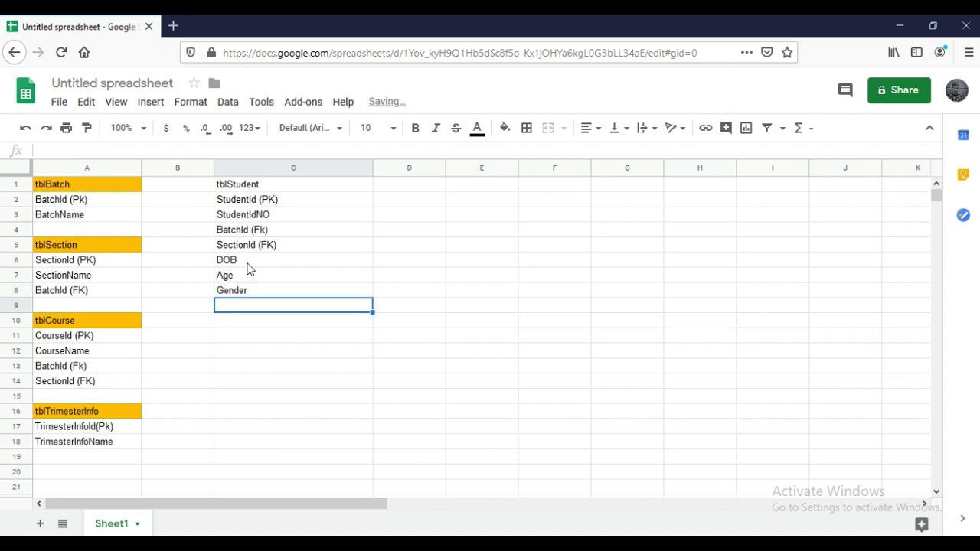
{"action": "type", "text": "Re"}
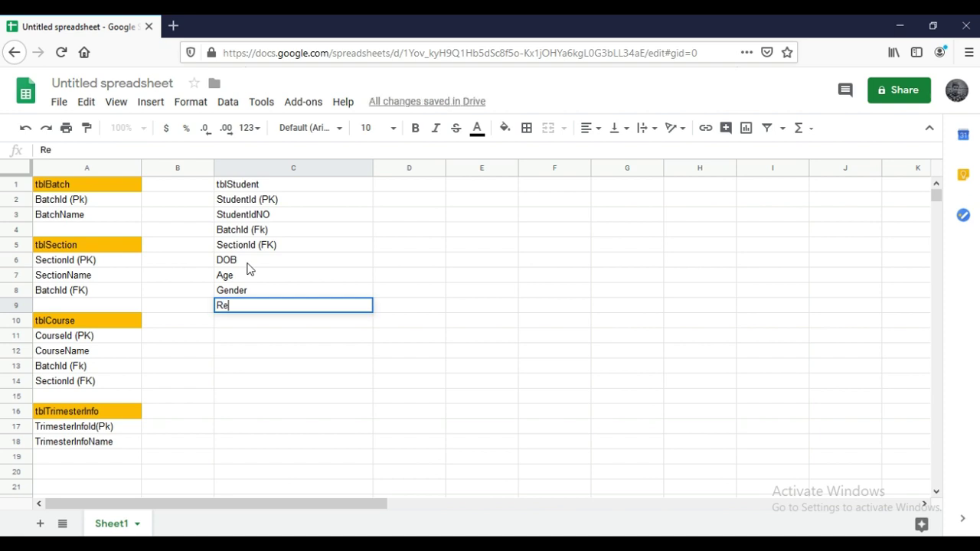
{"action": "type", "text": "ligion"}
{"action": "key", "text": "Return"}
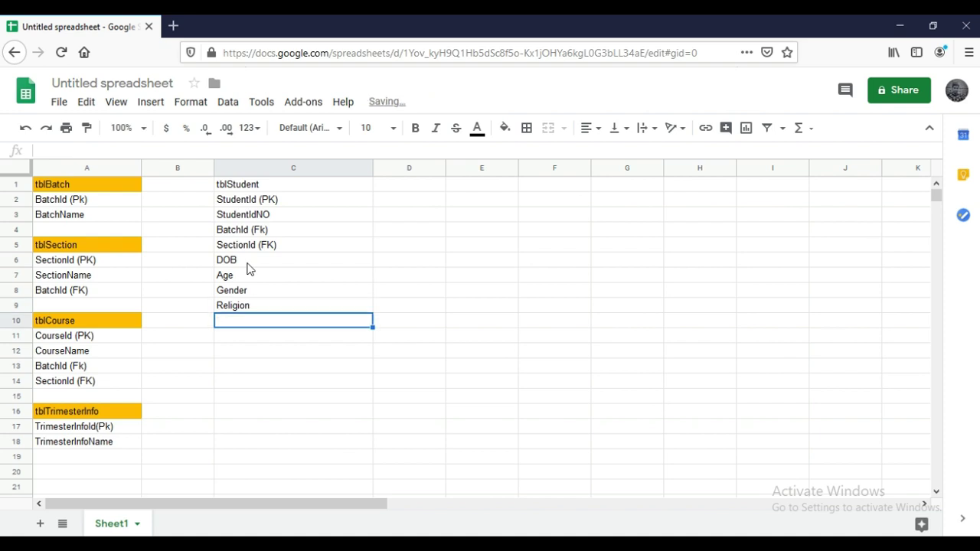
{"action": "type", "text": "Image"}
{"action": "key", "text": "Return"}
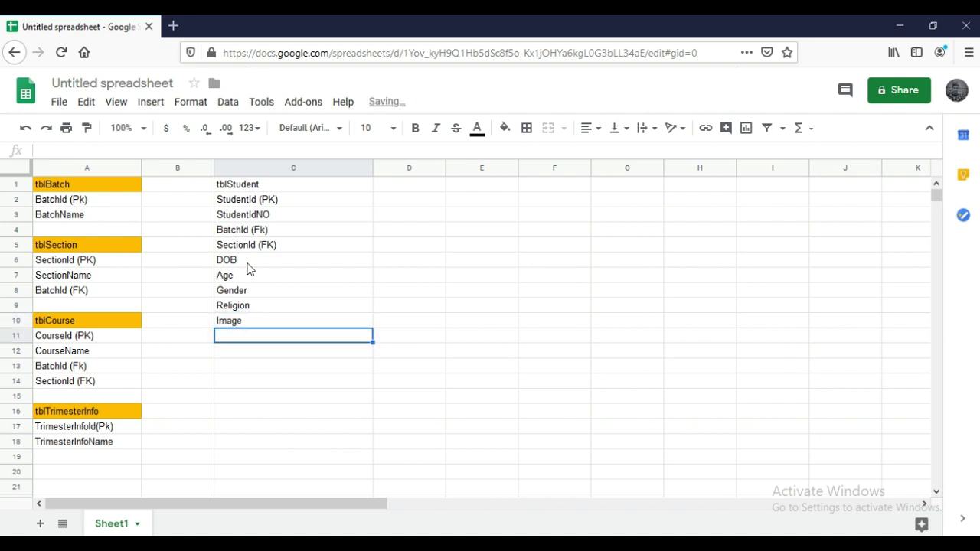
Add FatherName, MotherName, PresentAddrees and PermanentAddress in C11 through C14.
{"action": "type", "text": "FatherName"}
{"action": "key", "text": "Return"}
{"action": "type", "text": "MotherName"}
{"action": "key", "text": "Return"}
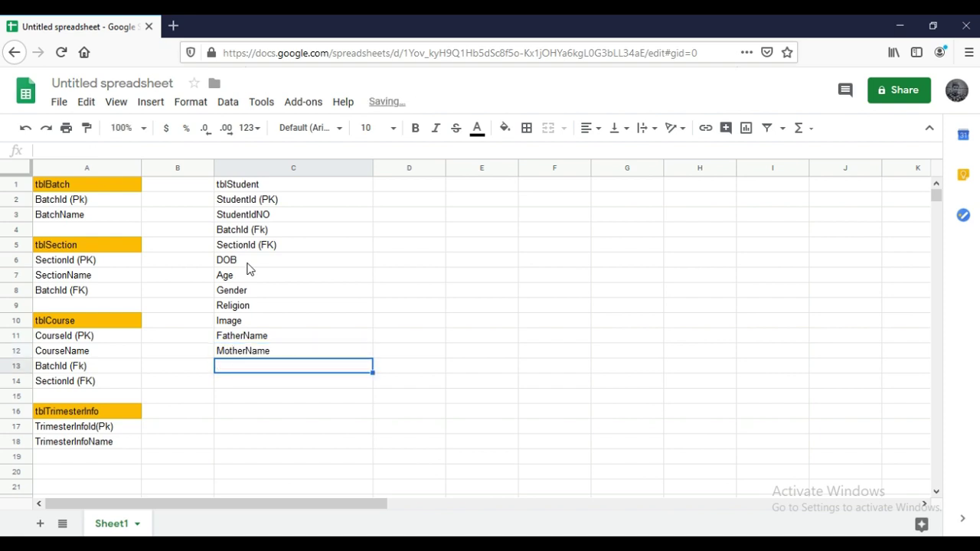
{"action": "type", "text": "PresentAd"}
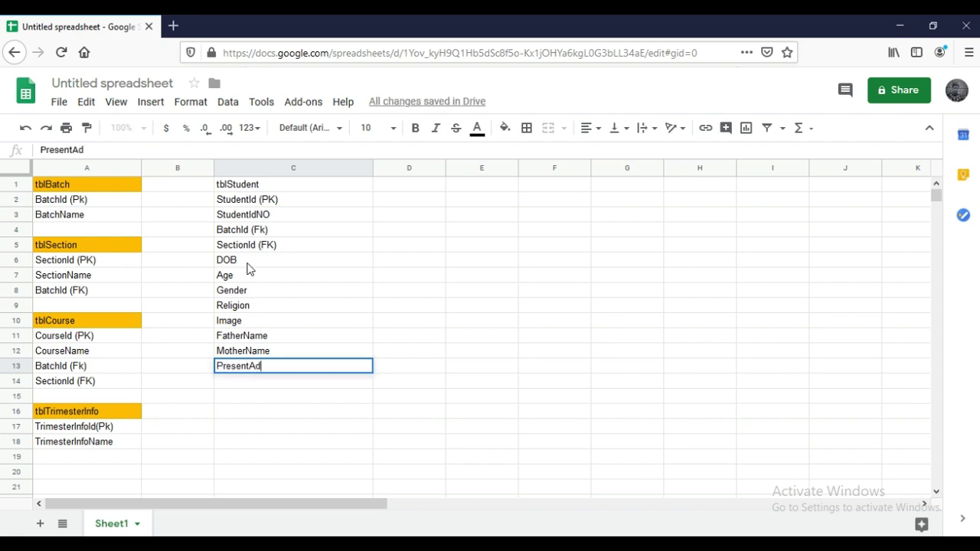
{"action": "type", "text": "drees"}
{"action": "key", "text": "Return"}
{"action": "type", "text": "Per"}
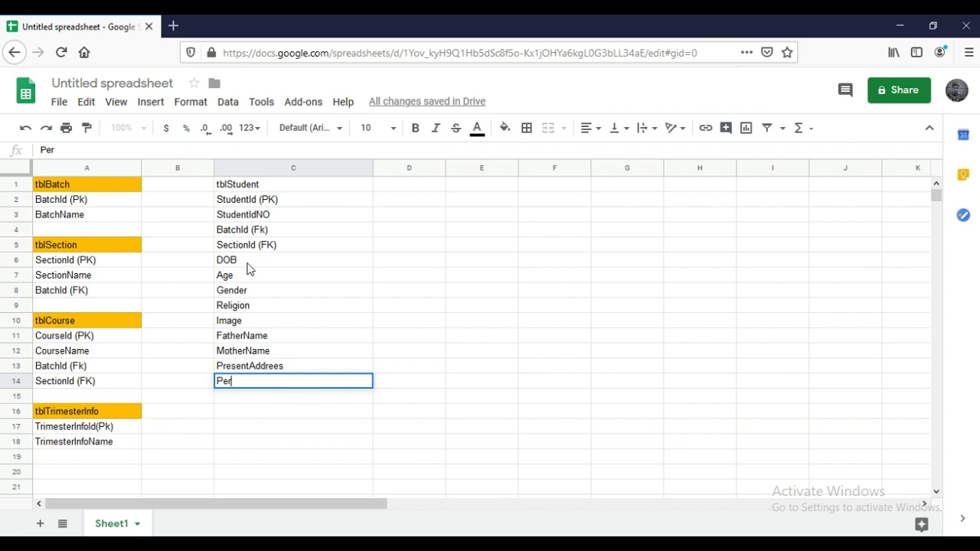
{"action": "type", "text": "mant"}
{"action": "key", "text": "BackSpace"}
{"action": "type", "text": "e"}
{"action": "type", "text": "nt"}
{"action": "type", "text": "Address"}
{"action": "key", "text": "Return"}
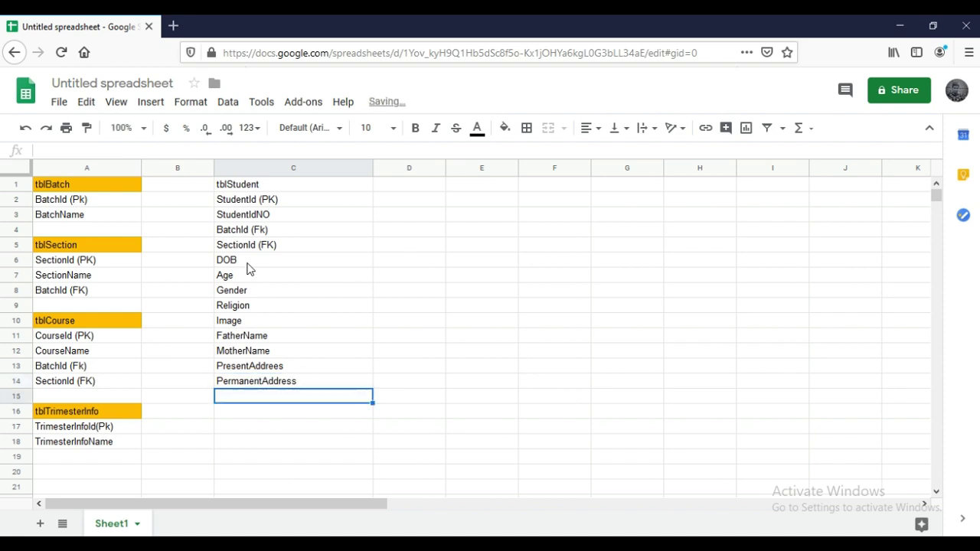
Add AddmittedDate in C15 and Status in C16.
{"action": "type", "text": "Addmitted"}
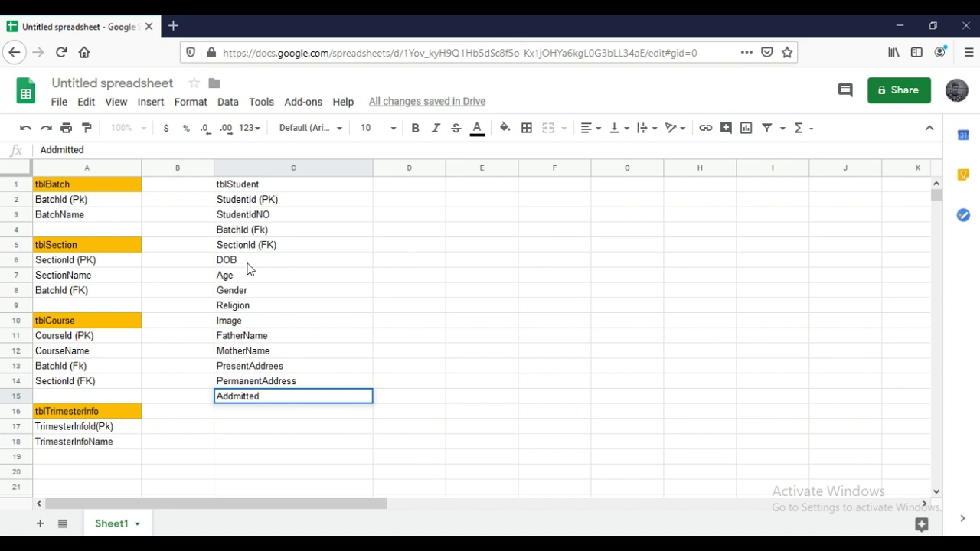
{"action": "type", "text": "Date"}
{"action": "key", "text": "Return"}
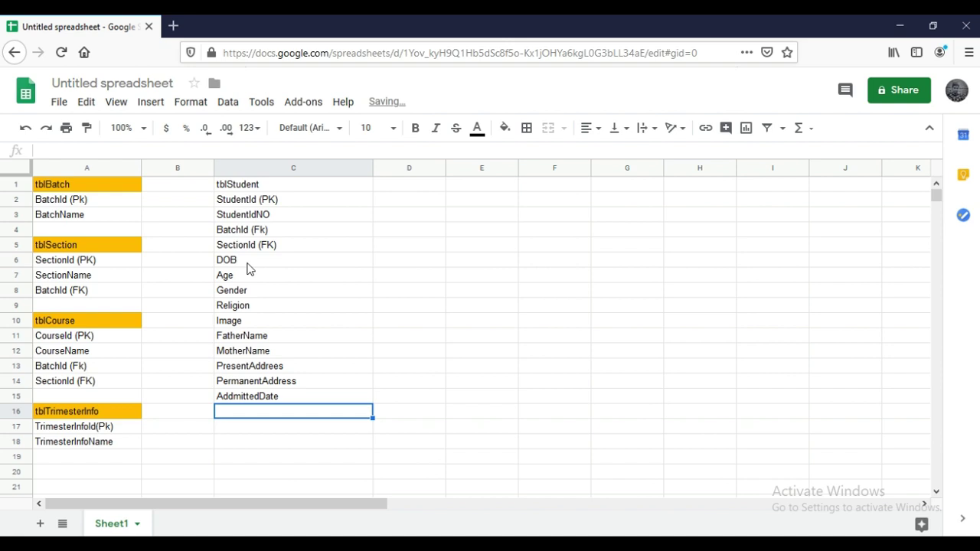
{"action": "type", "text": "Is"}
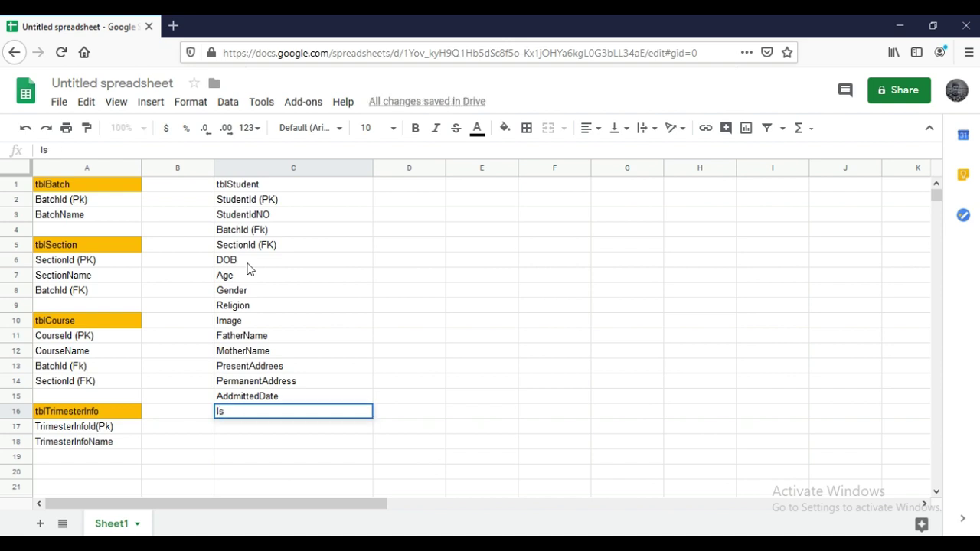
{"action": "key", "text": "BackSpace"}
{"action": "key", "text": "BackSpace"}
{"action": "key", "text": "Escape"}
{"action": "type", "text": "Status"}
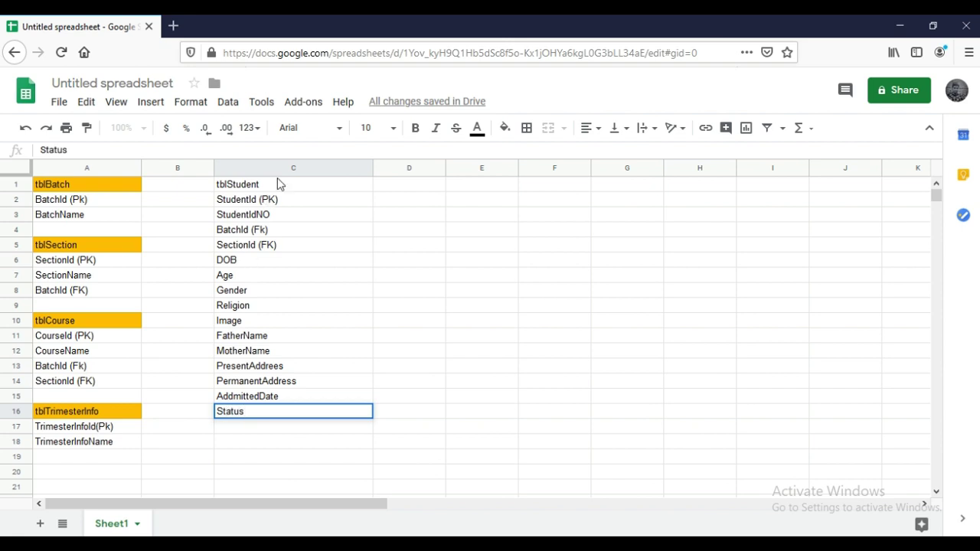
Fill the tblStudent header in C1 with yellow.
{"action": "left_click", "coordinate": [275, 189]}
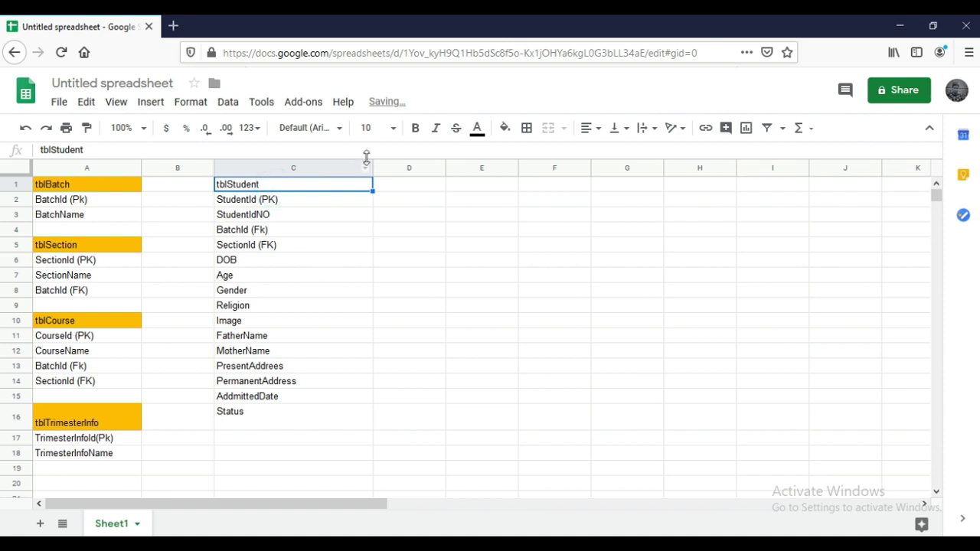
{"action": "left_click", "coordinate": [505, 128]}
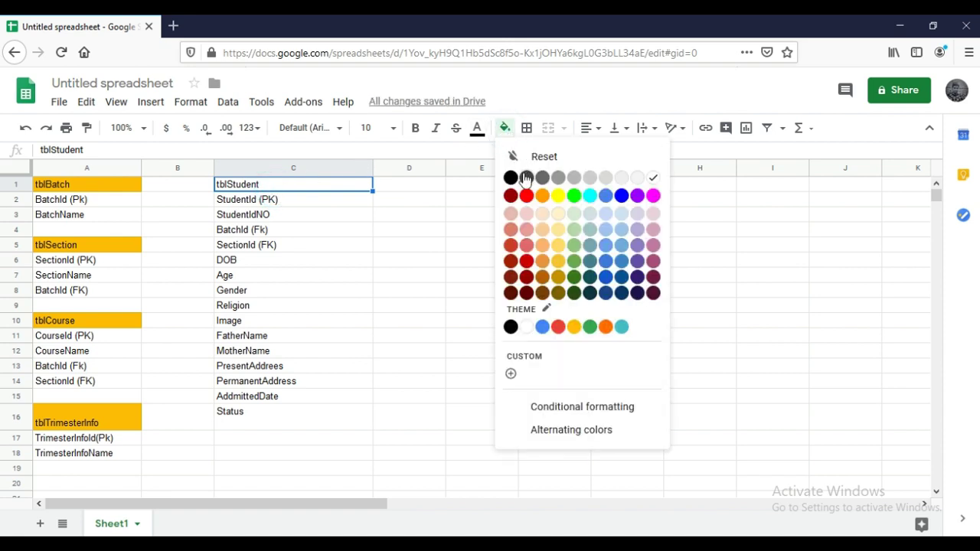
{"action": "left_click", "coordinate": [572, 327]}
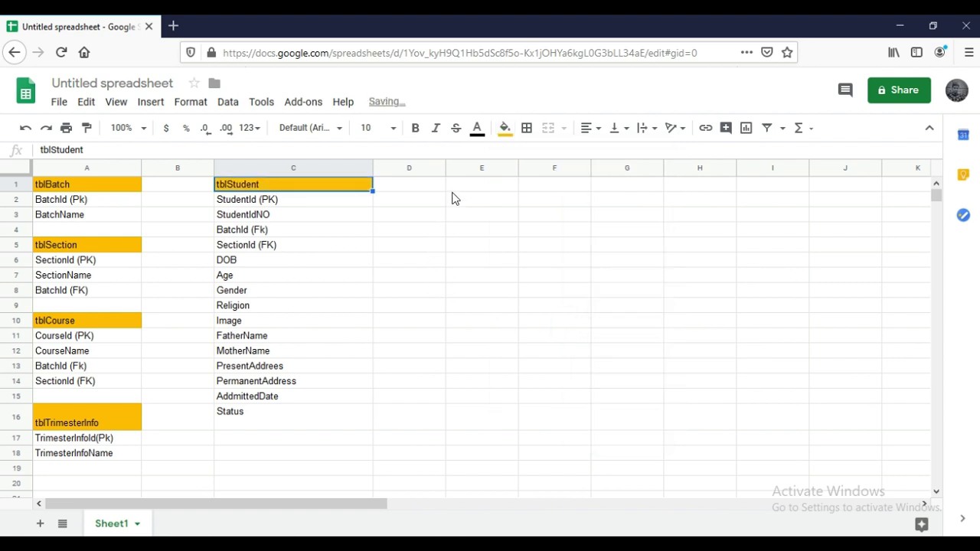
Widen column D for the next table.
{"action": "left_click_drag", "start_coordinate": [445, 168], "coordinate": [505, 175]}
{"action": "left_click", "coordinate": [479, 191]}
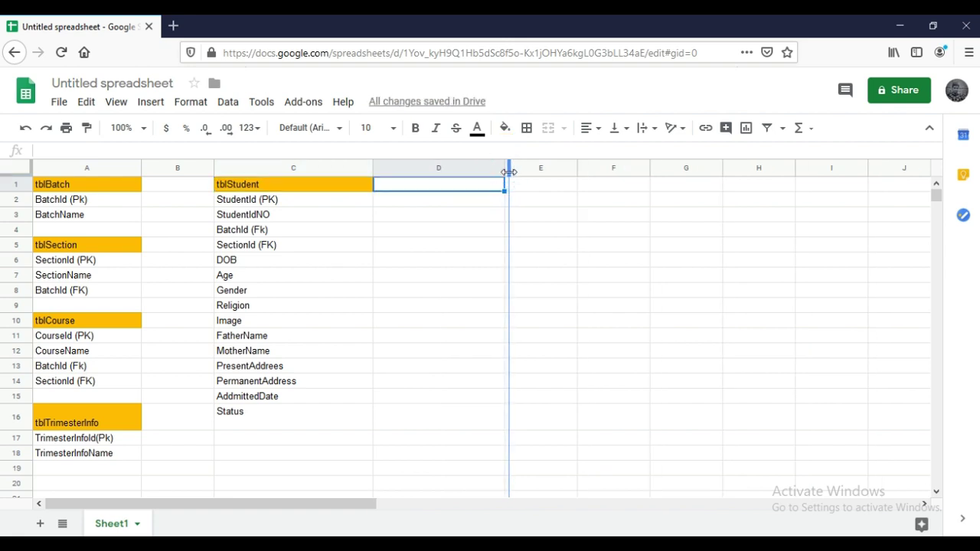
{"action": "left_click_drag", "start_coordinate": [502, 172], "coordinate": [510, 170]}
{"action": "double_click", "coordinate": [472, 191]}
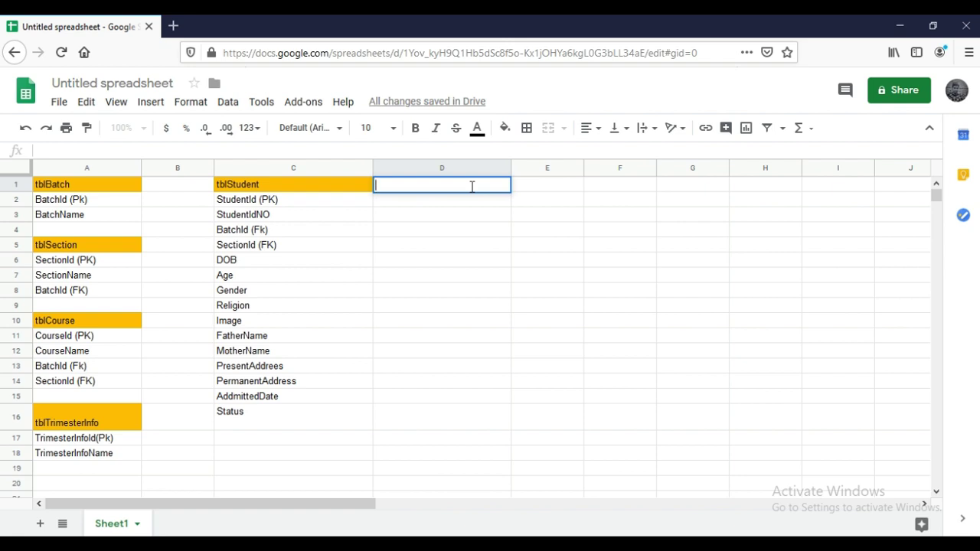
Title D1 tblStudentCourseOffer and enter StudentCourseOfferId (PK) in D2.
{"action": "type", "text": "tbl"}
{"action": "type", "text": "StudentCourseOffer"}
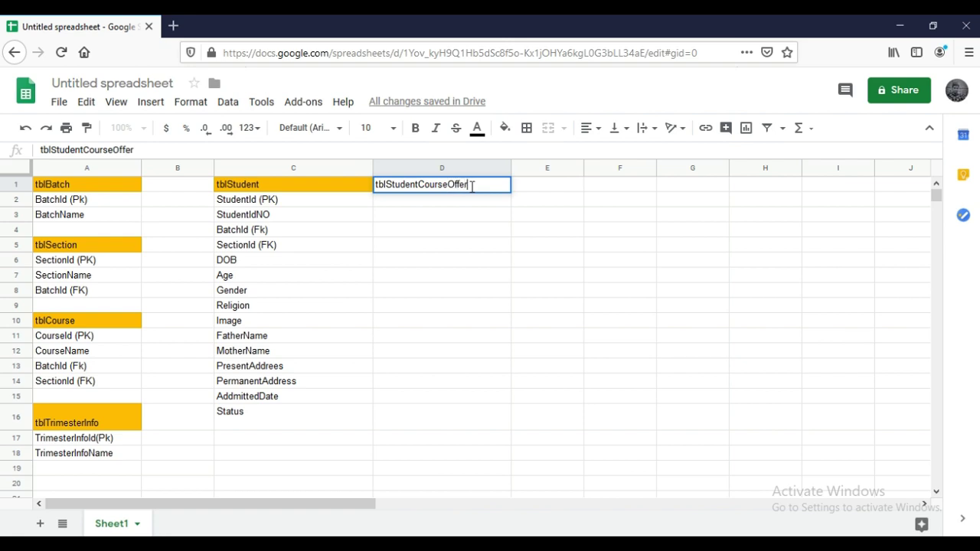
{"action": "key", "text": "shift+Left"}
{"action": "key", "text": "shift+Left"}
{"action": "key", "text": "shift+Left"}
{"action": "key", "text": "shift+Left"}
{"action": "key", "text": "shift+Left"}
{"action": "key", "text": "shift+Left"}
{"action": "key", "text": "shift+Left"}
{"action": "key", "text": "shift+Left"}
{"action": "key", "text": "shift+Left"}
{"action": "key", "text": "shift+Left"}
{"action": "key", "text": "shift+Left"}
{"action": "key", "text": "shift+Left"}
{"action": "key", "text": "shift+Left"}
{"action": "key", "text": "shift+Left"}
{"action": "key", "text": "shift+Left"}
{"action": "key", "text": "ctrl+c"}
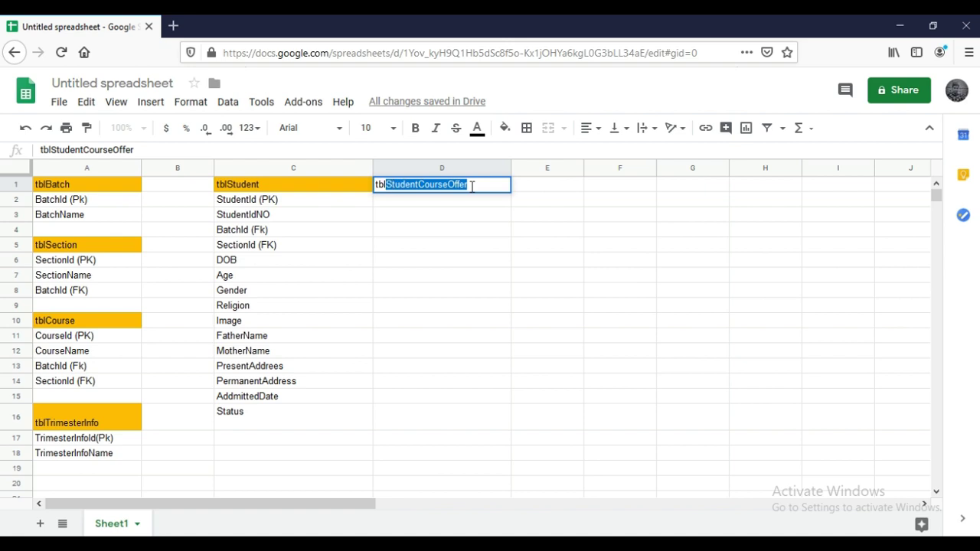
{"action": "key", "text": "Right"}
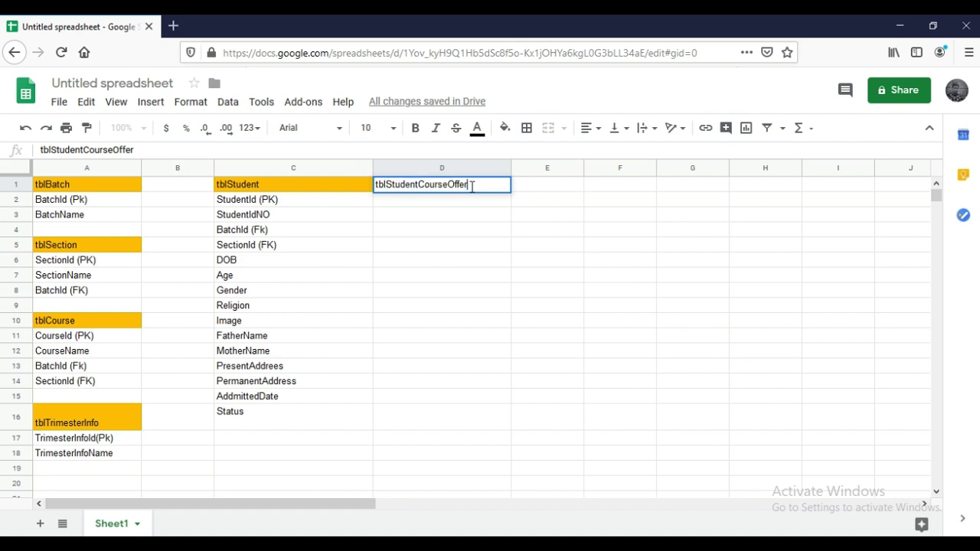
{"action": "left_click", "coordinate": [458, 201]}
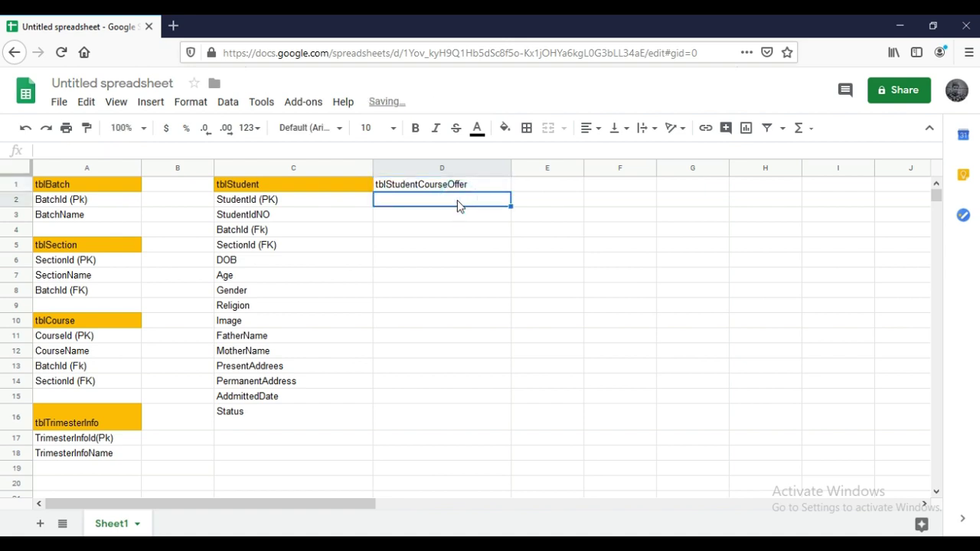
{"action": "key", "text": "ctrl+v"}
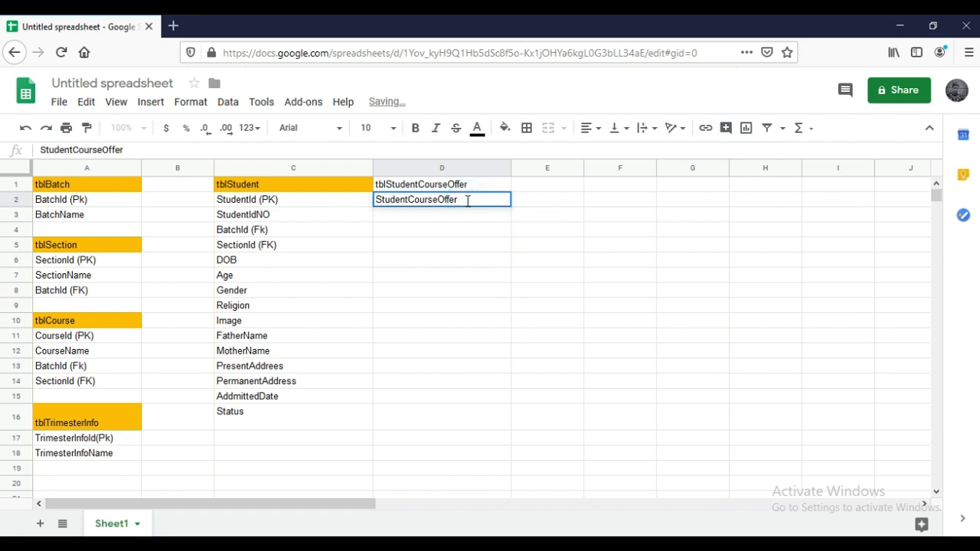
{"action": "type", "text": "Id"}
{"action": "type", "text": " ()"}
{"action": "type", "text": "P"}
{"action": "type", "text": "K"}
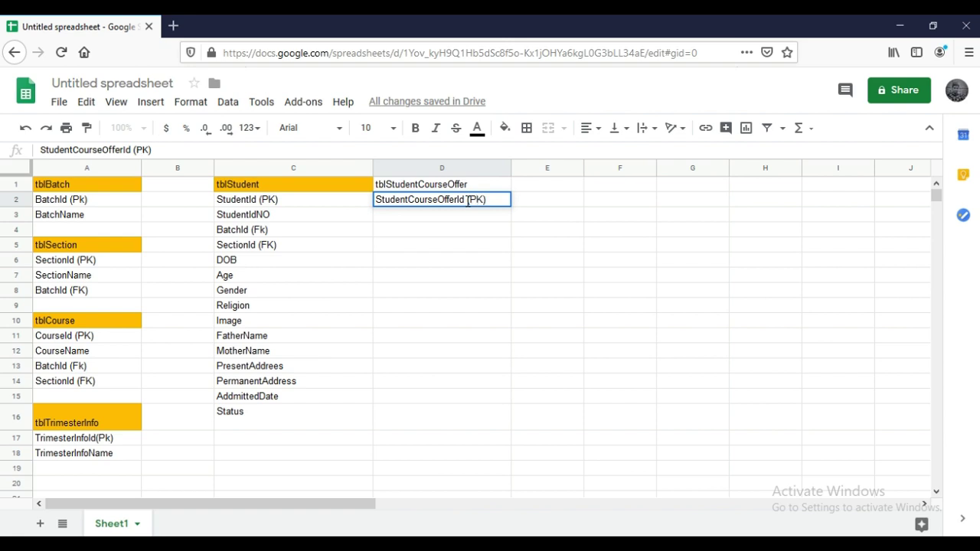
{"action": "key", "text": "Return"}
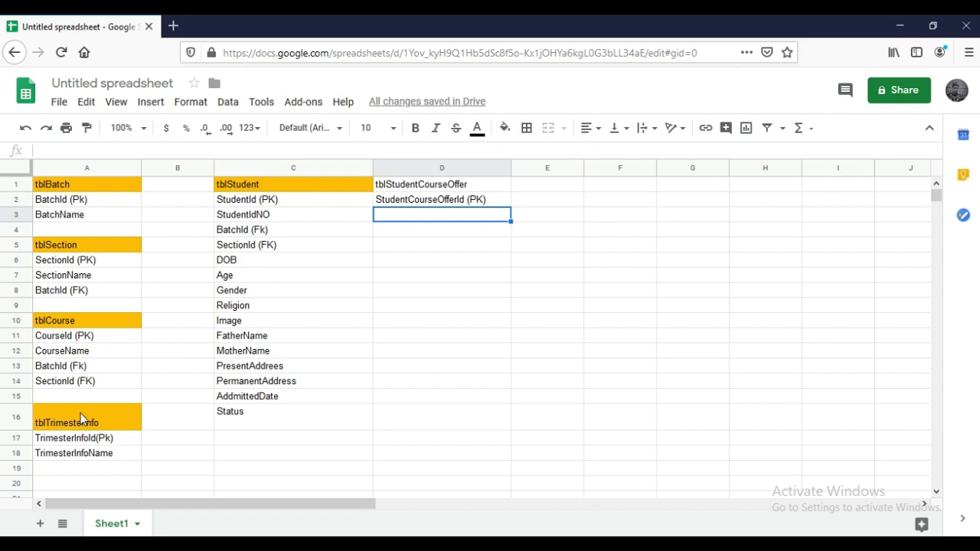
Copy CourseId (PK) into D3 and change it to CourseId (FK).
{"action": "left_click", "coordinate": [90, 340]}
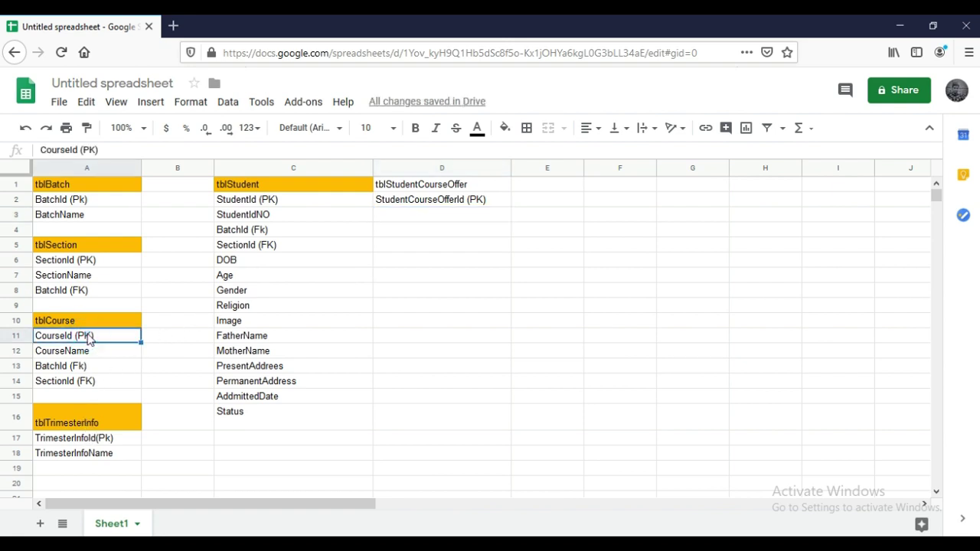
{"action": "key", "text": "ctrl+c"}
{"action": "left_click", "coordinate": [433, 221]}
{"action": "key", "text": "ctrl+v"}
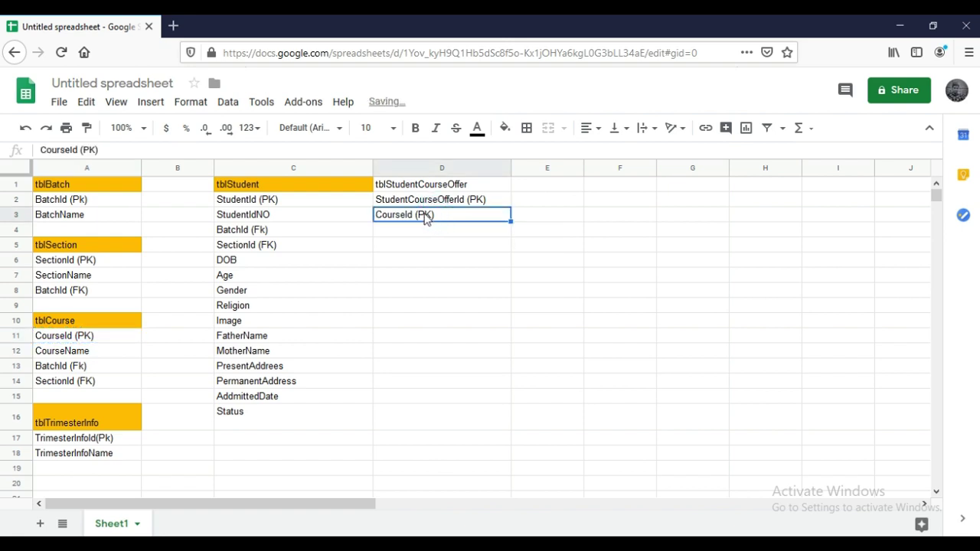
{"action": "double_click", "coordinate": [426, 217]}
{"action": "key", "text": "BackSpace"}
{"action": "type", "text": "F"}
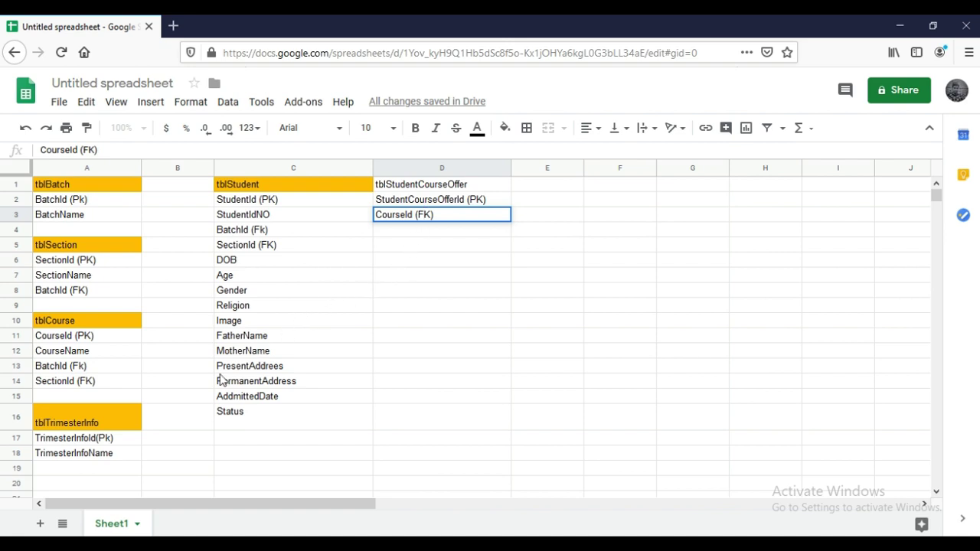
Put TrimesterInfoId(Pk) into D4 and change it to TrimesterInfoId(Fk).
{"action": "left_click", "coordinate": [72, 441]}
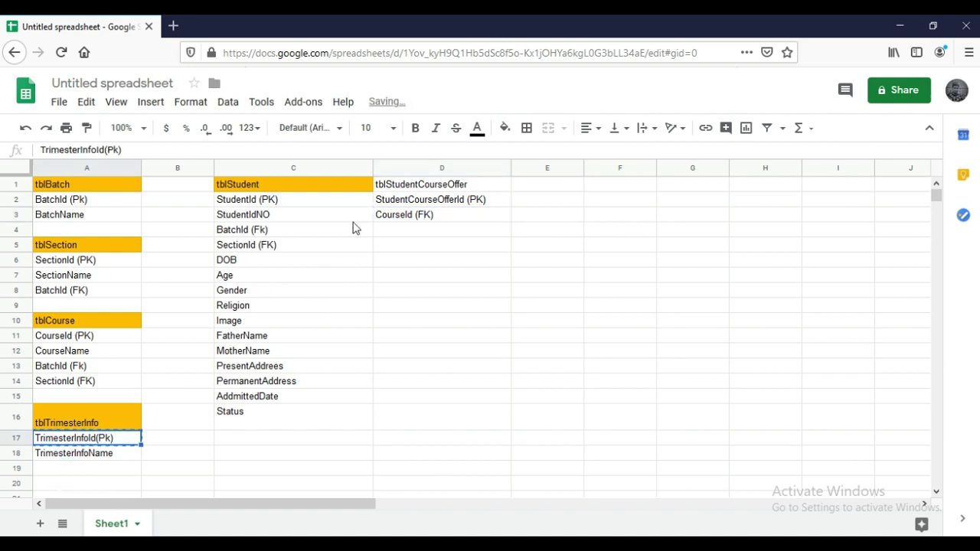
{"action": "left_click", "coordinate": [400, 228]}
{"action": "key", "text": "ctrl+v"}
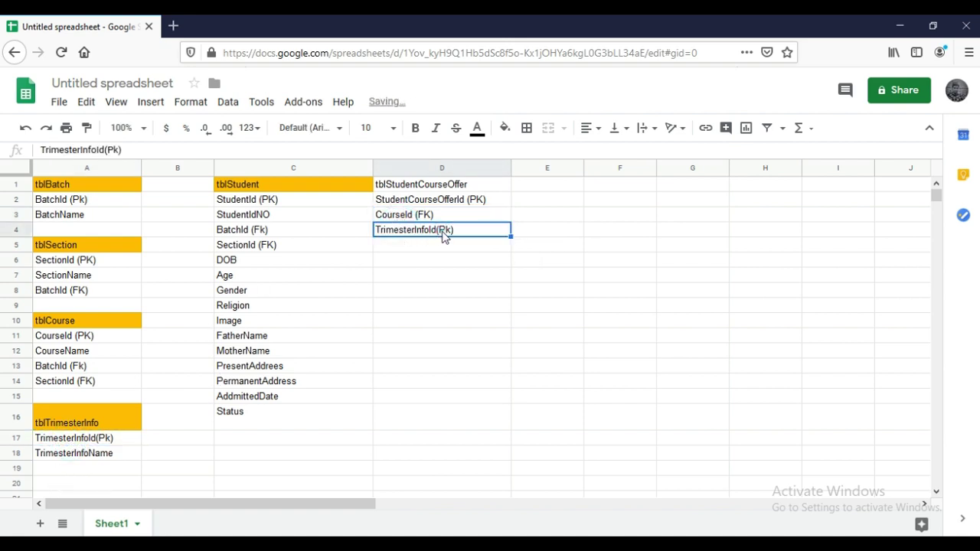
{"action": "double_click", "coordinate": [442, 233]}
{"action": "left_click", "coordinate": [442, 230]}
{"action": "left_click", "coordinate": [442, 231]}
{"action": "key", "text": "BackSpace"}
{"action": "type", "text": "F"}
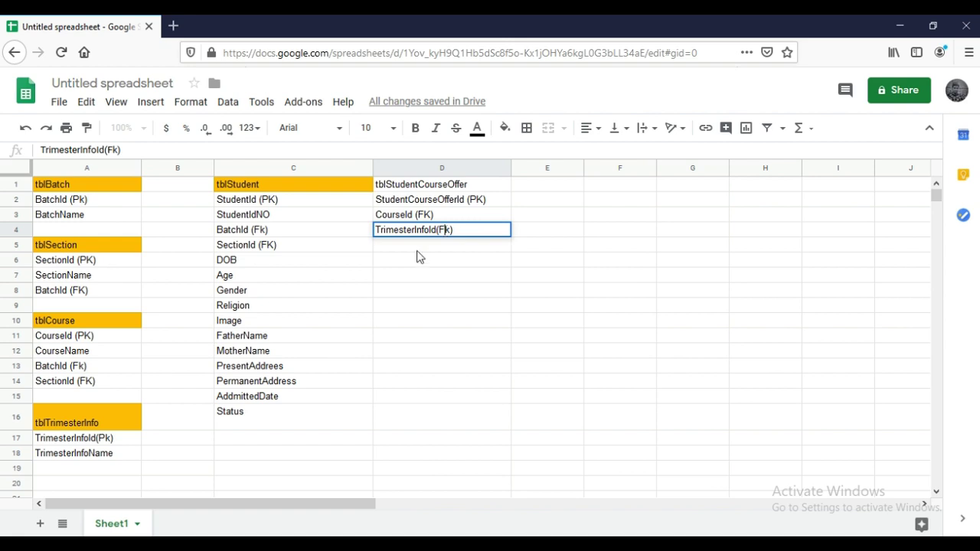
Copy StudentId (PK) into D5 and change it to StudentId (FK).
{"action": "left_click", "coordinate": [247, 203]}
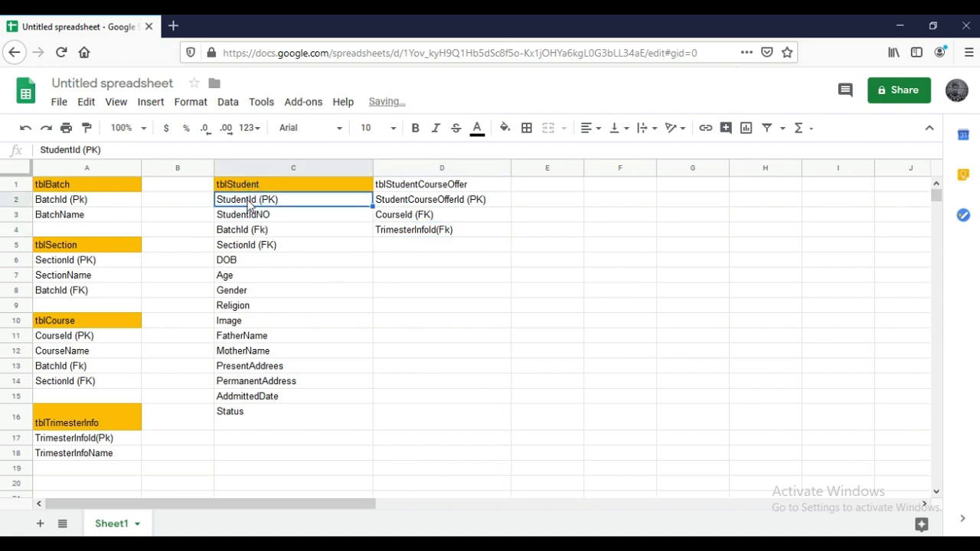
{"action": "key", "text": "ctrl+c"}
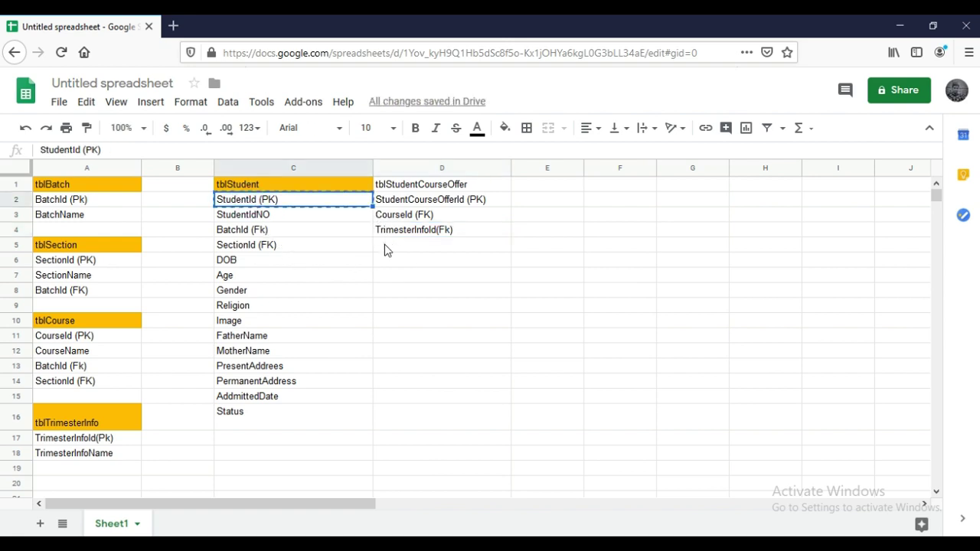
{"action": "left_click", "coordinate": [385, 250]}
{"action": "key", "text": "ctrl+v"}
{"action": "double_click", "coordinate": [417, 244]}
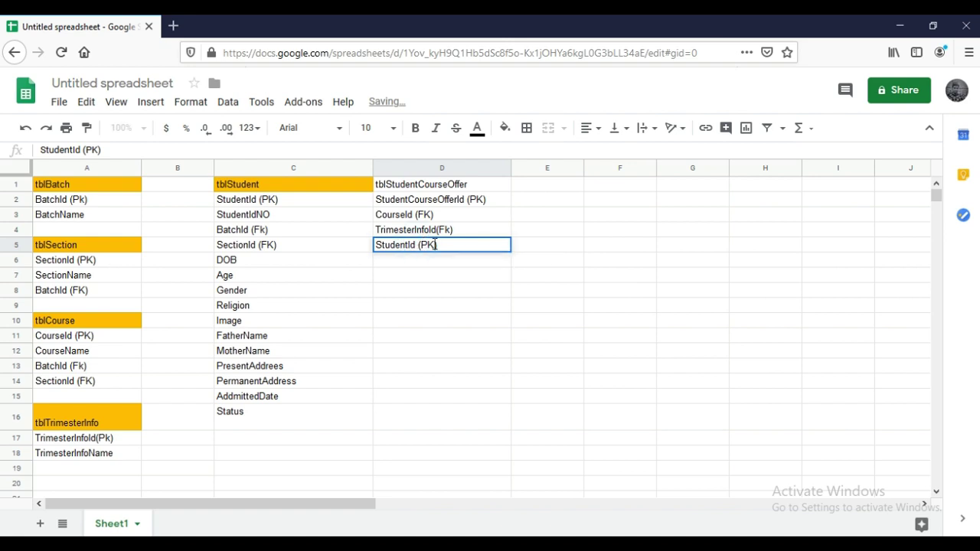
{"action": "left_click", "coordinate": [429, 243]}
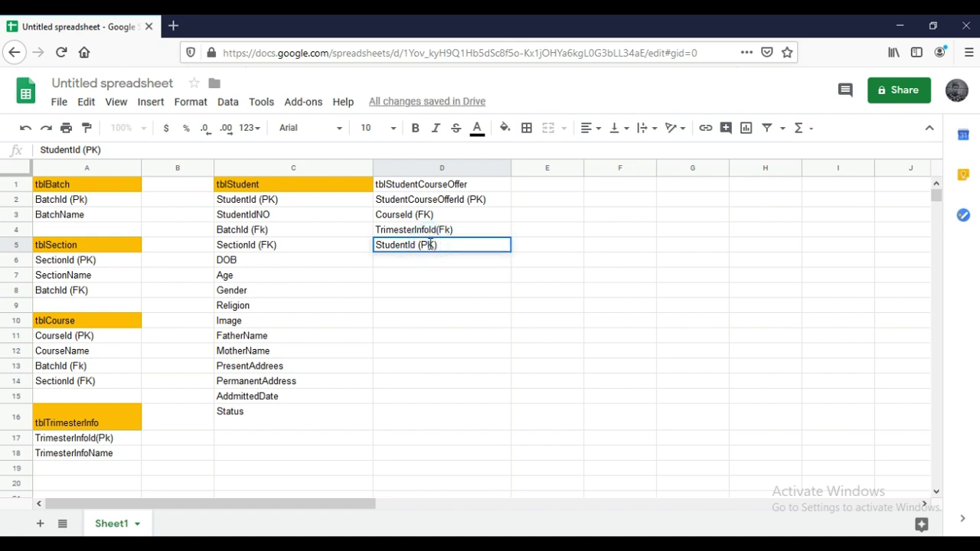
{"action": "key", "text": "BackSpace"}
{"action": "type", "text": "F"}
Add CourseOfferDate in D6, reusing 'CourseOffer' from the title.
{"action": "left_click", "coordinate": [422, 189]}
{"action": "double_click", "coordinate": [419, 185]}
{"action": "left_click_drag", "start_coordinate": [418, 185], "coordinate": [470, 185]}
{"action": "key", "text": "ctrl+c"}
{"action": "left_click", "coordinate": [412, 260]}
{"action": "key", "text": "ctrl+v"}
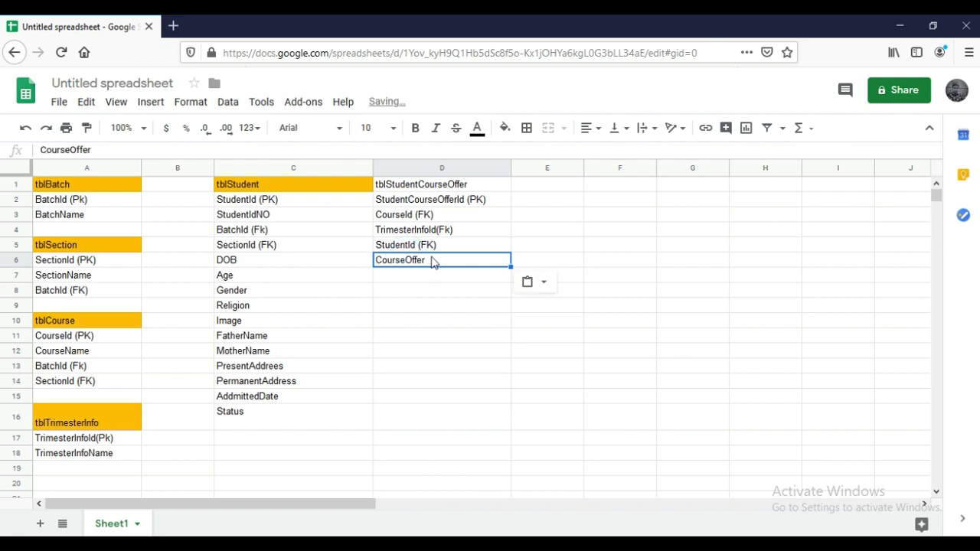
{"action": "left_click", "coordinate": [435, 261]}
{"action": "double_click", "coordinate": [433, 261]}
{"action": "type", "text": "D"}
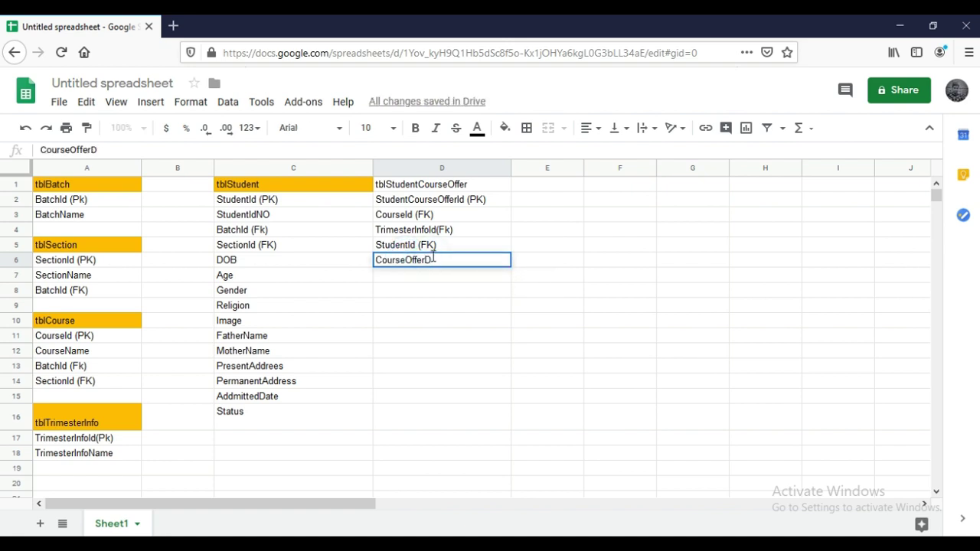
{"action": "type", "text": "ate"}
{"action": "key", "text": "ctrl+Return"}
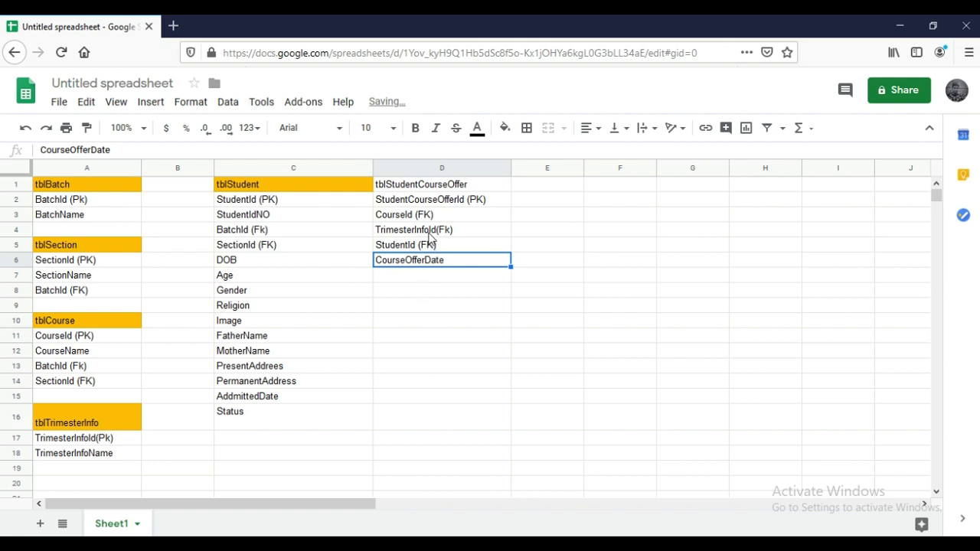
Fill the tblStudentCourseOffer title in D1 with yellow.
{"action": "left_click", "coordinate": [431, 188]}
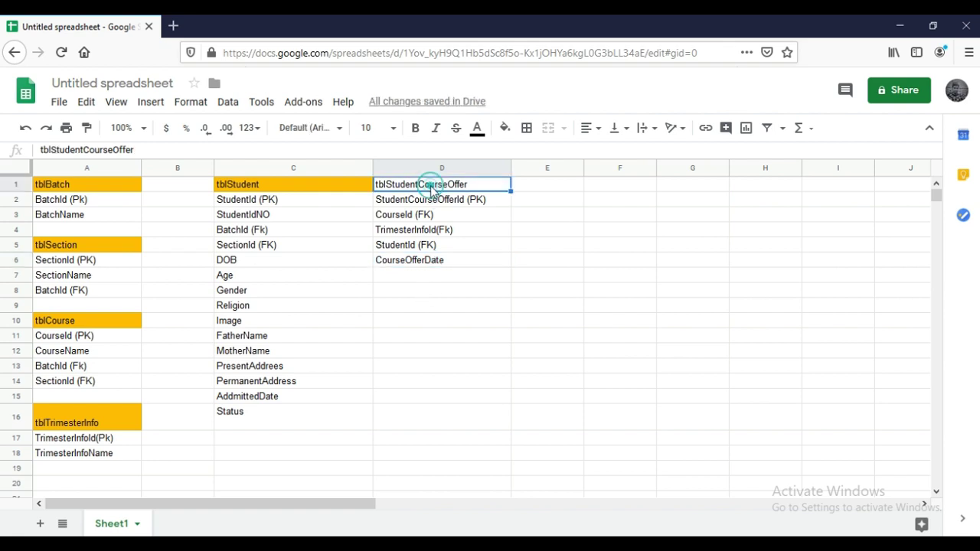
{"action": "left_click", "coordinate": [508, 130]}
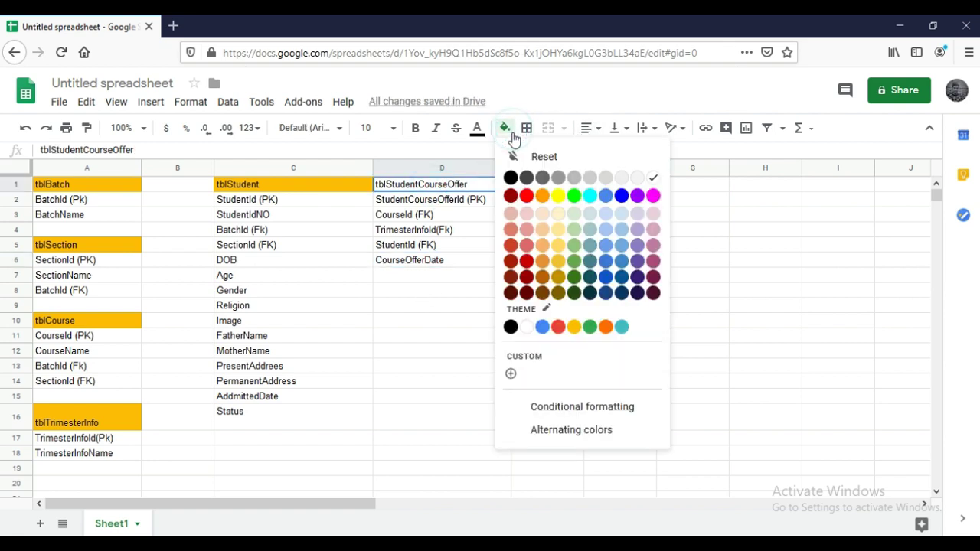
{"action": "left_click", "coordinate": [574, 328]}
{"action": "left_click", "coordinate": [462, 339]}
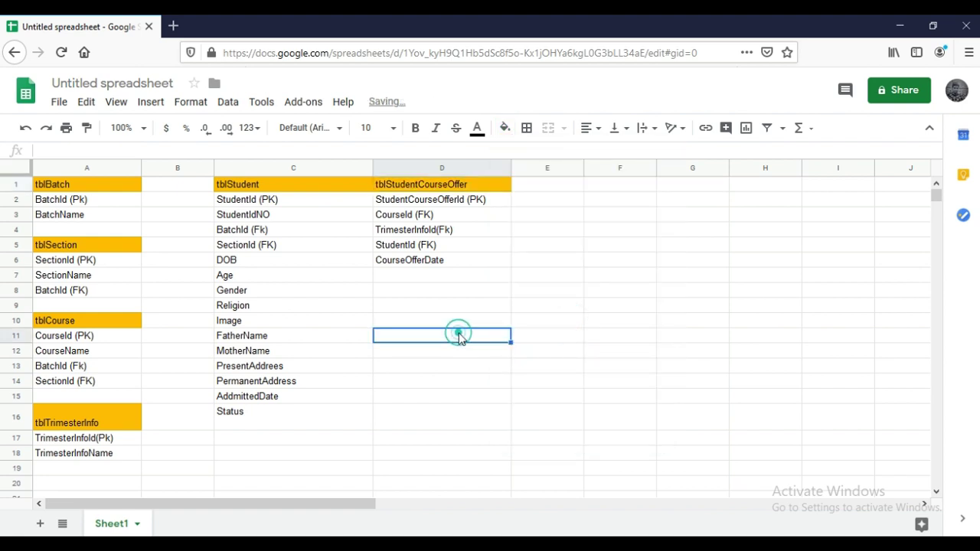
Enter tblStudentMarksEntry in D9 and fill it yellow.
{"action": "left_click", "coordinate": [408, 304]}
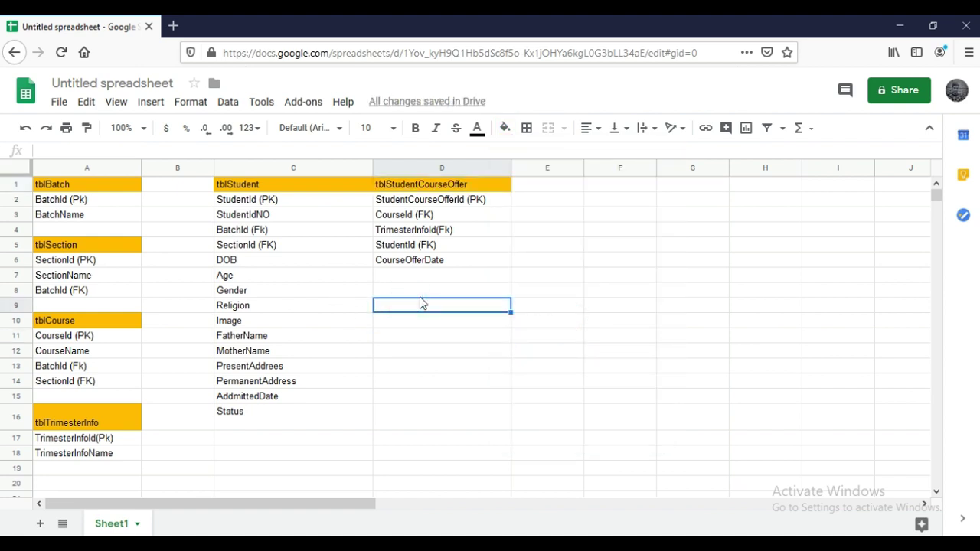
{"action": "type", "text": "tblStud"}
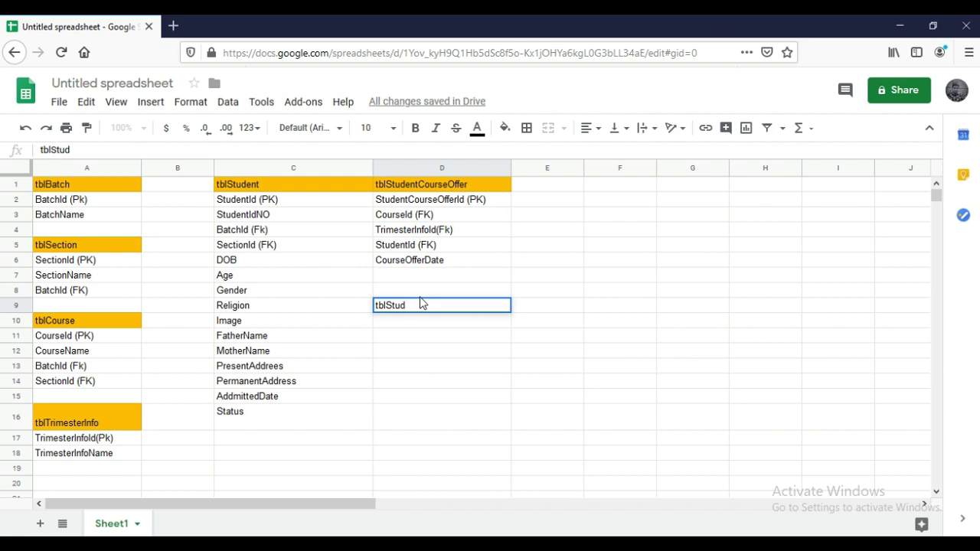
{"action": "type", "text": "ent"}
{"action": "type", "text": "Mar"}
{"action": "type", "text": "ksEntry"}
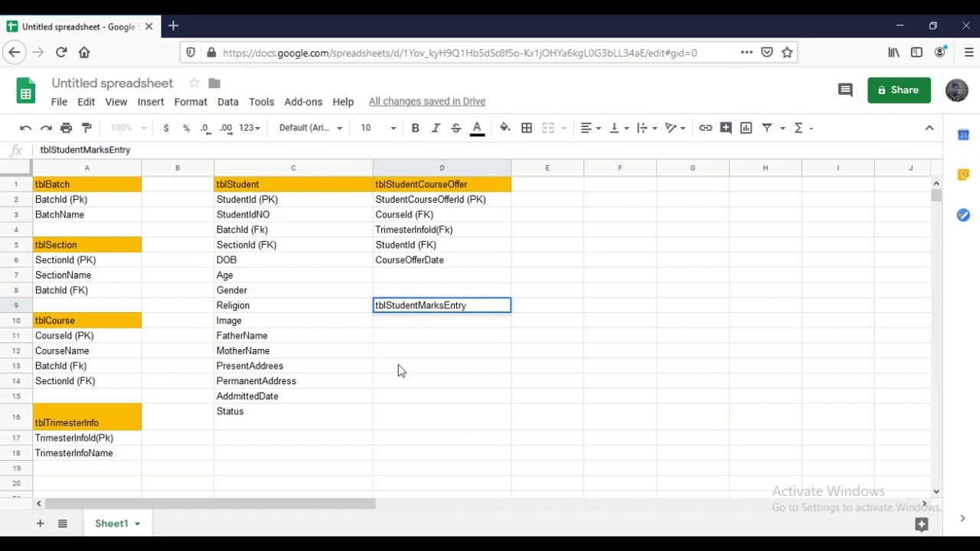
{"action": "left_click", "coordinate": [406, 348]}
{"action": "left_click", "coordinate": [427, 308]}
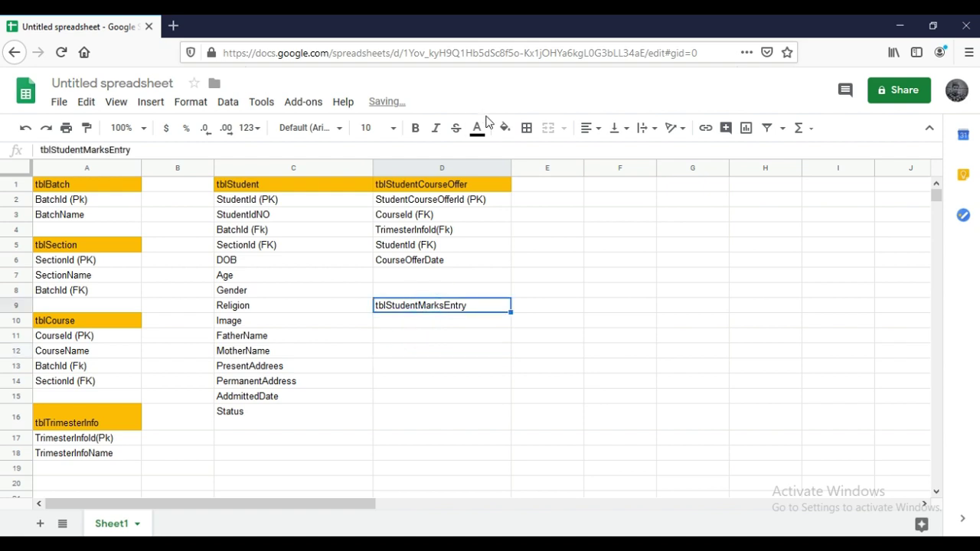
{"action": "left_click", "coordinate": [506, 128]}
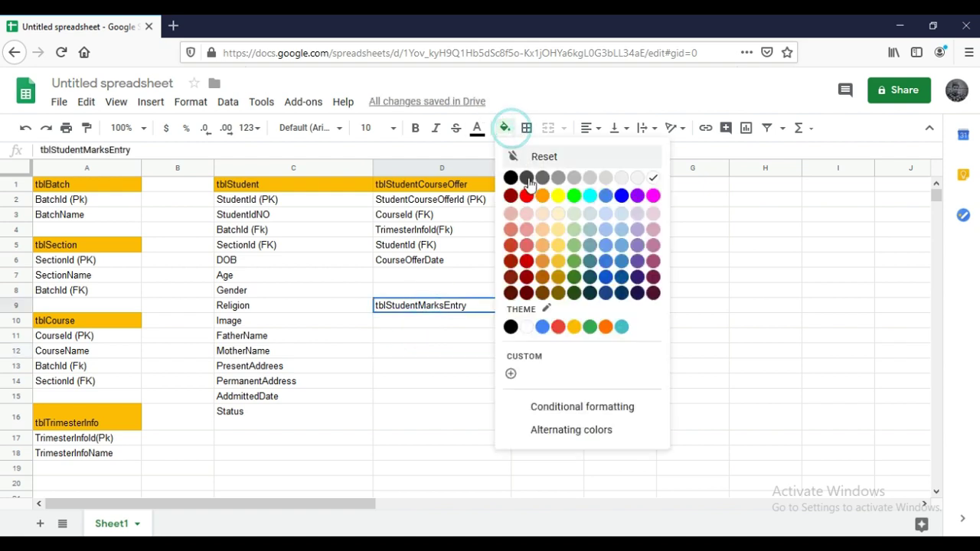
{"action": "left_click", "coordinate": [574, 328]}
Copy the StudentMarksEntry part of the D9 title.
{"action": "double_click", "coordinate": [474, 313]}
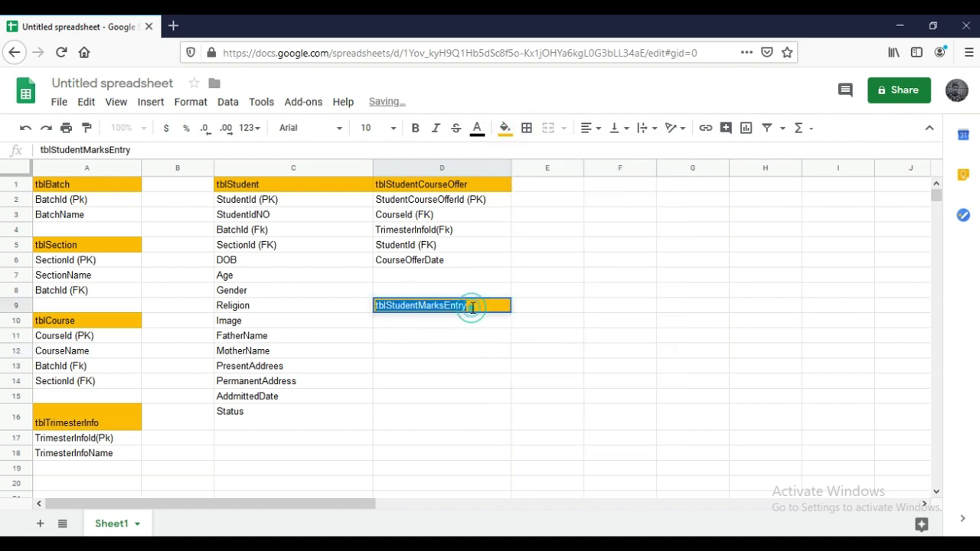
{"action": "left_click_drag", "start_coordinate": [476, 305], "coordinate": [390, 302]}
{"action": "key", "text": "ctrl+c"}
Enter StudentMarksEntryId(PK) in D10.
{"action": "left_click", "coordinate": [389, 324]}
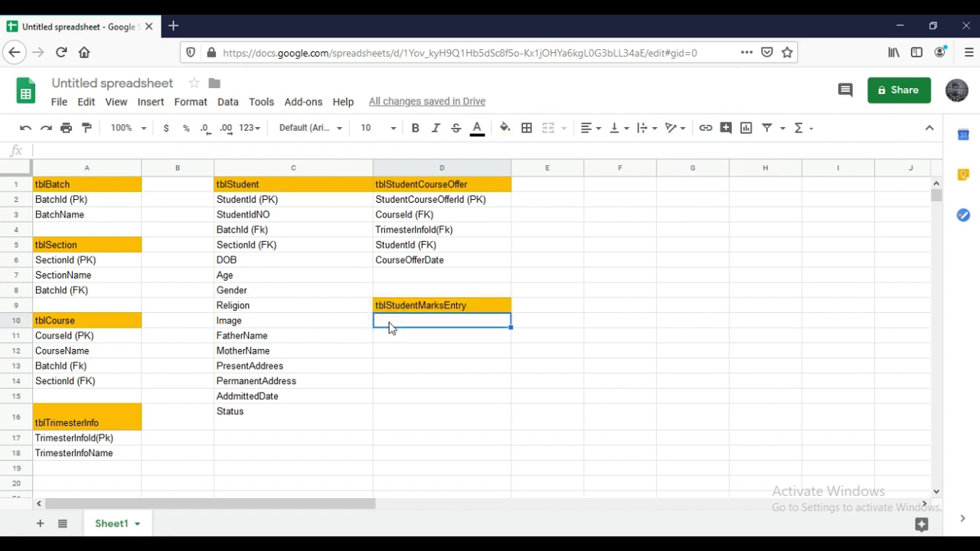
{"action": "key", "text": "ctrl+v"}
{"action": "double_click", "coordinate": [467, 321]}
{"action": "type", "text": "Id"}
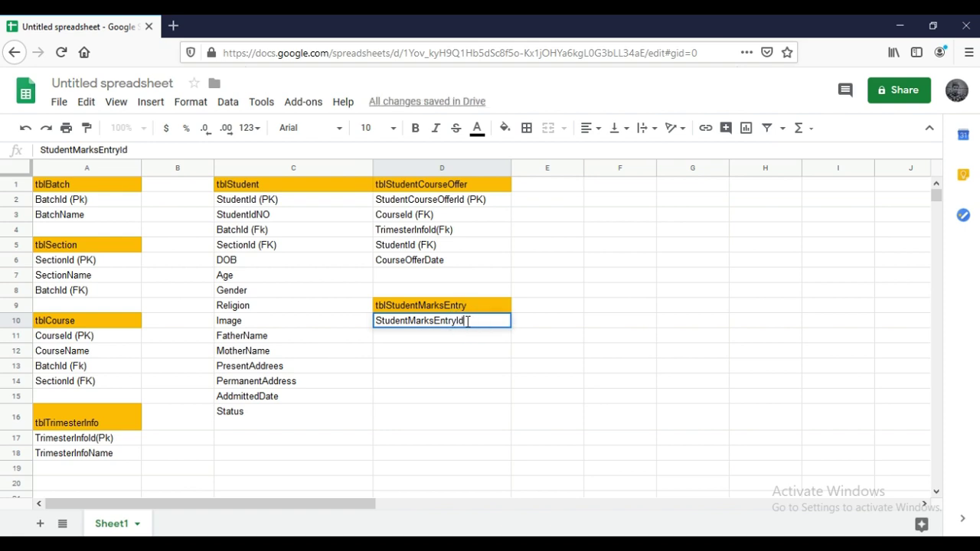
{"action": "type", "text": "()"}
{"action": "type", "text": "PK"}
{"action": "key", "text": "Return"}
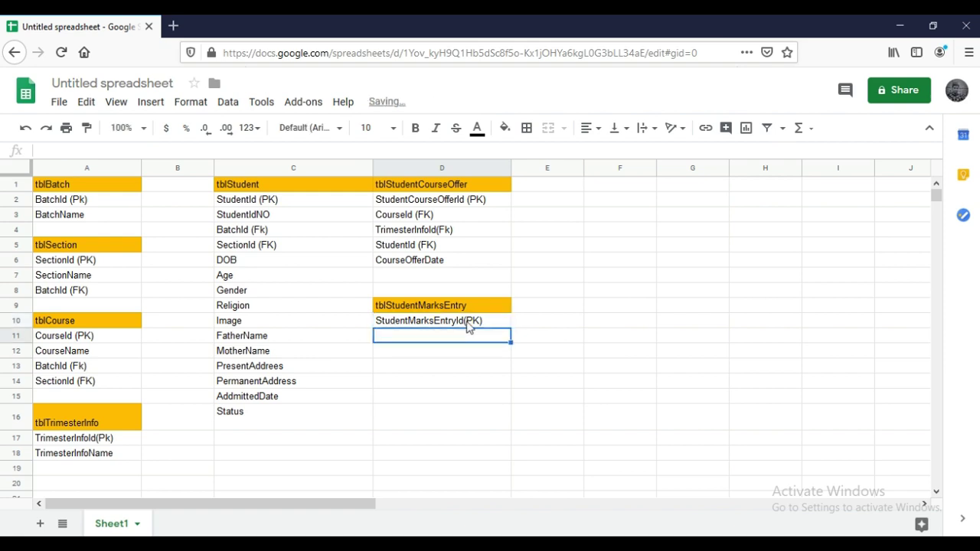
Copy CourseId (PK) into D11 and mark it as CourseId (FK).
{"action": "left_click", "coordinate": [56, 342]}
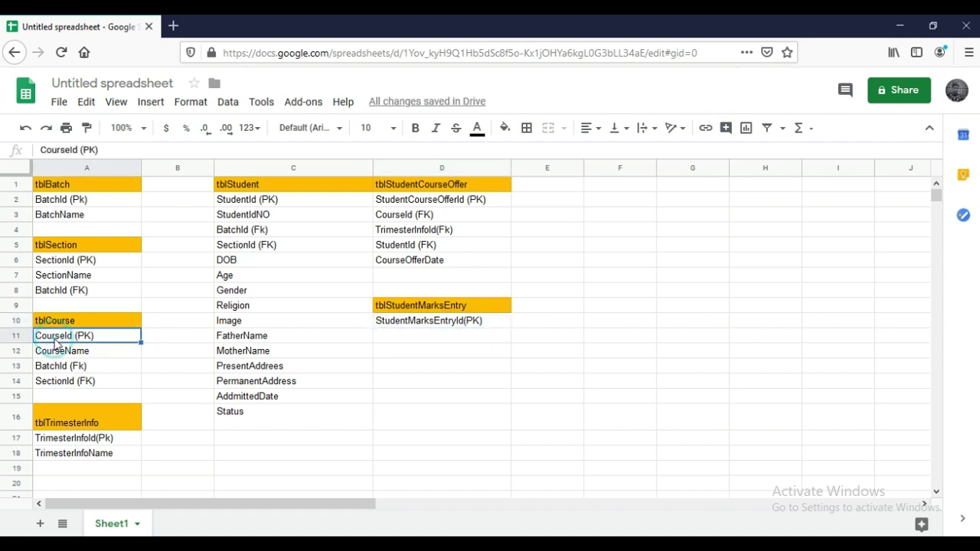
{"action": "key", "text": "ctrl+c"}
{"action": "left_click", "coordinate": [398, 339]}
{"action": "key", "text": "ctrl+v"}
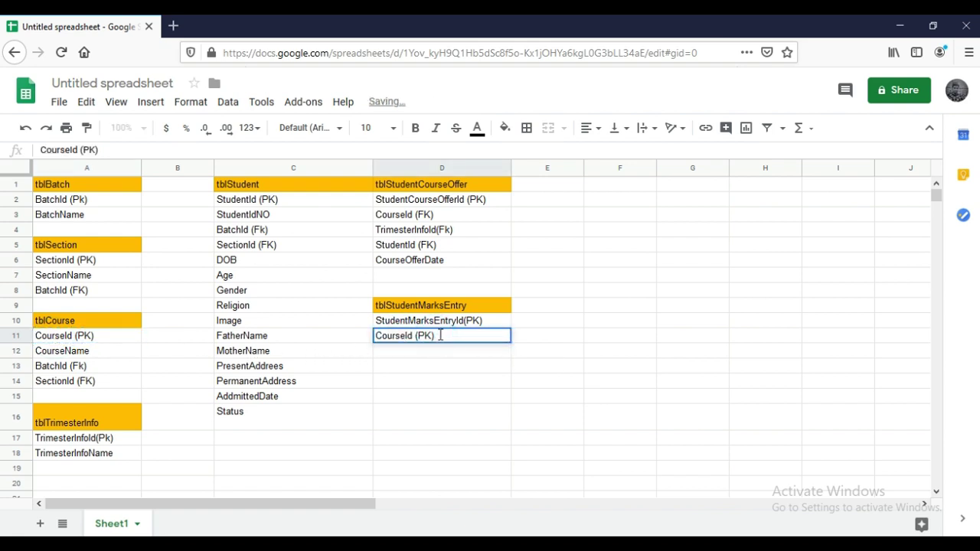
{"action": "left_click", "coordinate": [423, 335]}
{"action": "double_click", "coordinate": [421, 335]}
{"action": "type", "text": "F"}
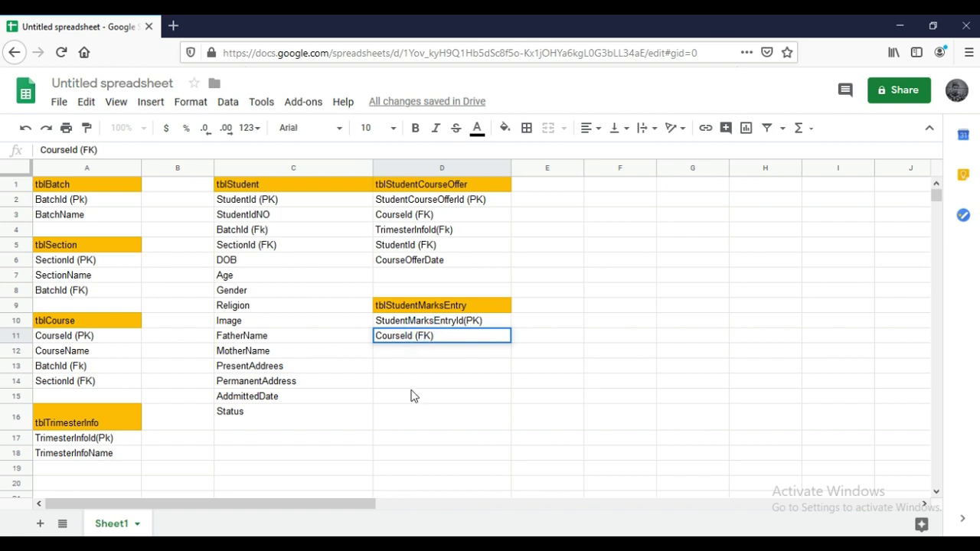
Put TrimesterInfoId(Pk) into D12 and change it to TrimesterInfoId(Fk).
{"action": "left_click", "coordinate": [86, 441]}
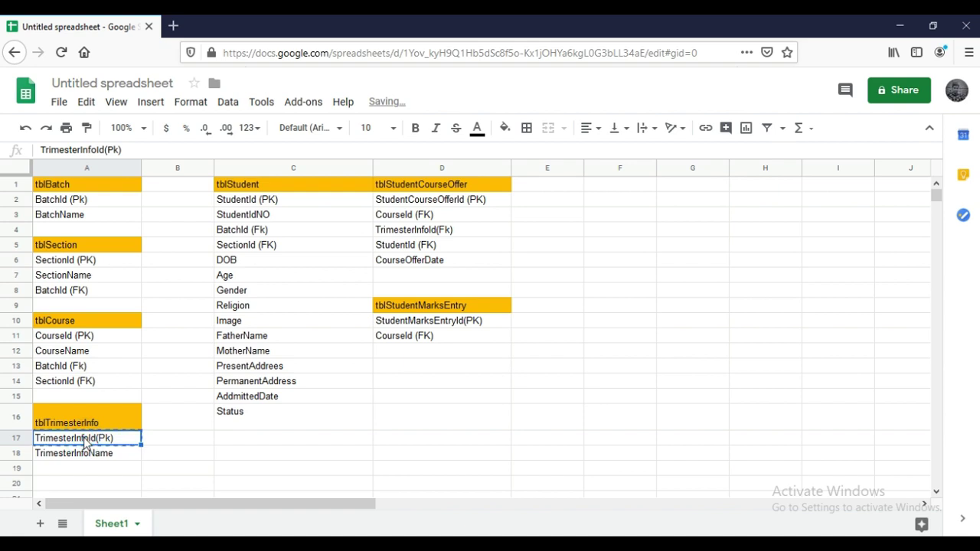
{"action": "left_click", "coordinate": [407, 353]}
{"action": "key", "text": "ctrl+v"}
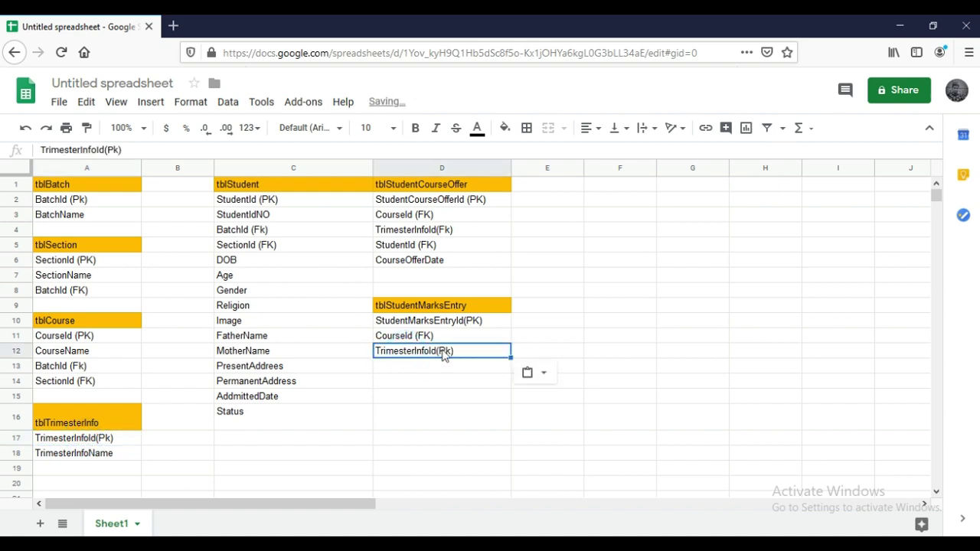
{"action": "double_click", "coordinate": [444, 352]}
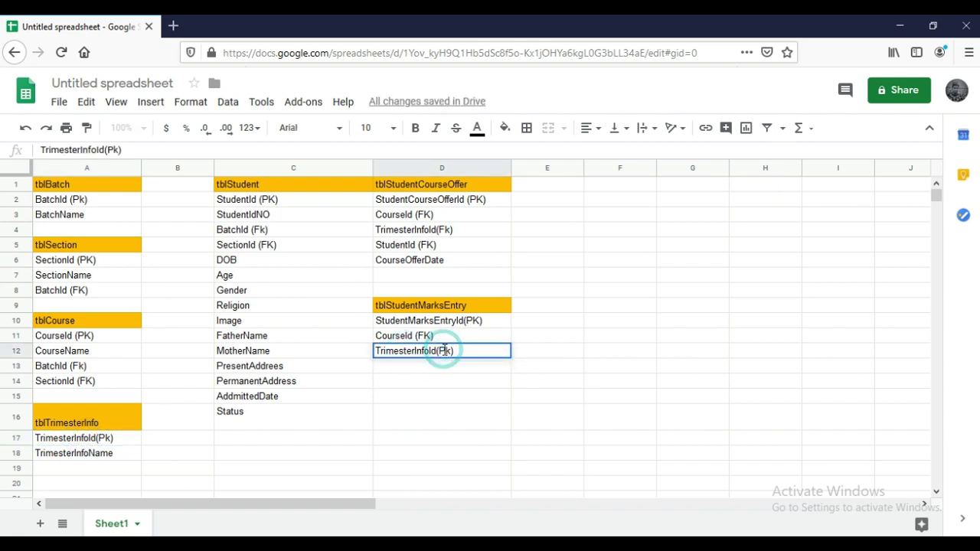
{"action": "key", "text": "BackSpace"}
{"action": "type", "text": "F"}
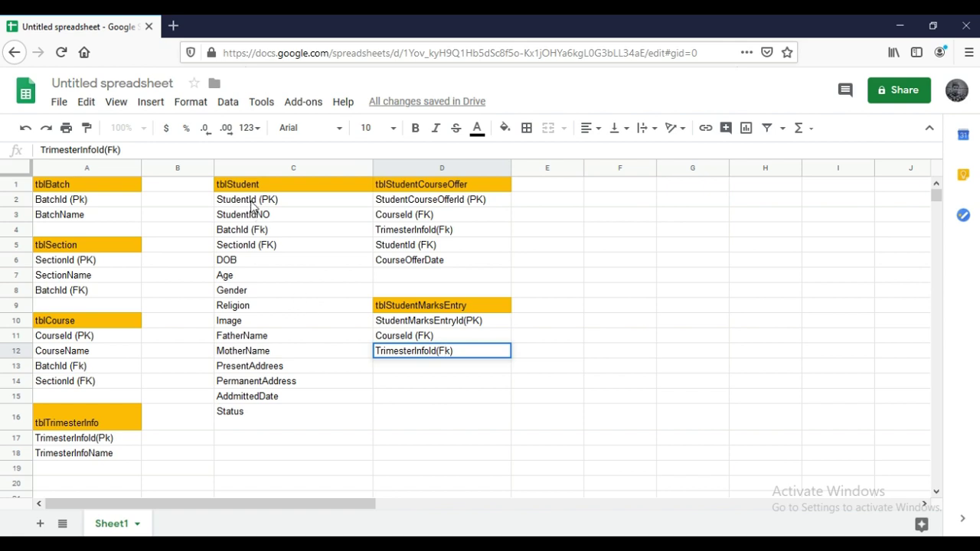
Put StudentId (PK) into D13 and change it to StudentId (FK).
{"action": "left_click", "coordinate": [253, 203]}
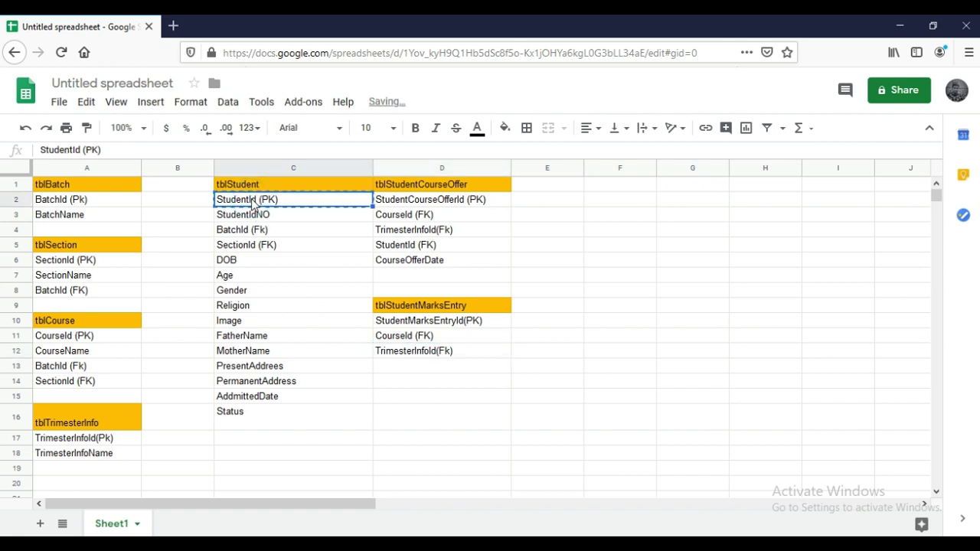
{"action": "left_click", "coordinate": [430, 367]}
{"action": "key", "text": "ctrl+v"}
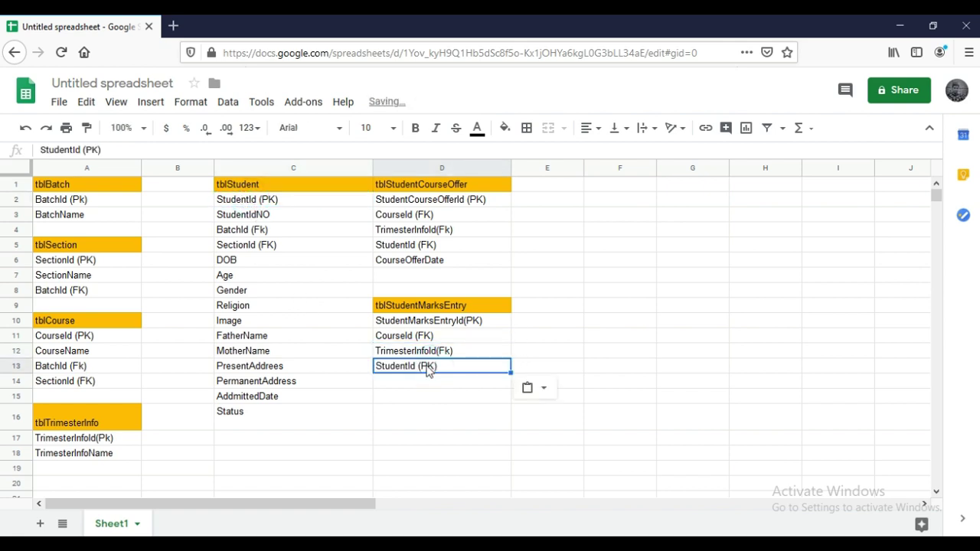
{"action": "left_click", "coordinate": [427, 367]}
{"action": "double_click", "coordinate": [431, 369]}
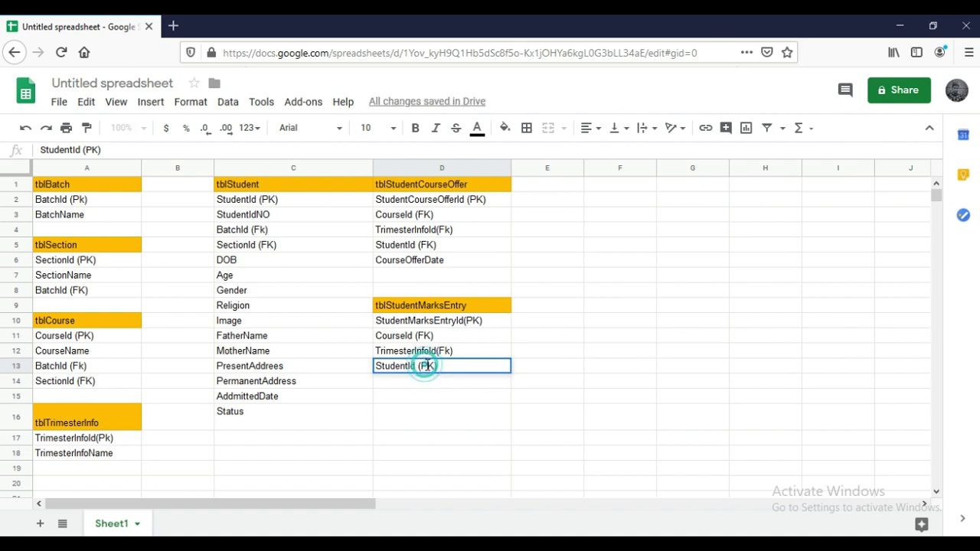
{"action": "key", "text": "BackSpace"}
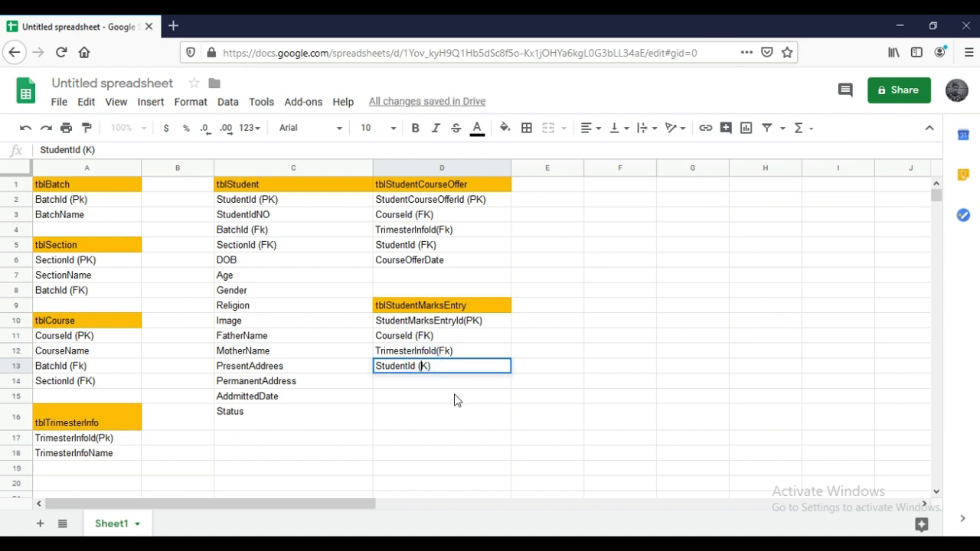
{"action": "type", "text": "F"}
Add Marks and MarksOutOf in D14:D15 to finish tblStudentMarksEntry, then widen column E.
{"action": "left_click", "coordinate": [425, 389]}
{"action": "type", "text": "Marks"}
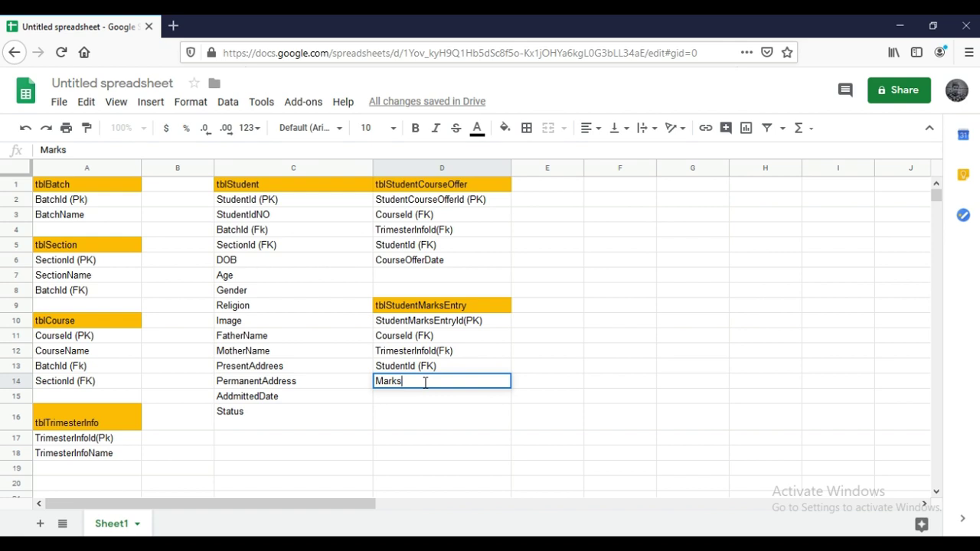
{"action": "key", "text": "Return"}
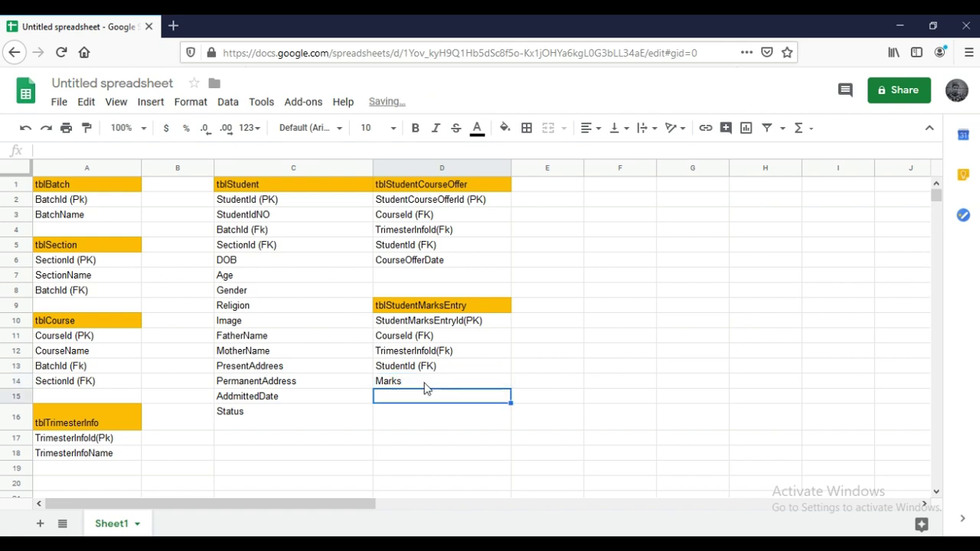
{"action": "type", "text": "Marks"}
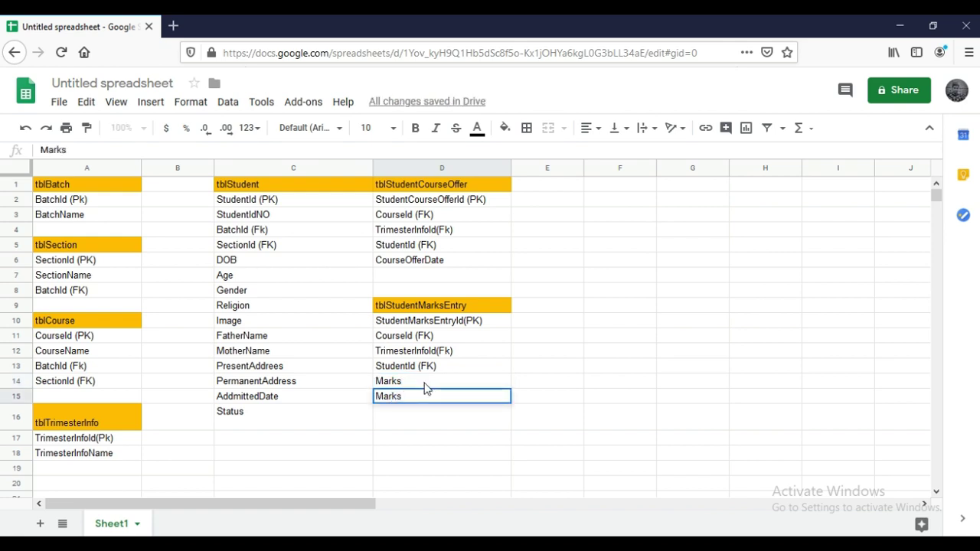
{"action": "type", "text": "OutOf"}
{"action": "left_click", "coordinate": [559, 374]}
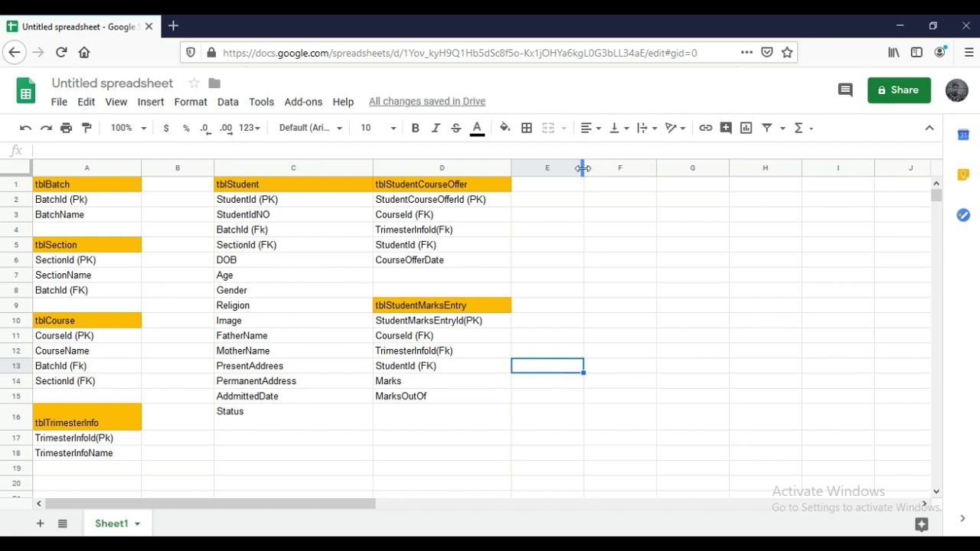
{"action": "left_click_drag", "start_coordinate": [583, 169], "coordinate": [649, 166]}
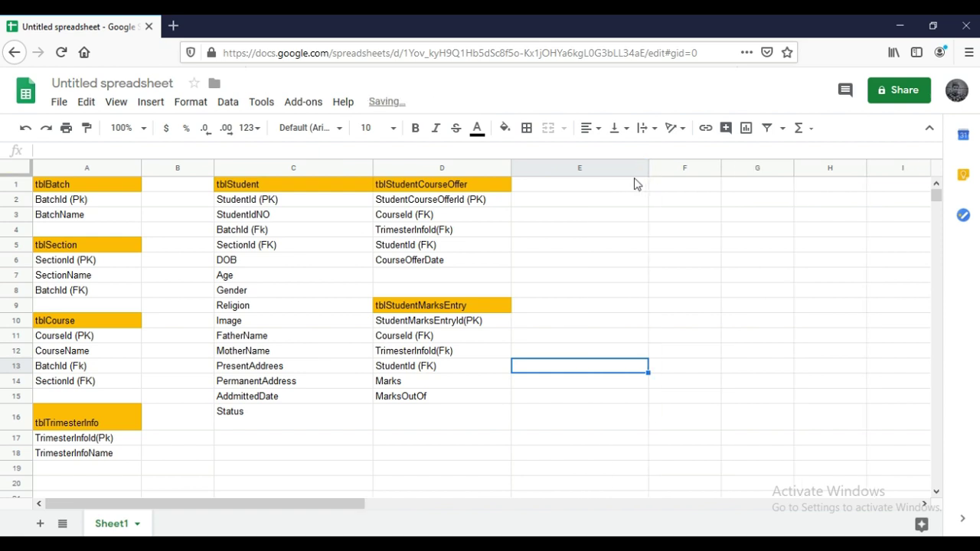
Name the new table tblNoticeBoard in cell E1.
{"action": "left_click", "coordinate": [617, 184]}
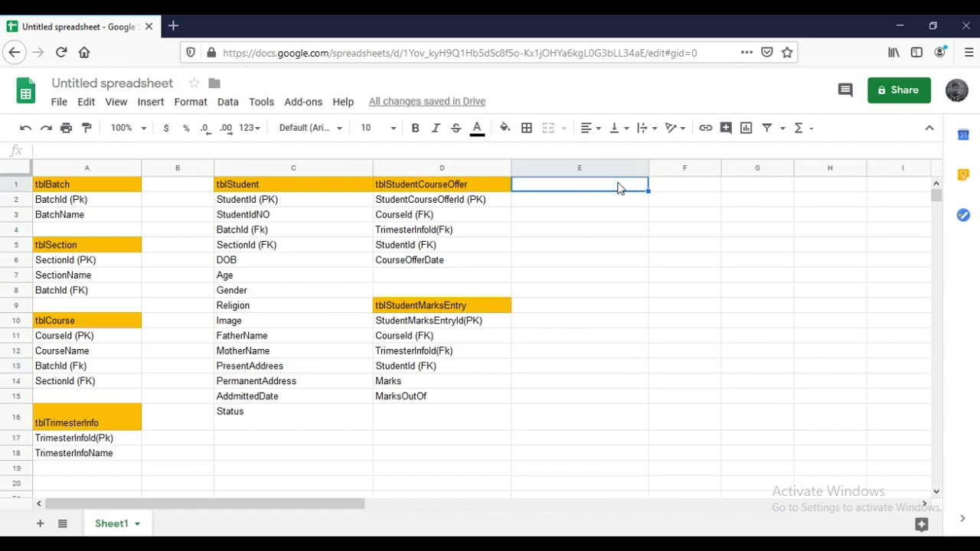
{"action": "type", "text": "tbl"}
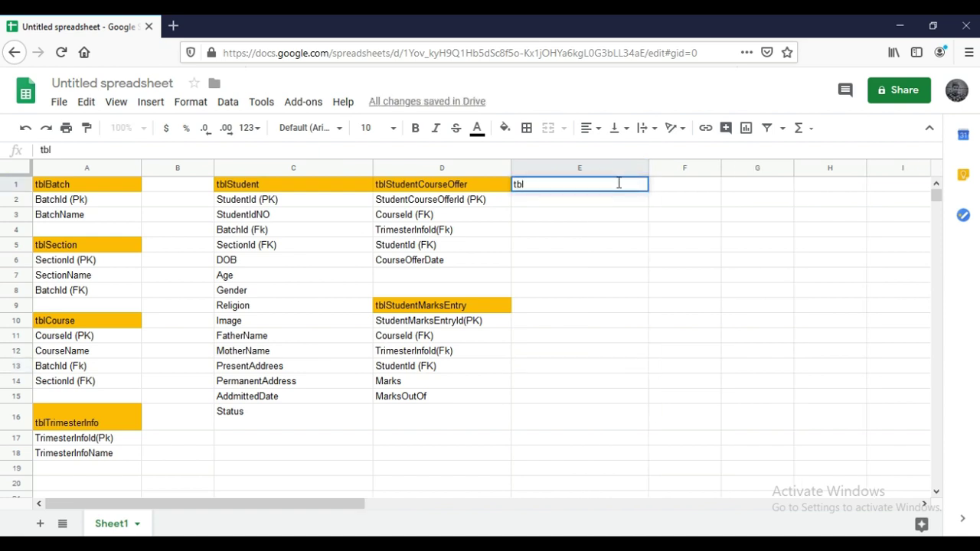
{"action": "type", "text": "NoticeBoard"}
{"action": "key", "text": "Return"}
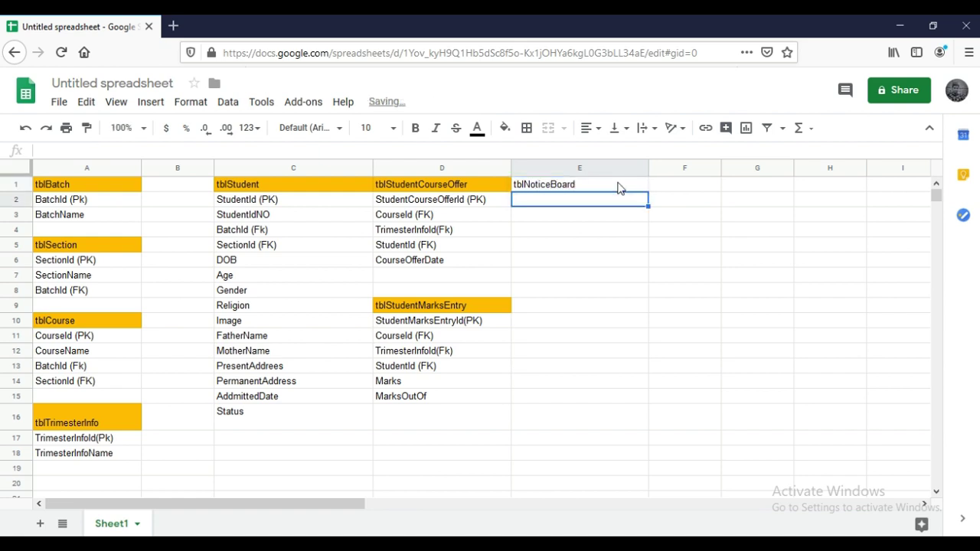
Enter NoticeBoardId(PK) in E2, reusing the copied NoticeBoard text.
{"action": "left_click", "coordinate": [591, 190]}
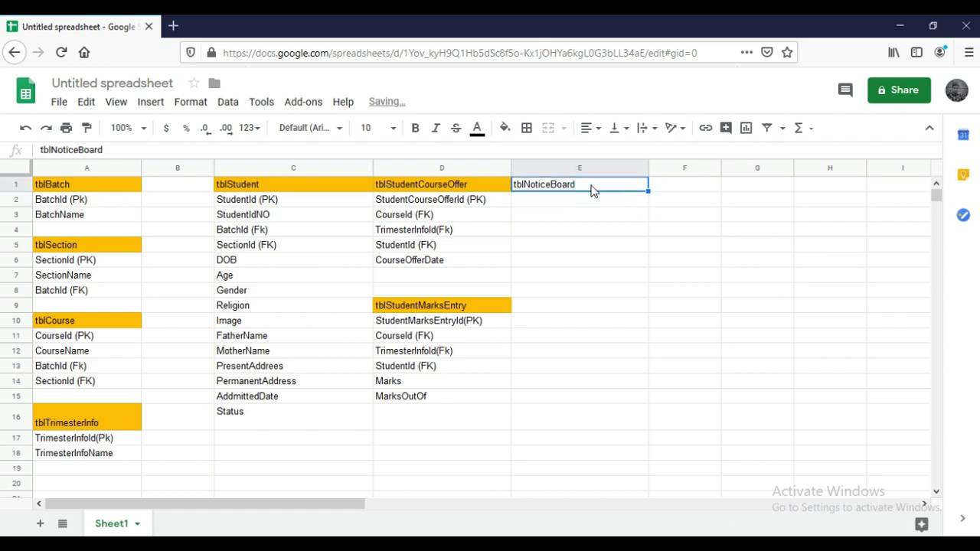
{"action": "double_click", "coordinate": [591, 190]}
{"action": "left_click_drag", "start_coordinate": [588, 188], "coordinate": [527, 187]}
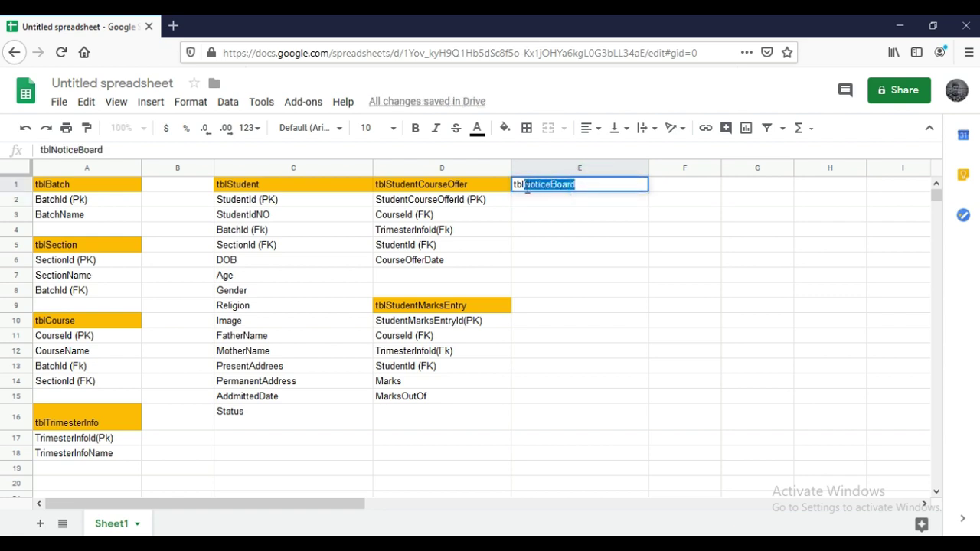
{"action": "key", "text": "ctrl+c"}
{"action": "left_click", "coordinate": [521, 202]}
{"action": "key", "text": "ctrl+v"}
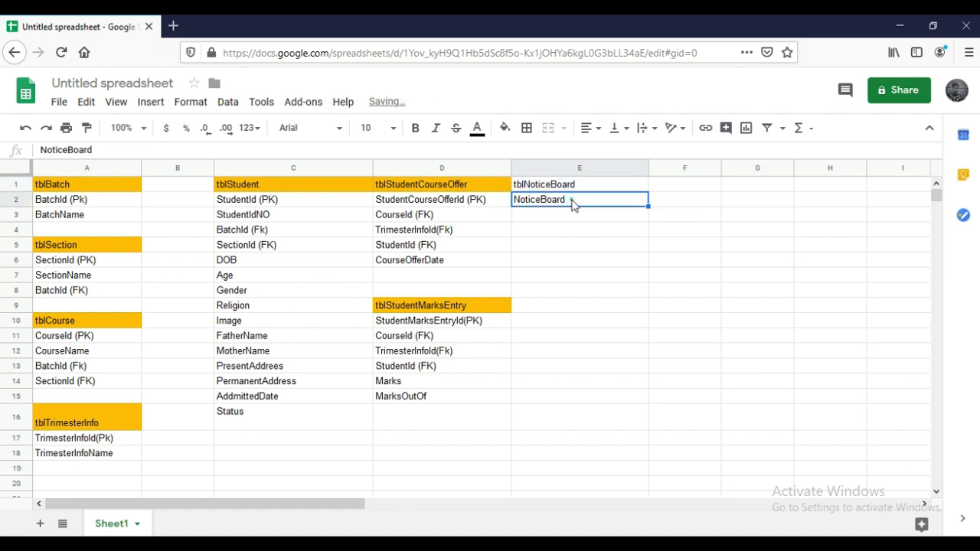
{"action": "double_click", "coordinate": [575, 199]}
{"action": "type", "text": "Id"}
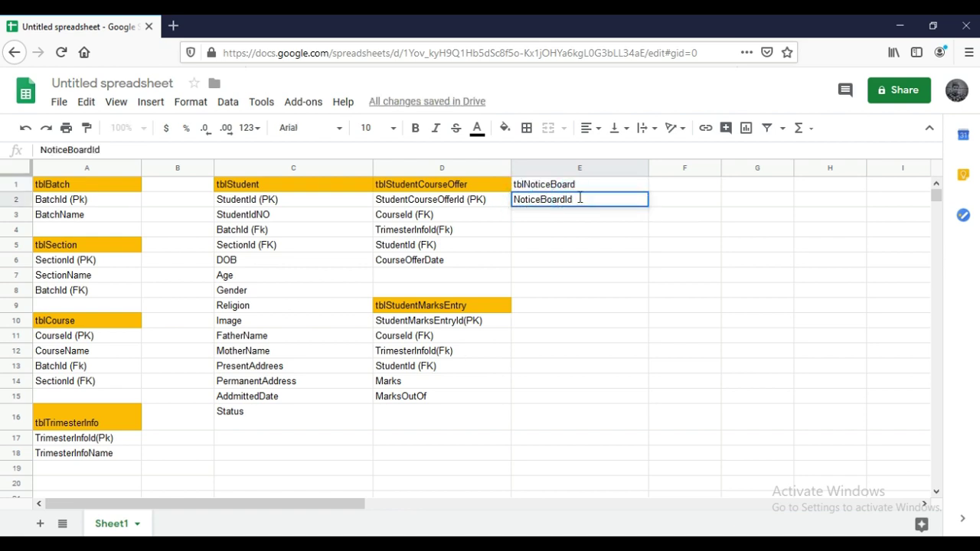
{"action": "type", "text": "()"}
{"action": "key", "text": "Left"}
{"action": "type", "text": "PK"}
{"action": "left_click", "coordinate": [571, 218]}
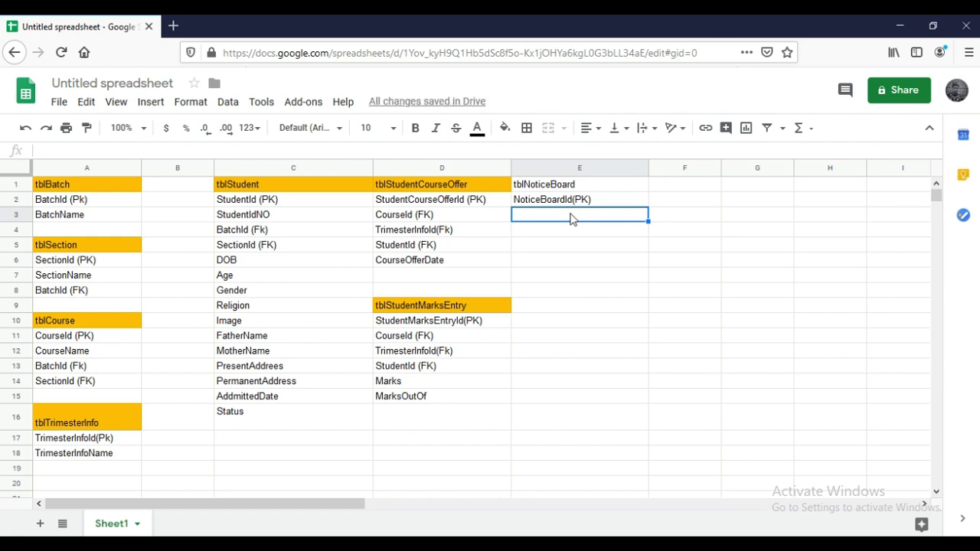
List NoticeBoardSubject, Description and CreatedDate in E3:E5.
{"action": "type", "text": "N"}
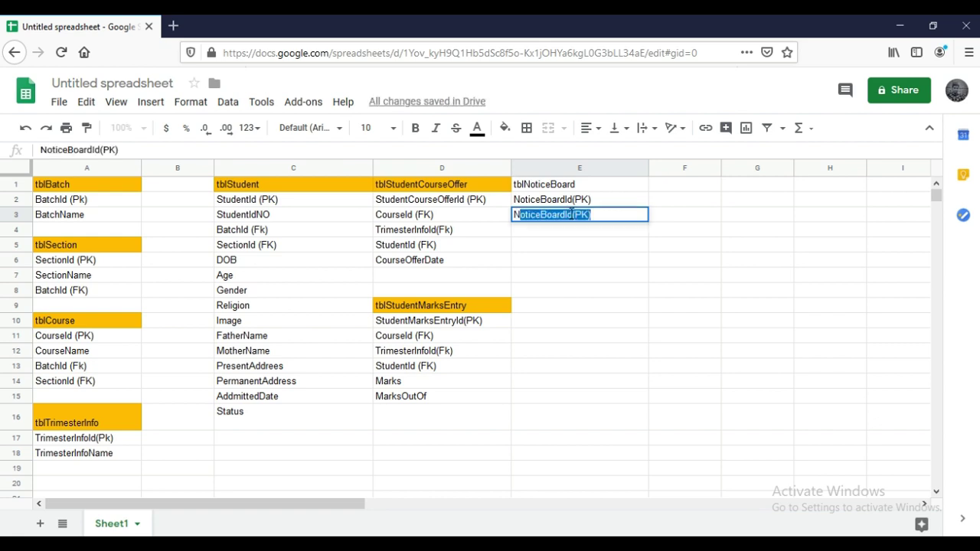
{"action": "key", "text": "Tab"}
{"action": "left_click", "coordinate": [571, 219]}
{"action": "double_click", "coordinate": [573, 217]}
{"action": "key", "text": "BackSpace"}
{"action": "key", "text": "BackSpace"}
{"action": "key", "text": "BackSpace"}
{"action": "key", "text": "BackSpace"}
{"action": "key", "text": "BackSpace"}
{"action": "key", "text": "BackSpace"}
{"action": "type", "text": "Subject"}
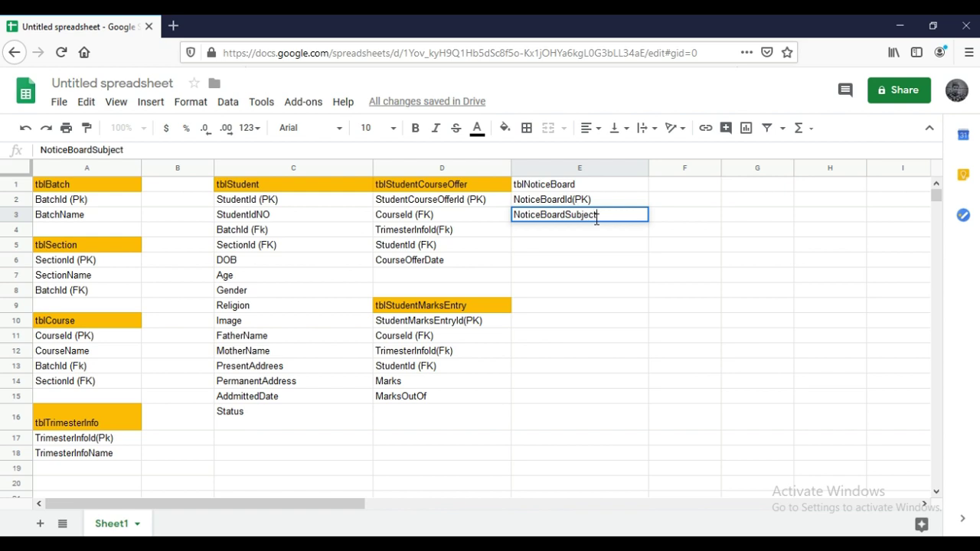
{"action": "key", "text": "Return"}
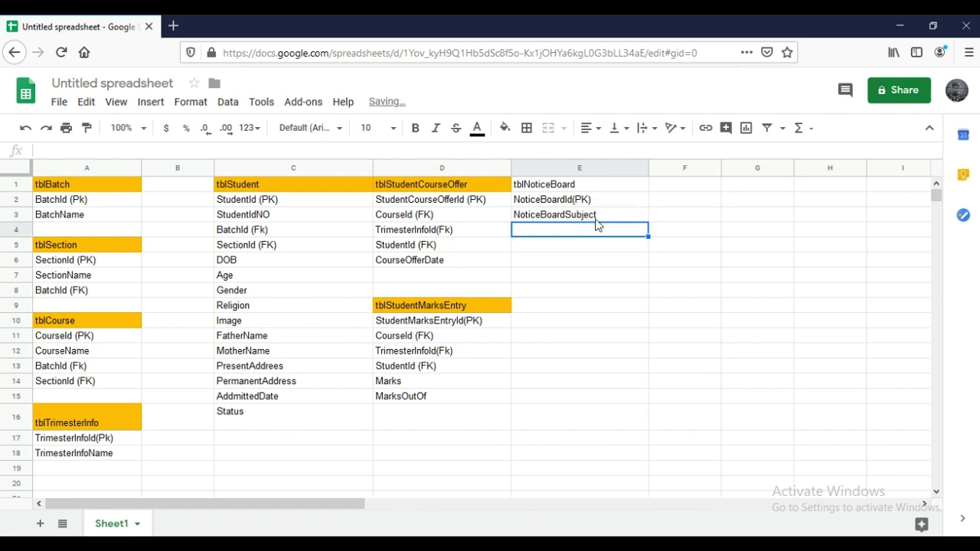
{"action": "type", "text": "Description"}
{"action": "key", "text": "Return"}
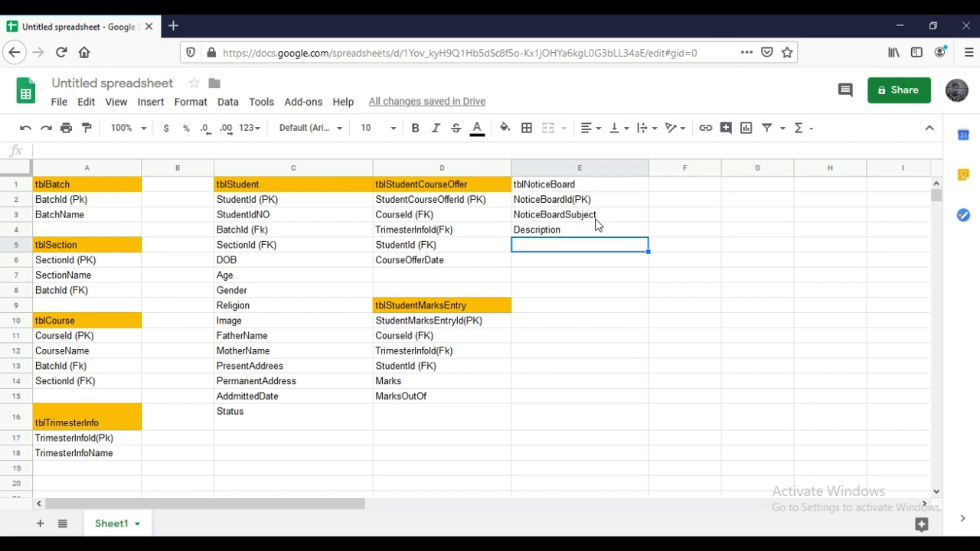
{"action": "type", "text": "CreatedDate"}
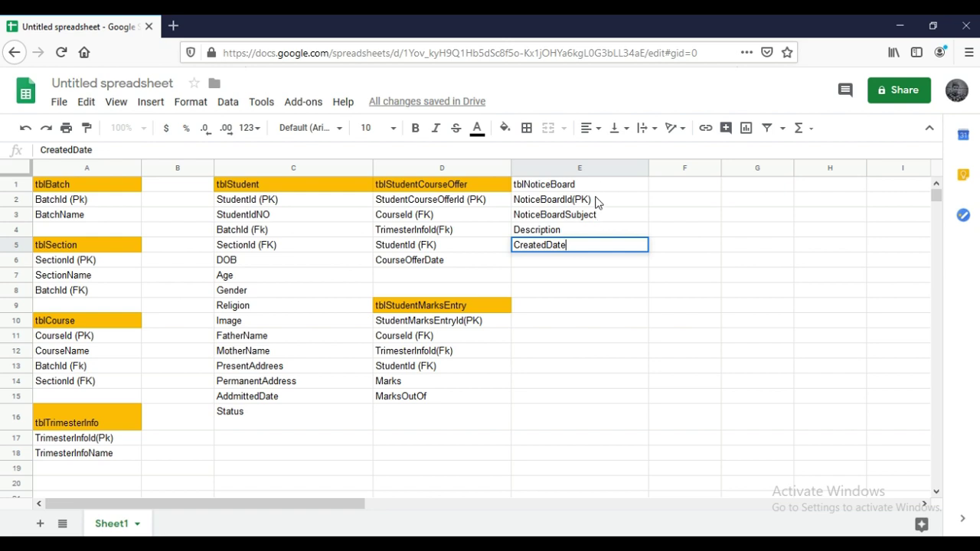
{"action": "left_click", "coordinate": [595, 187]}
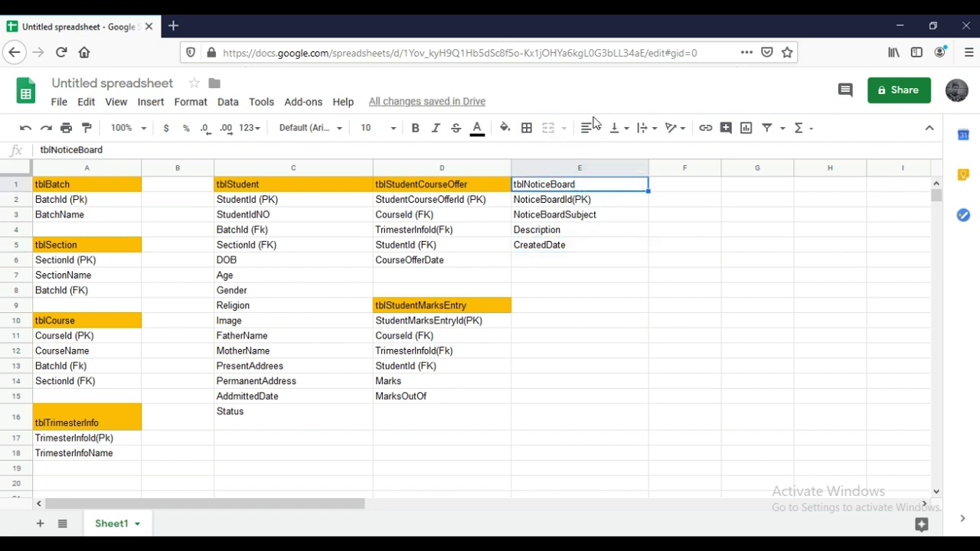
Fill the tblNoticeBoard header in E1 orange-yellow like the other headers.
{"action": "left_click", "coordinate": [505, 128]}
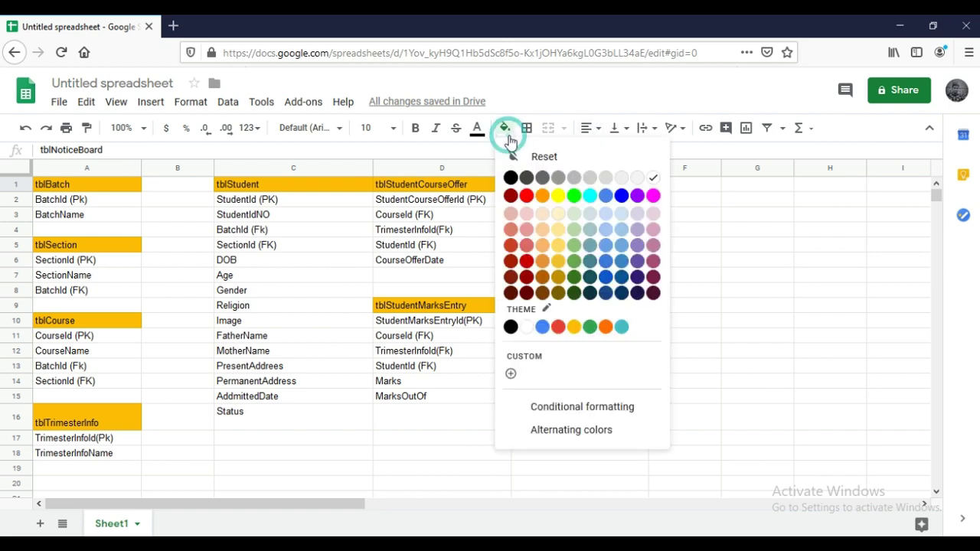
{"action": "left_click", "coordinate": [573, 328]}
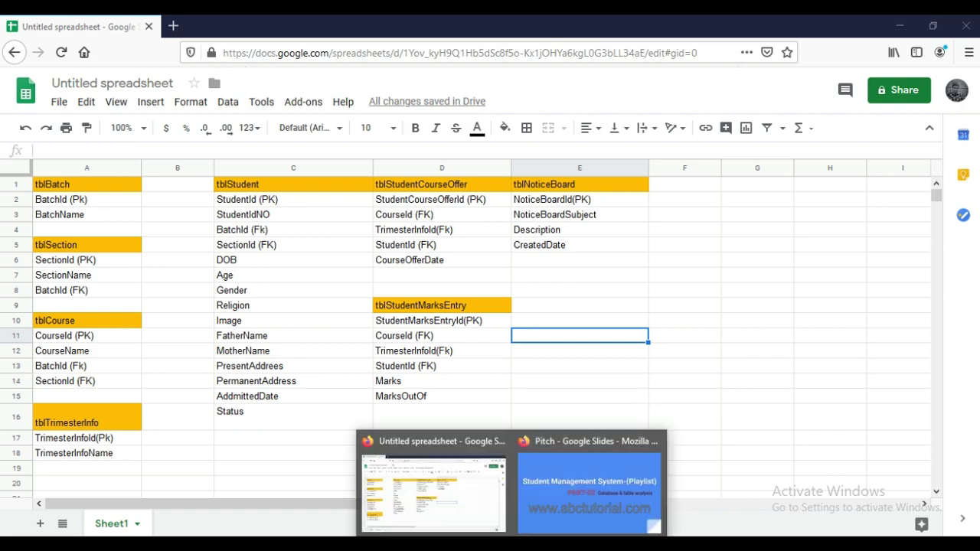
Switch to the Google Slides presentation showing the Student Management System title slide.
{"action": "left_click", "coordinate": [565, 503]}
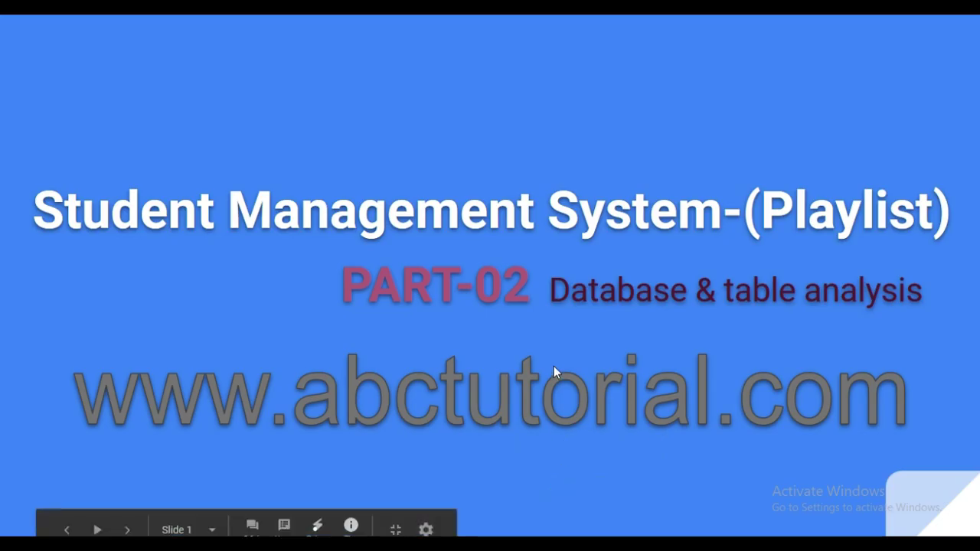